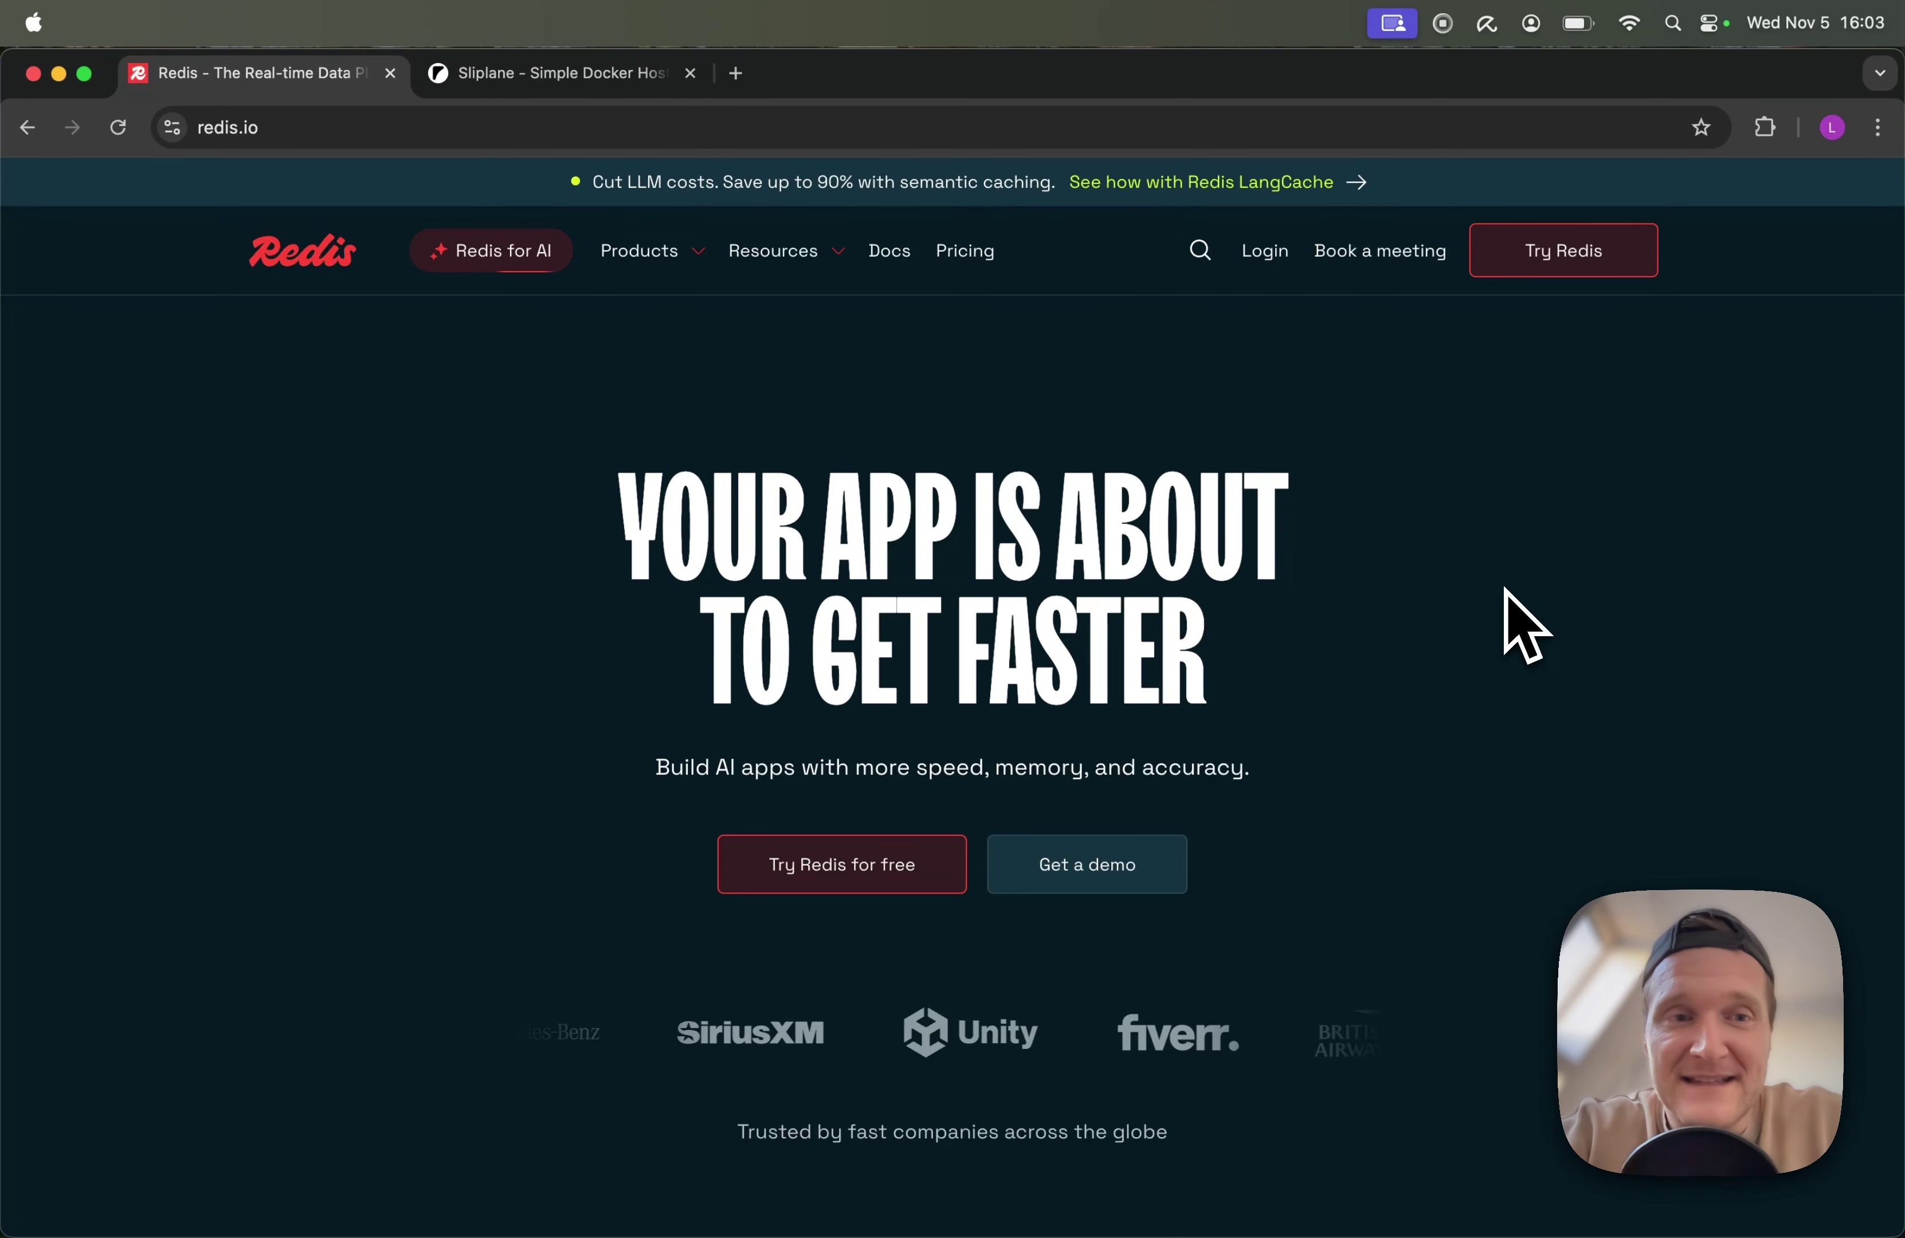
# Switch to the Sliplane dashboard and delete the postgres project, confirming with the command "sudo rm -f postgres"
pyautogui.click(515, 74)
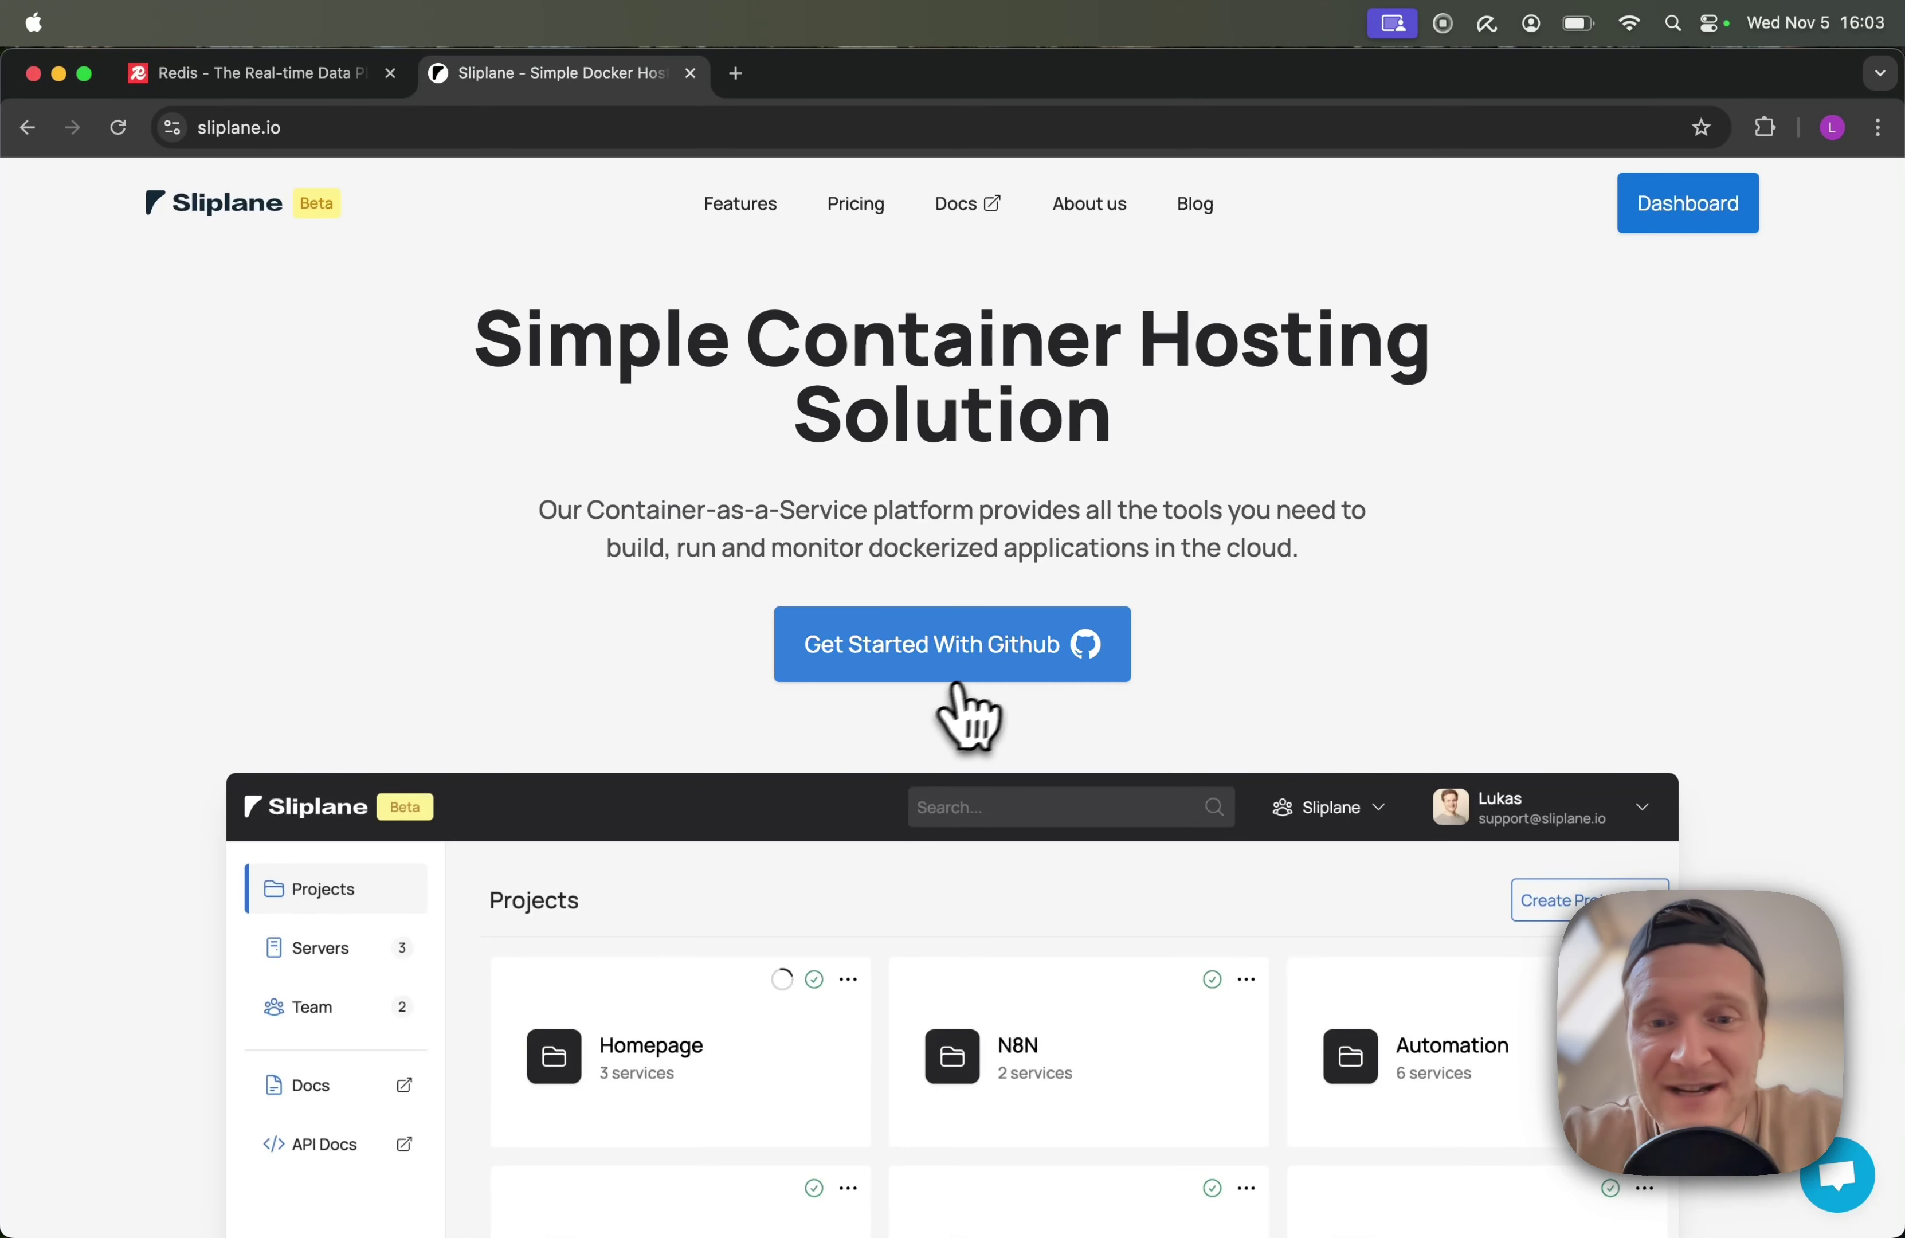
pyautogui.click(987, 669)
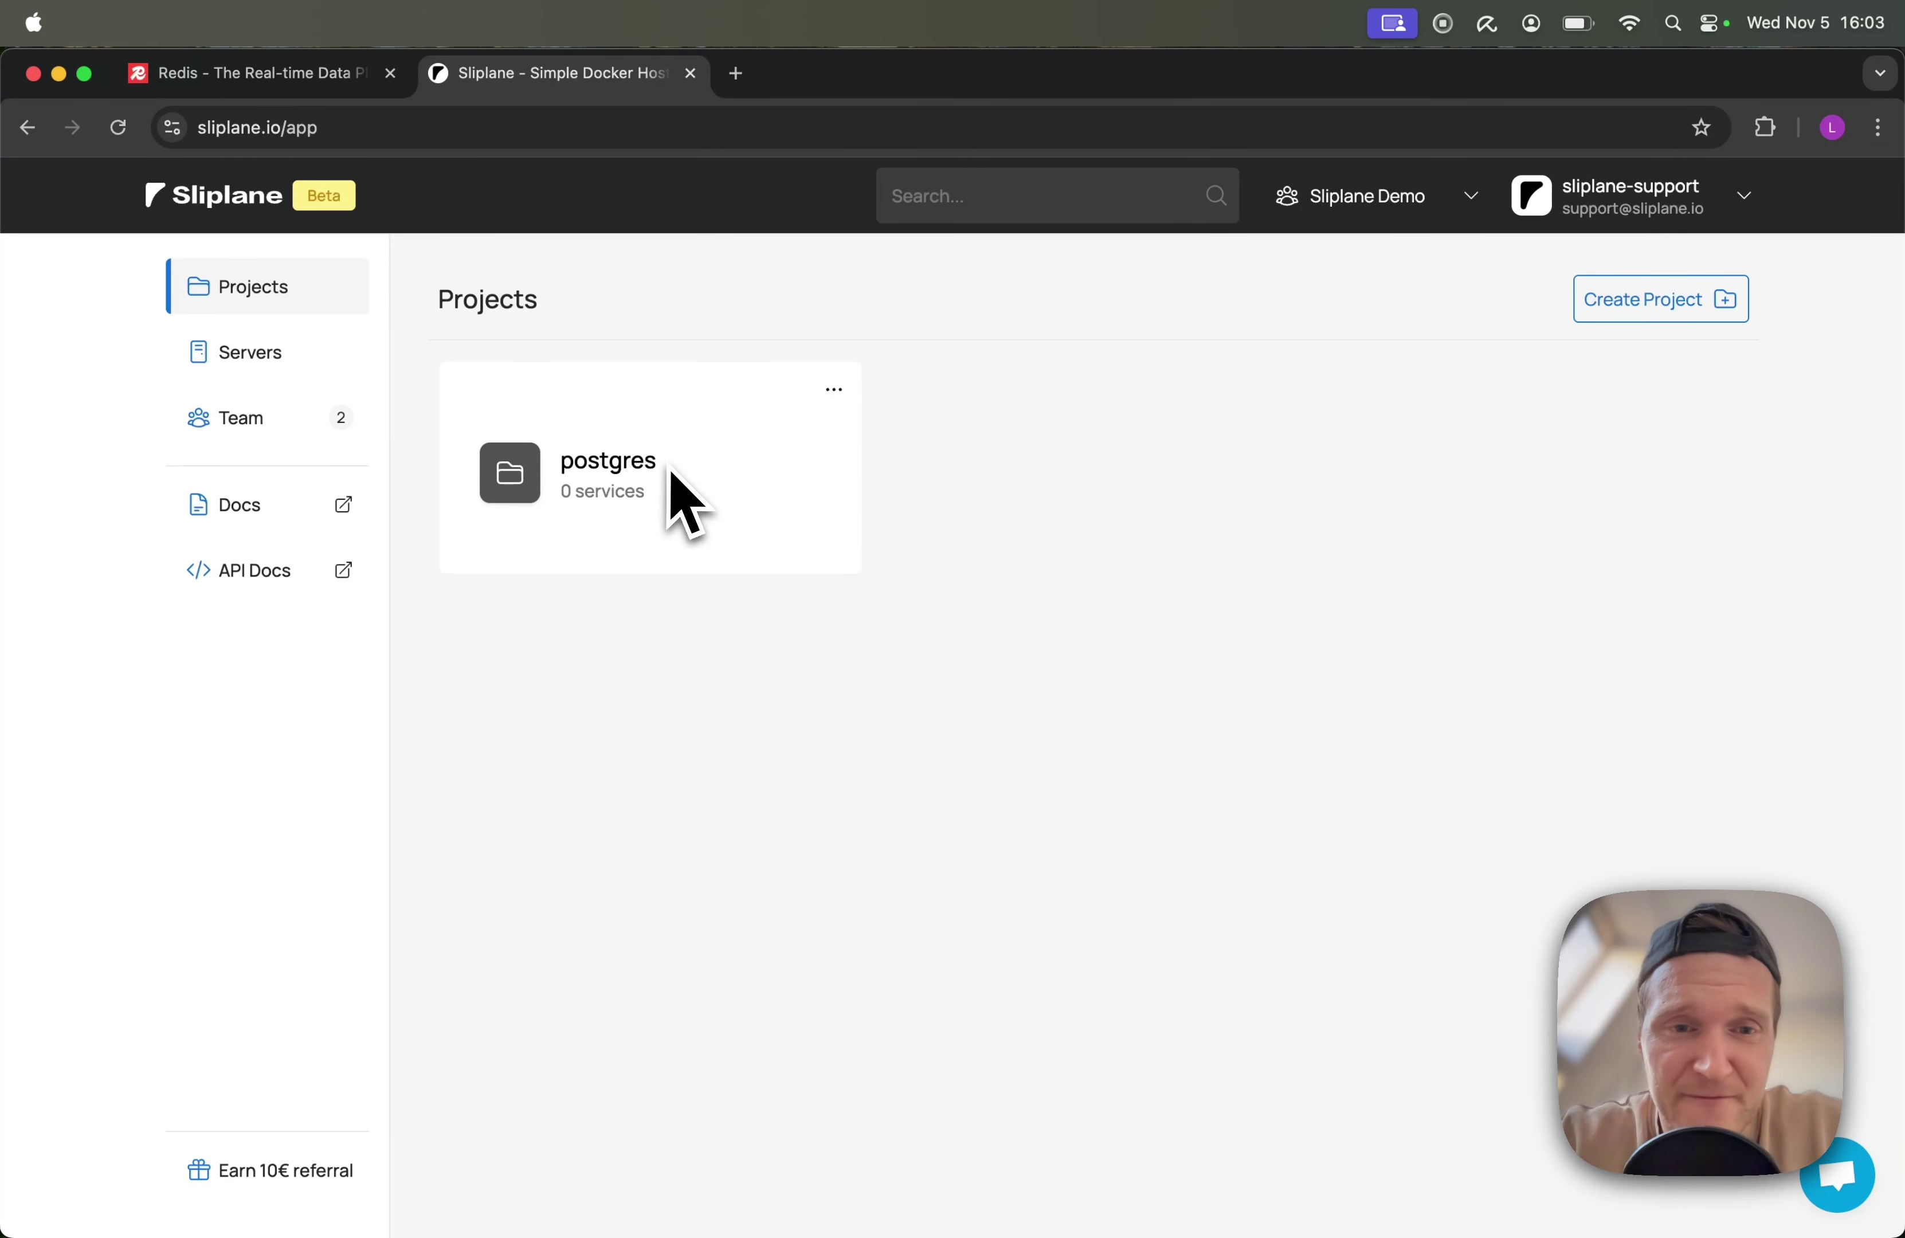
pyautogui.click(833, 390)
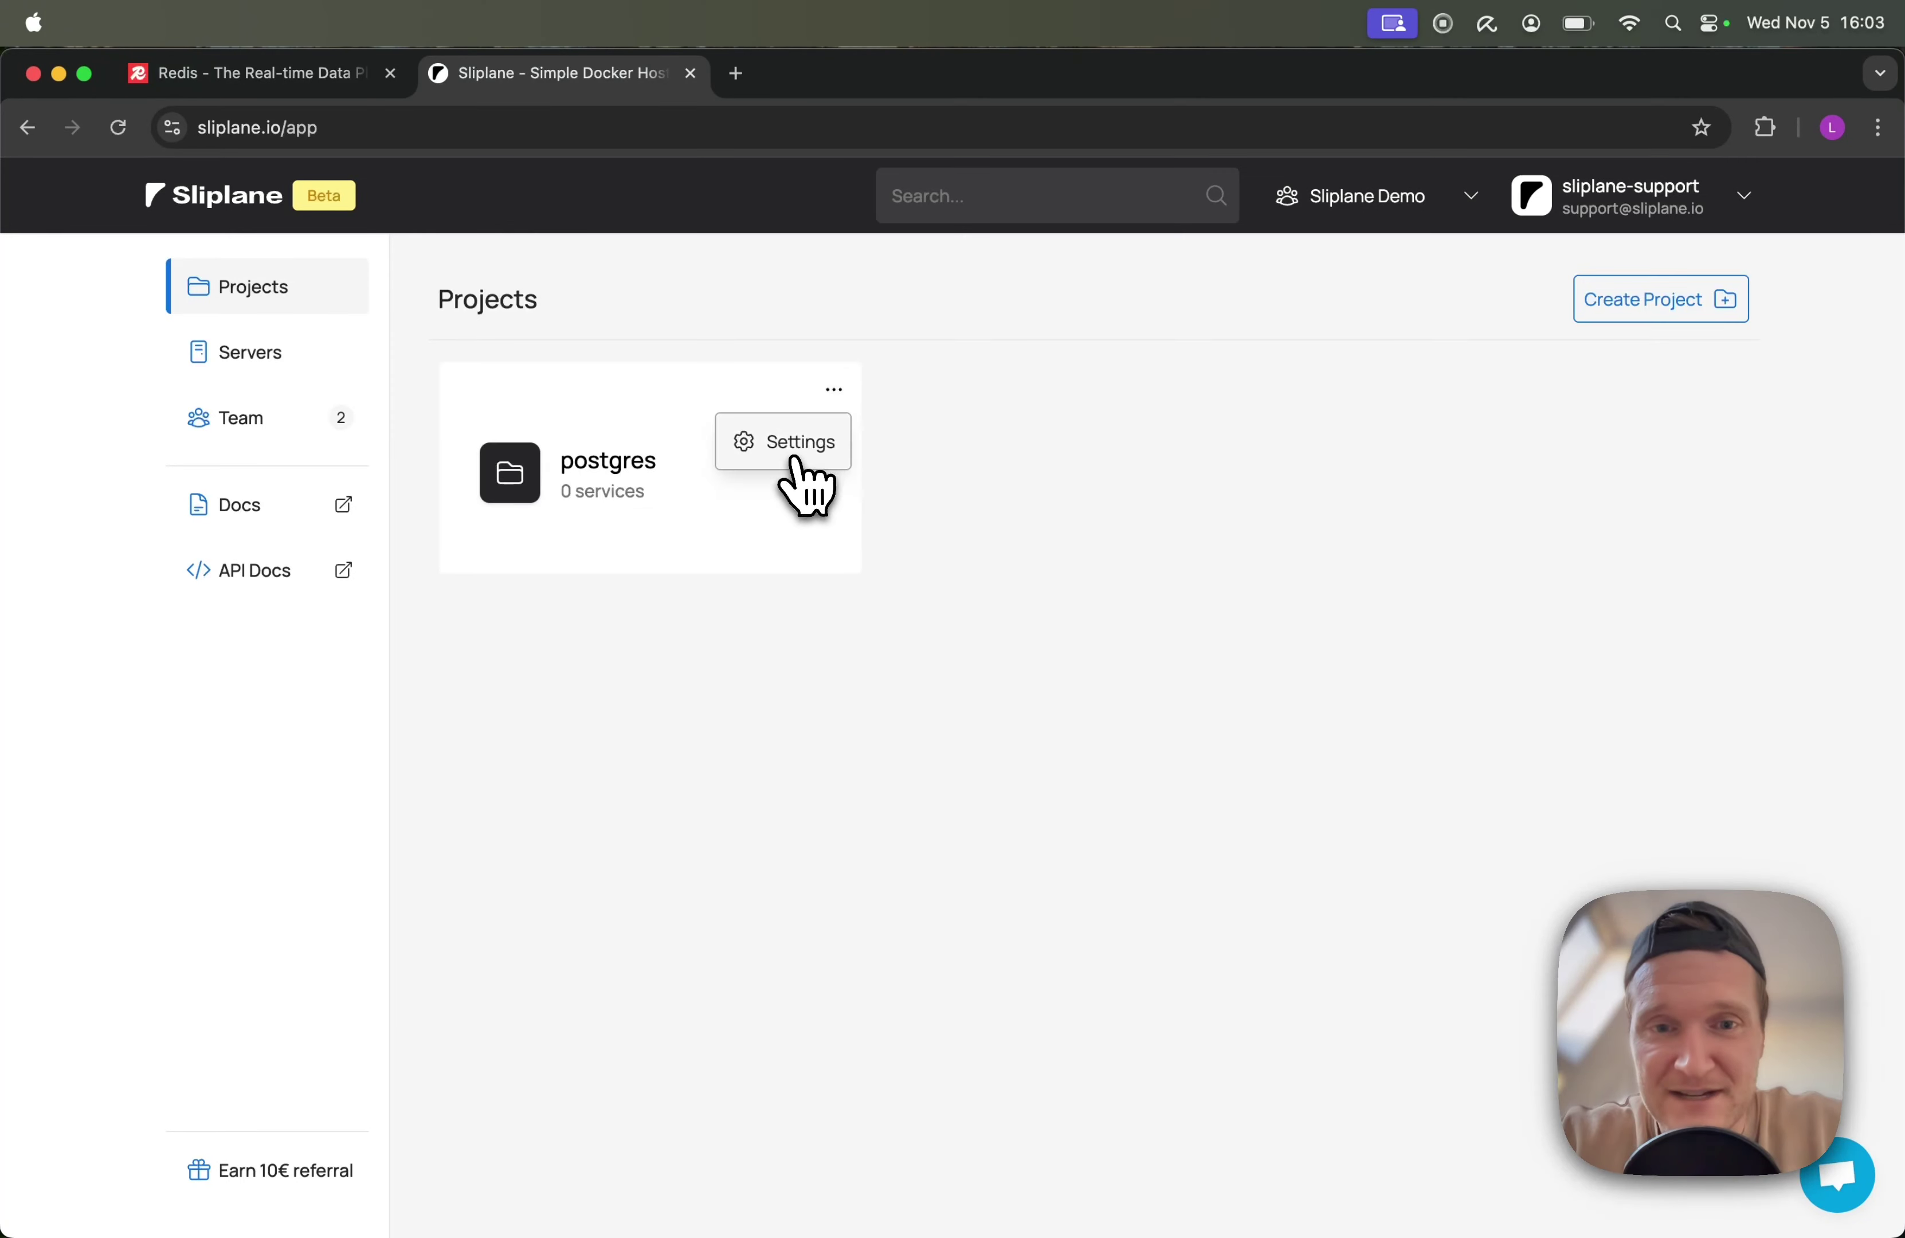
pyautogui.click(796, 434)
pyautogui.click(619, 384)
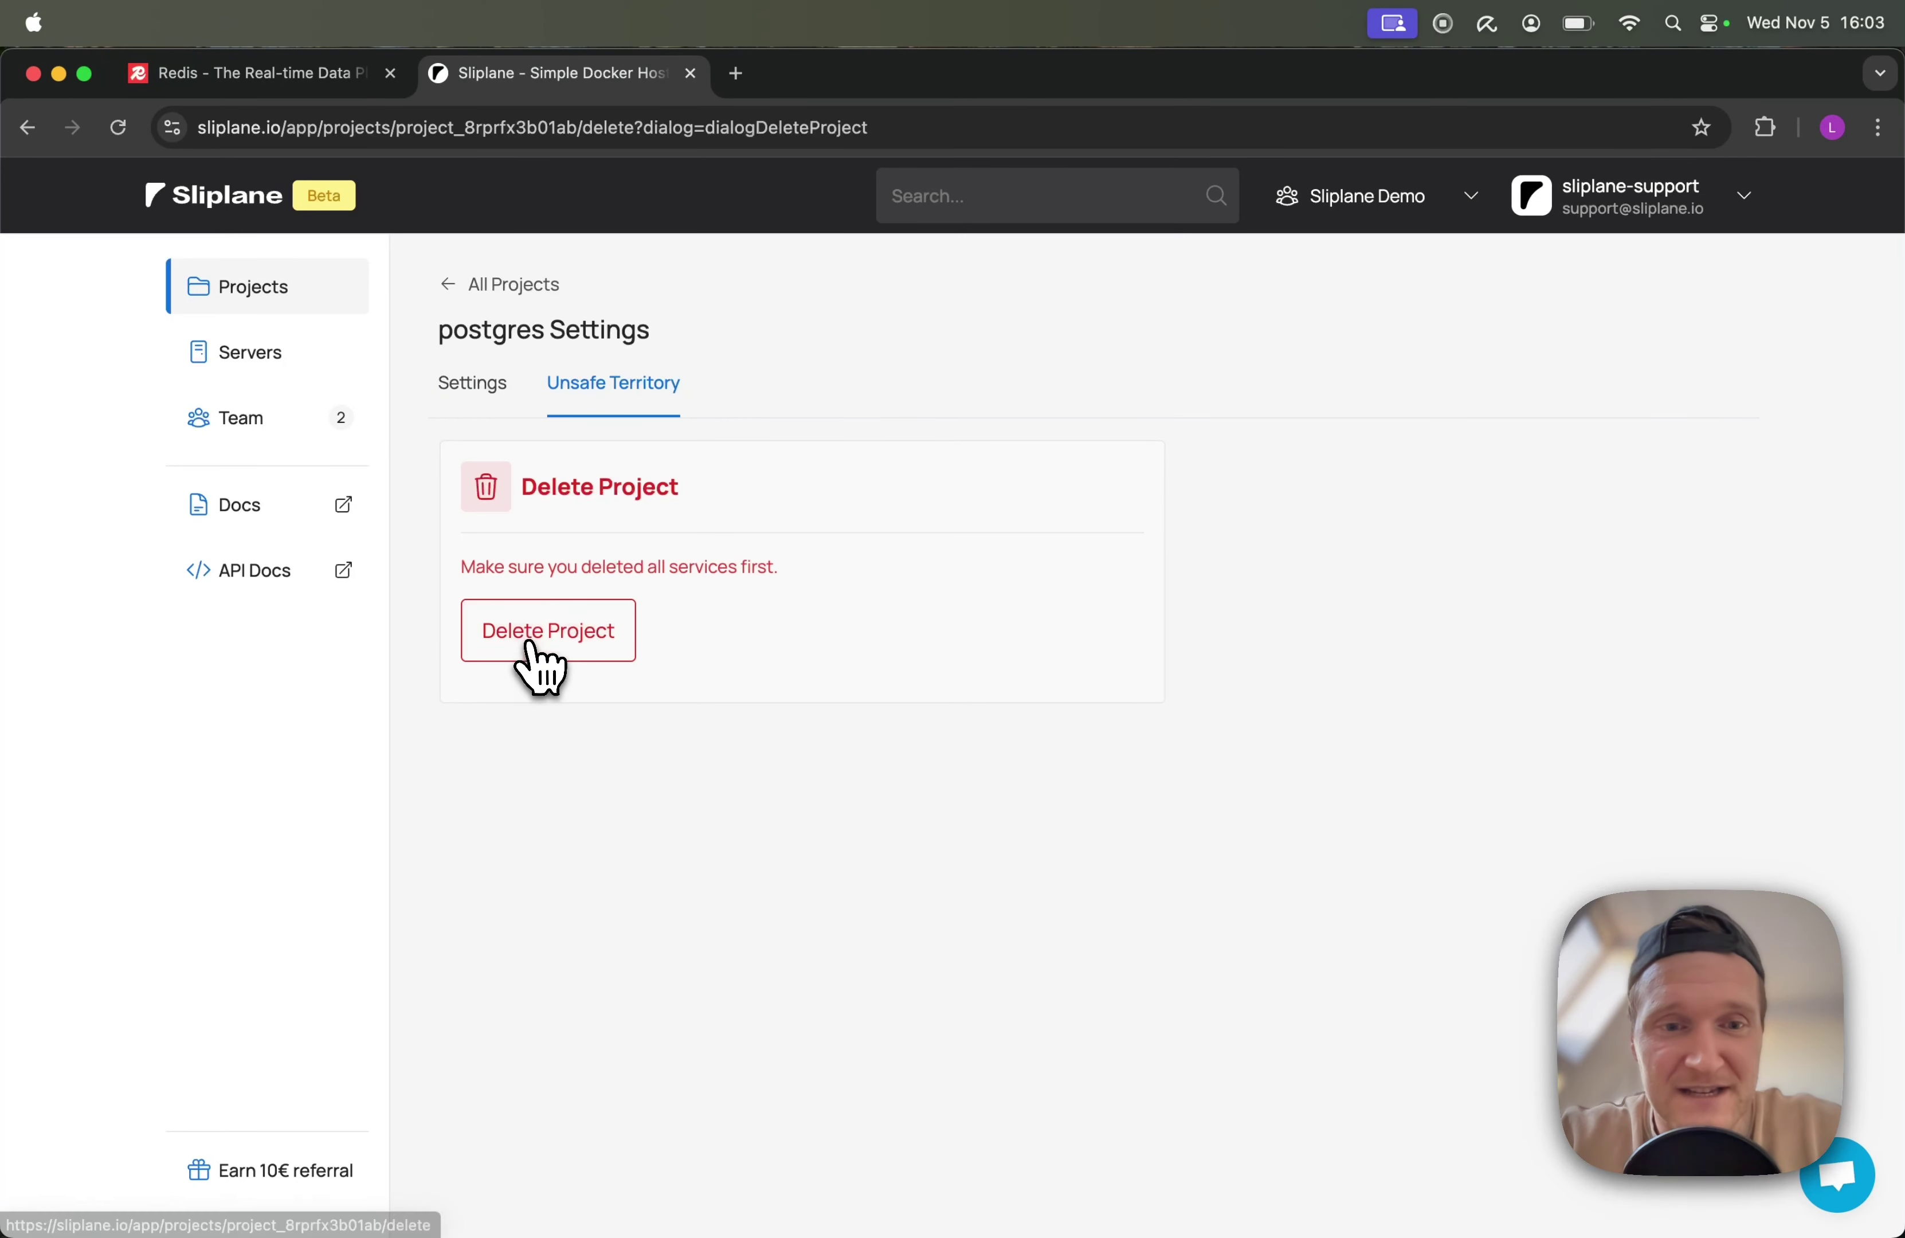
pyautogui.click(546, 635)
pyautogui.click(820, 763)
pyautogui.write('sudo')
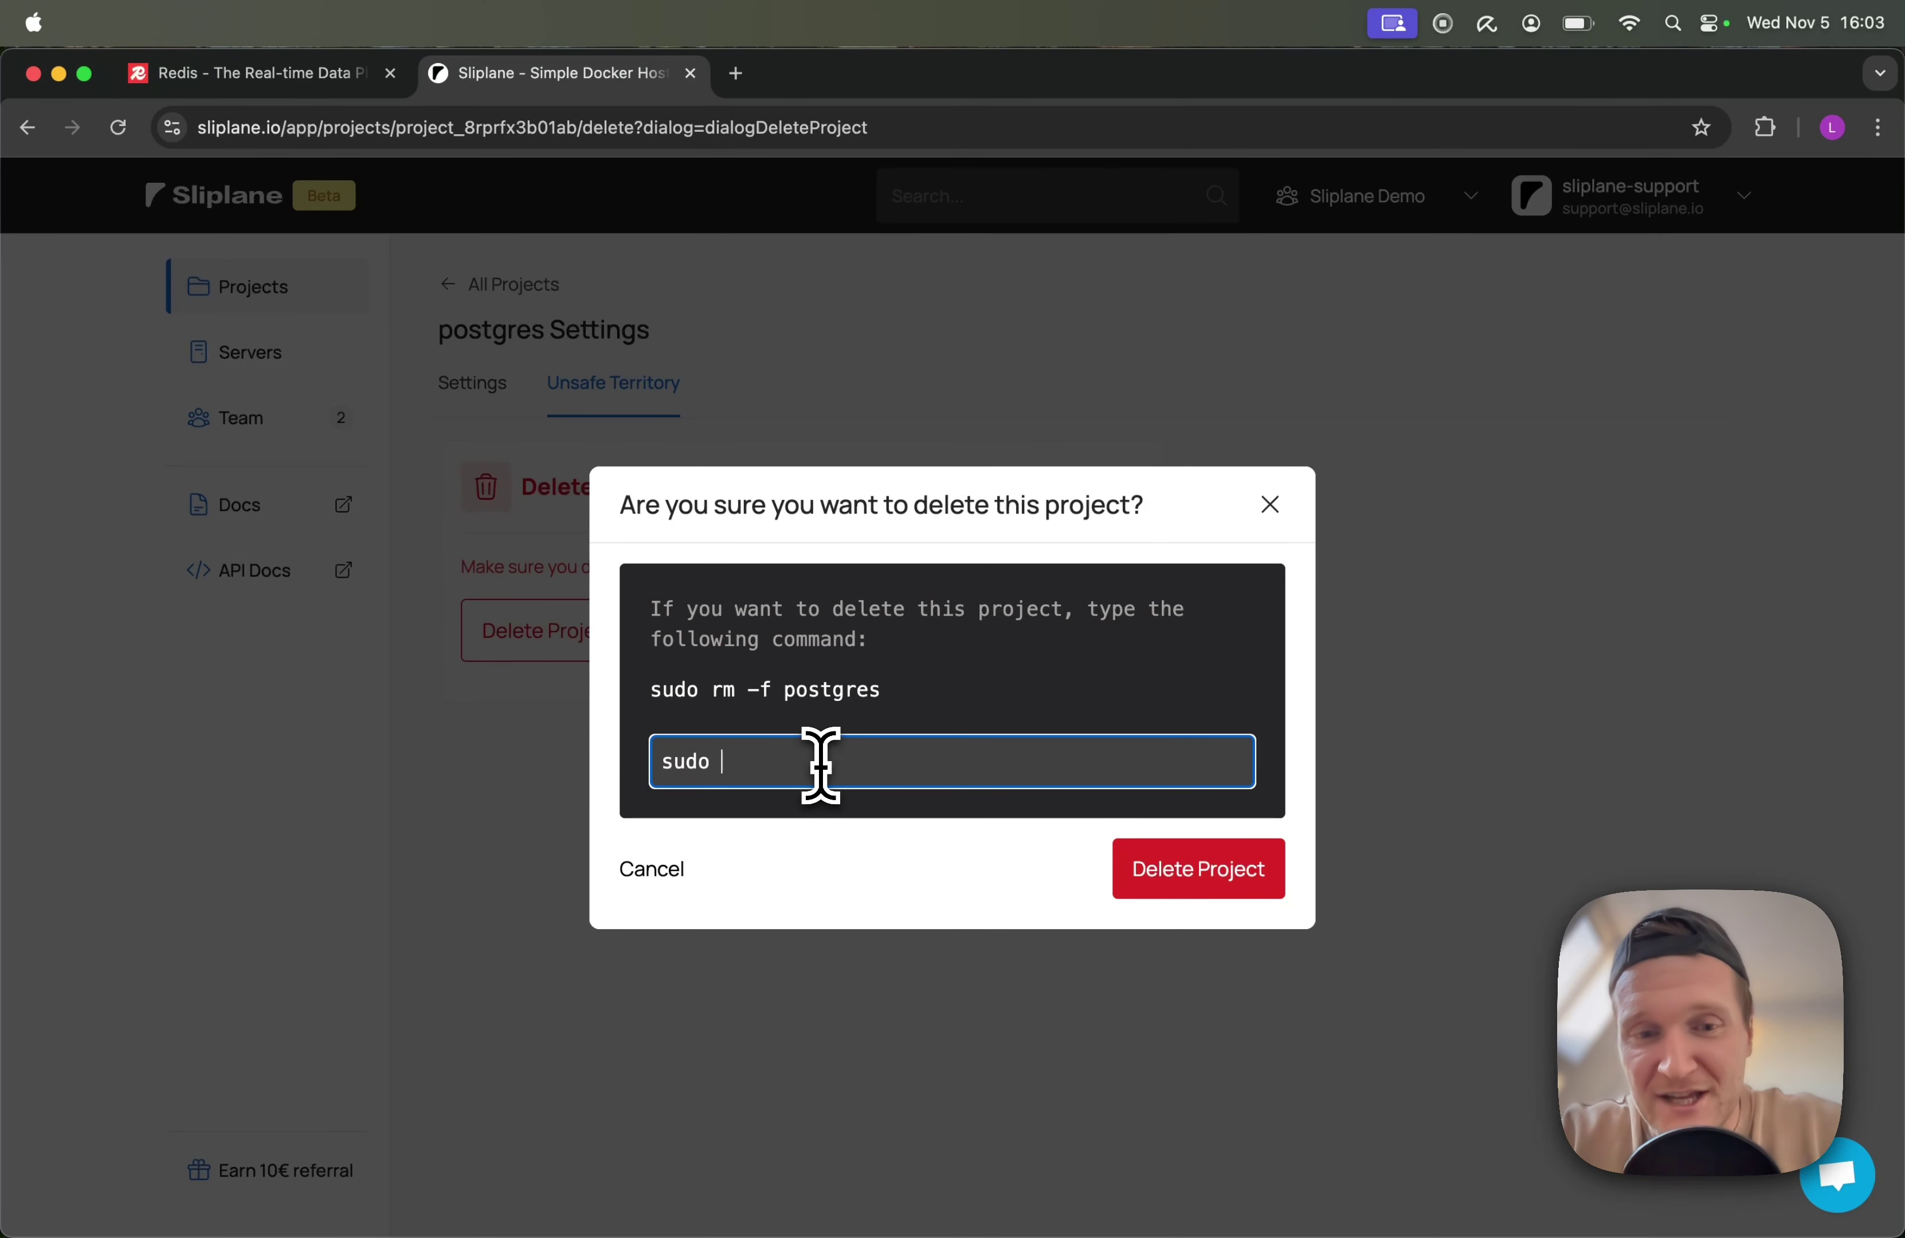
pyautogui.write(' rm -f postg')
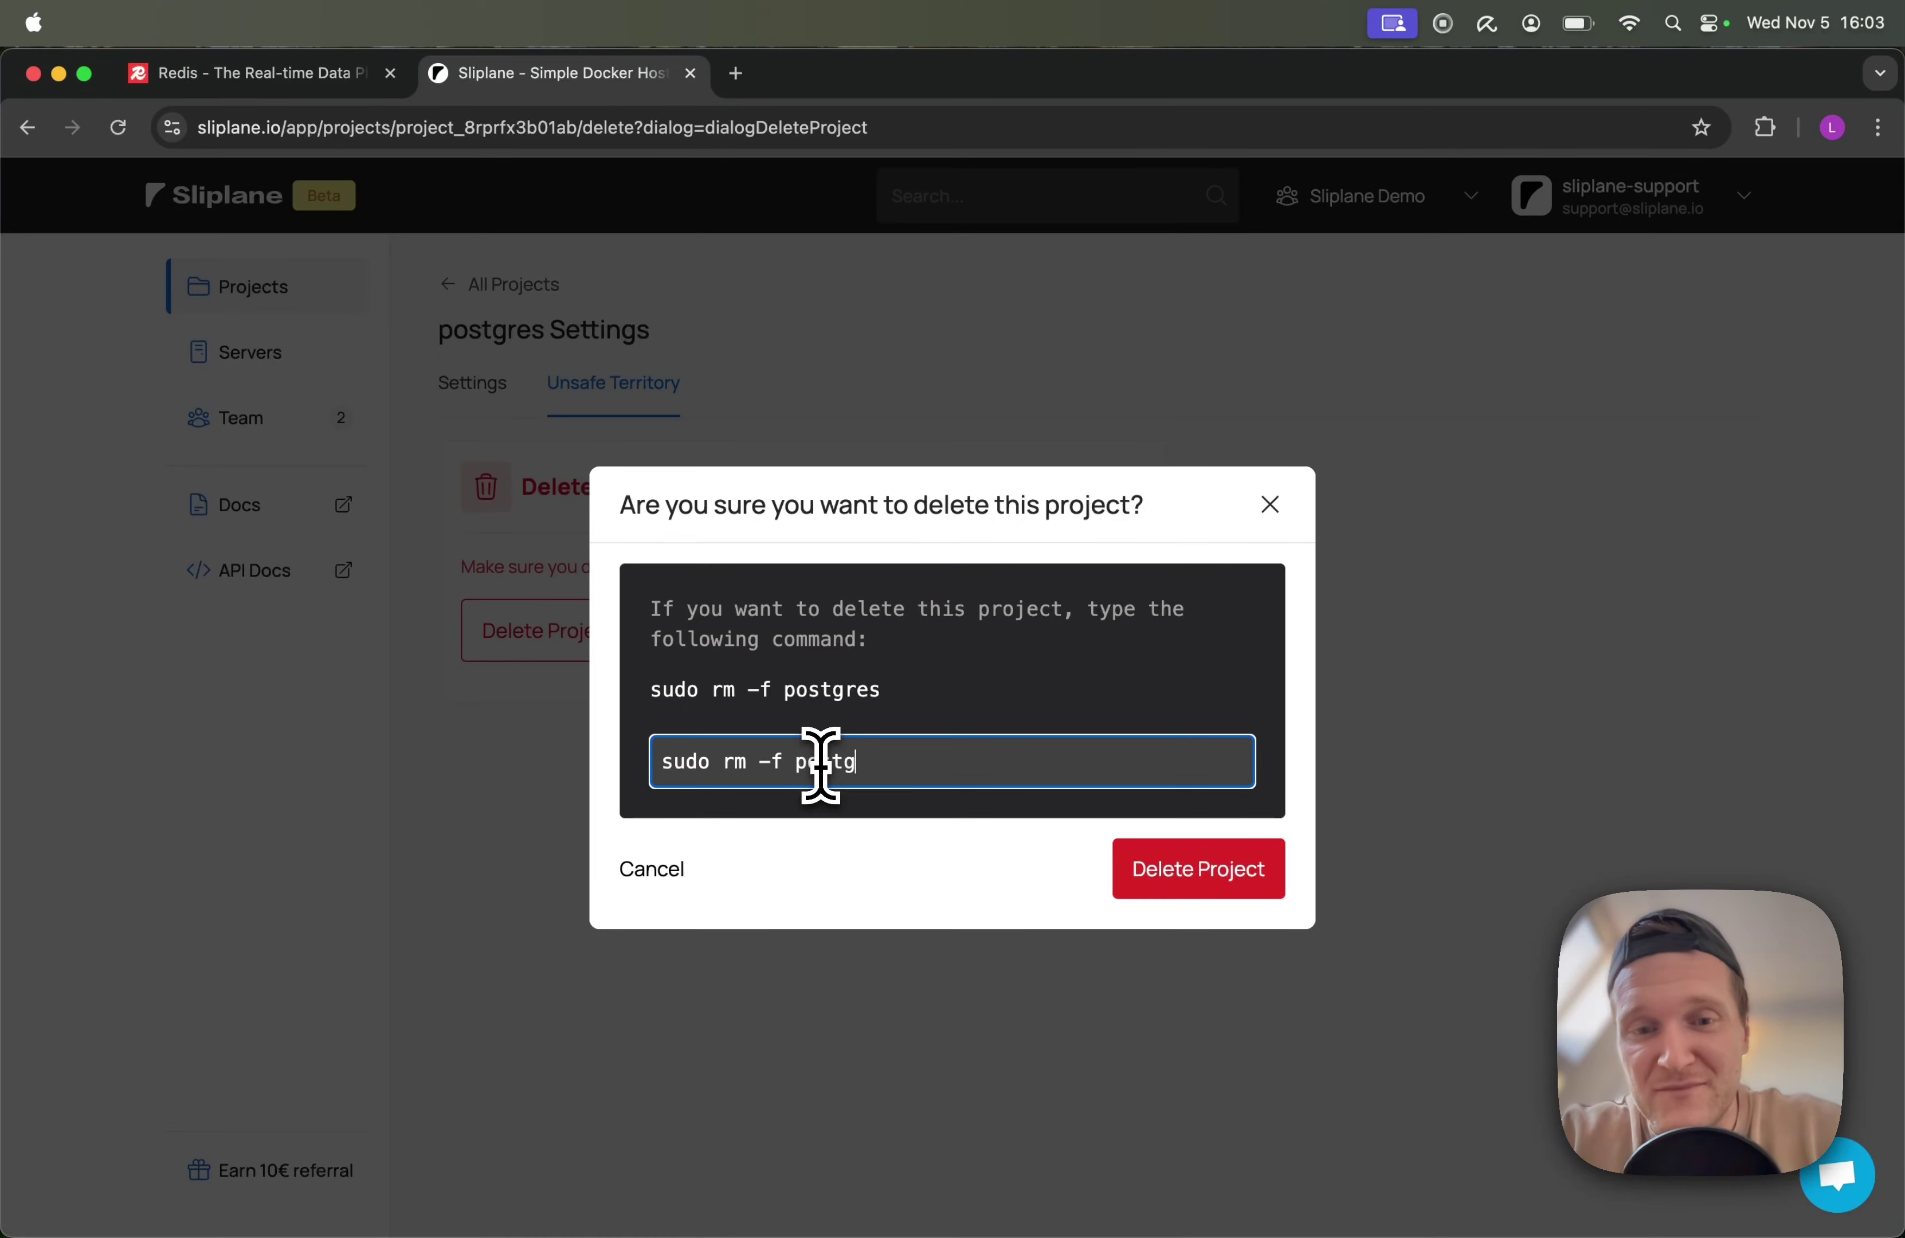
pyautogui.write('res')
pyautogui.press('Return')
# Create a new project named "redis"
pyautogui.click(1065, 744)
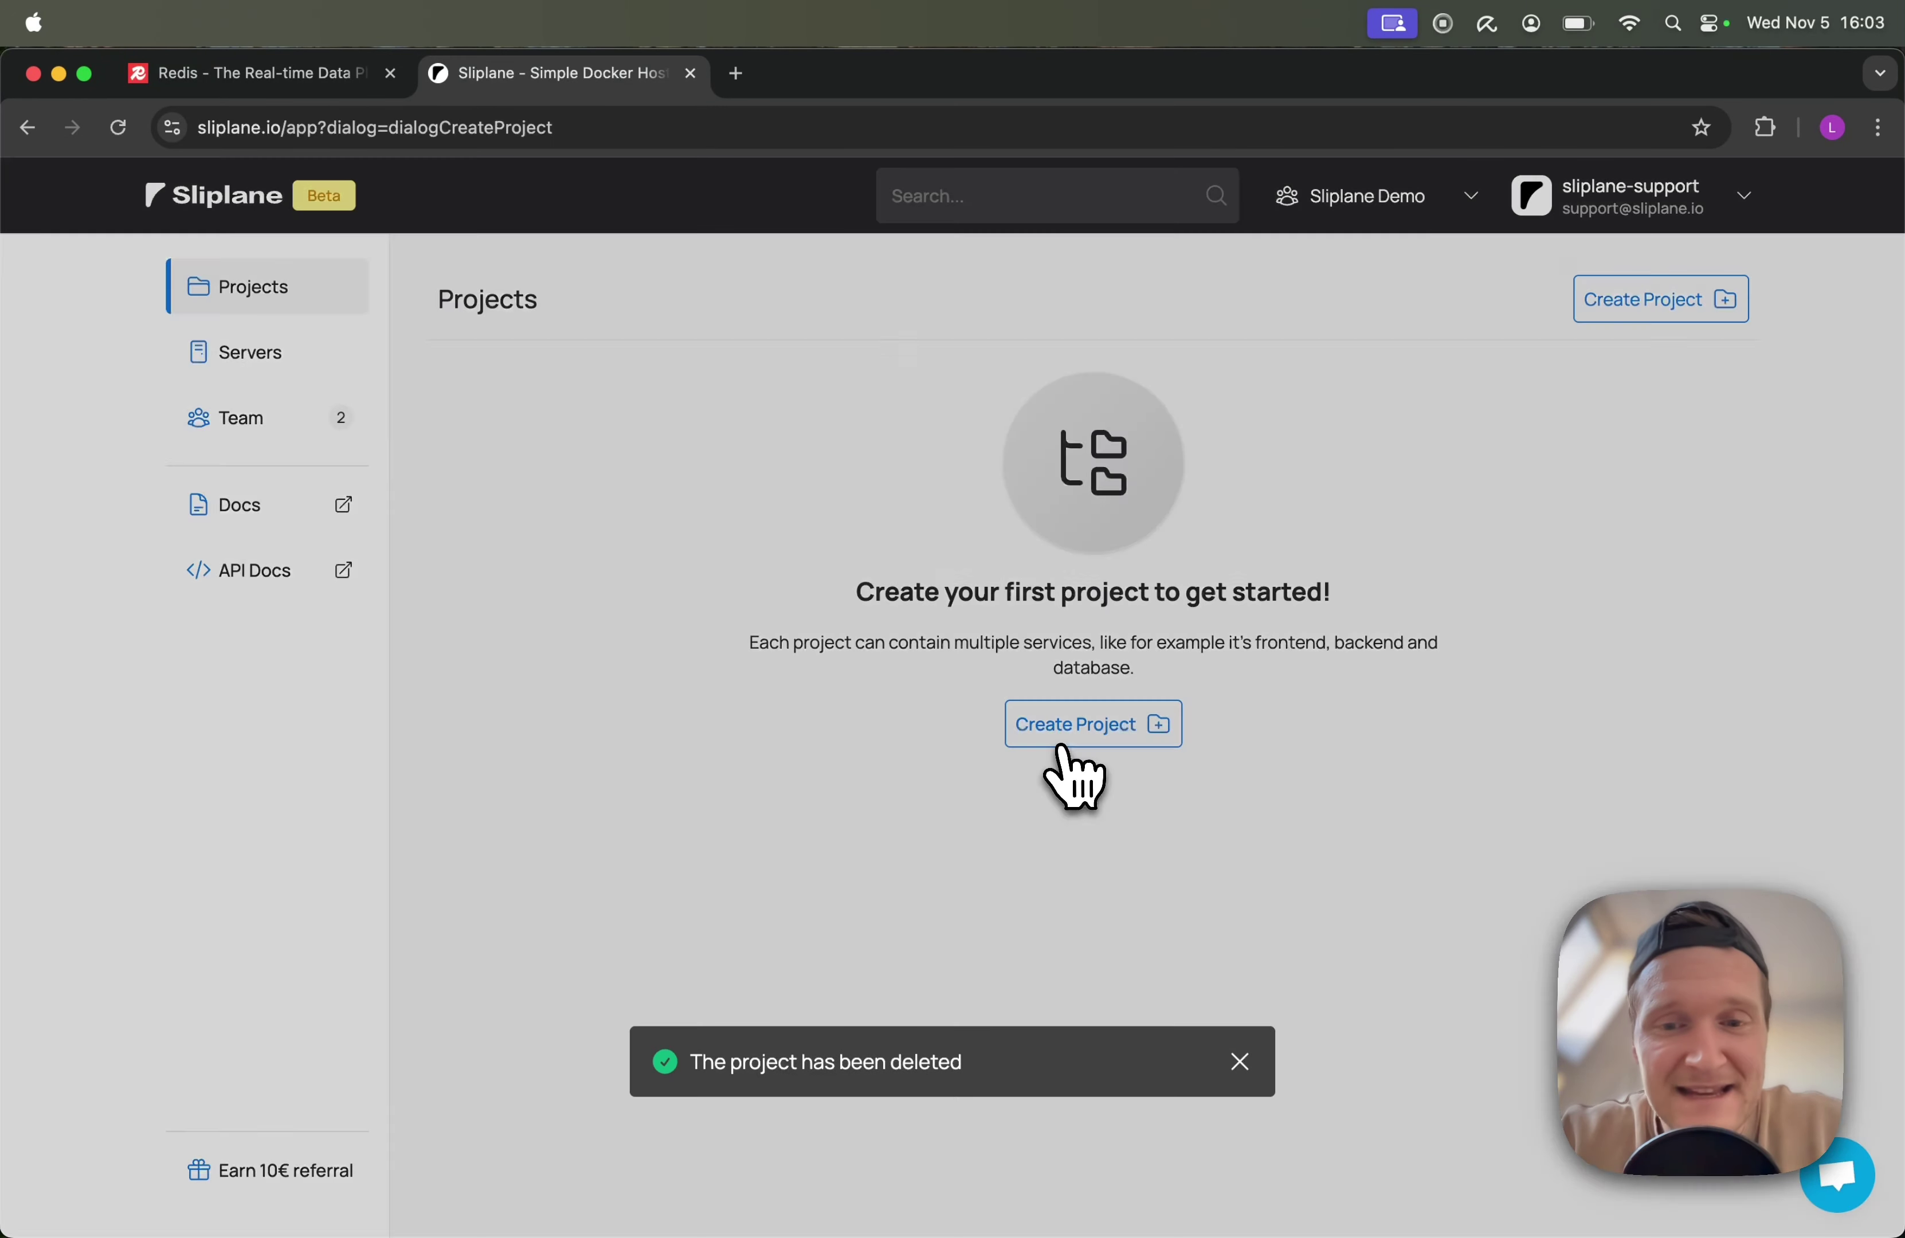
pyautogui.write('redis')
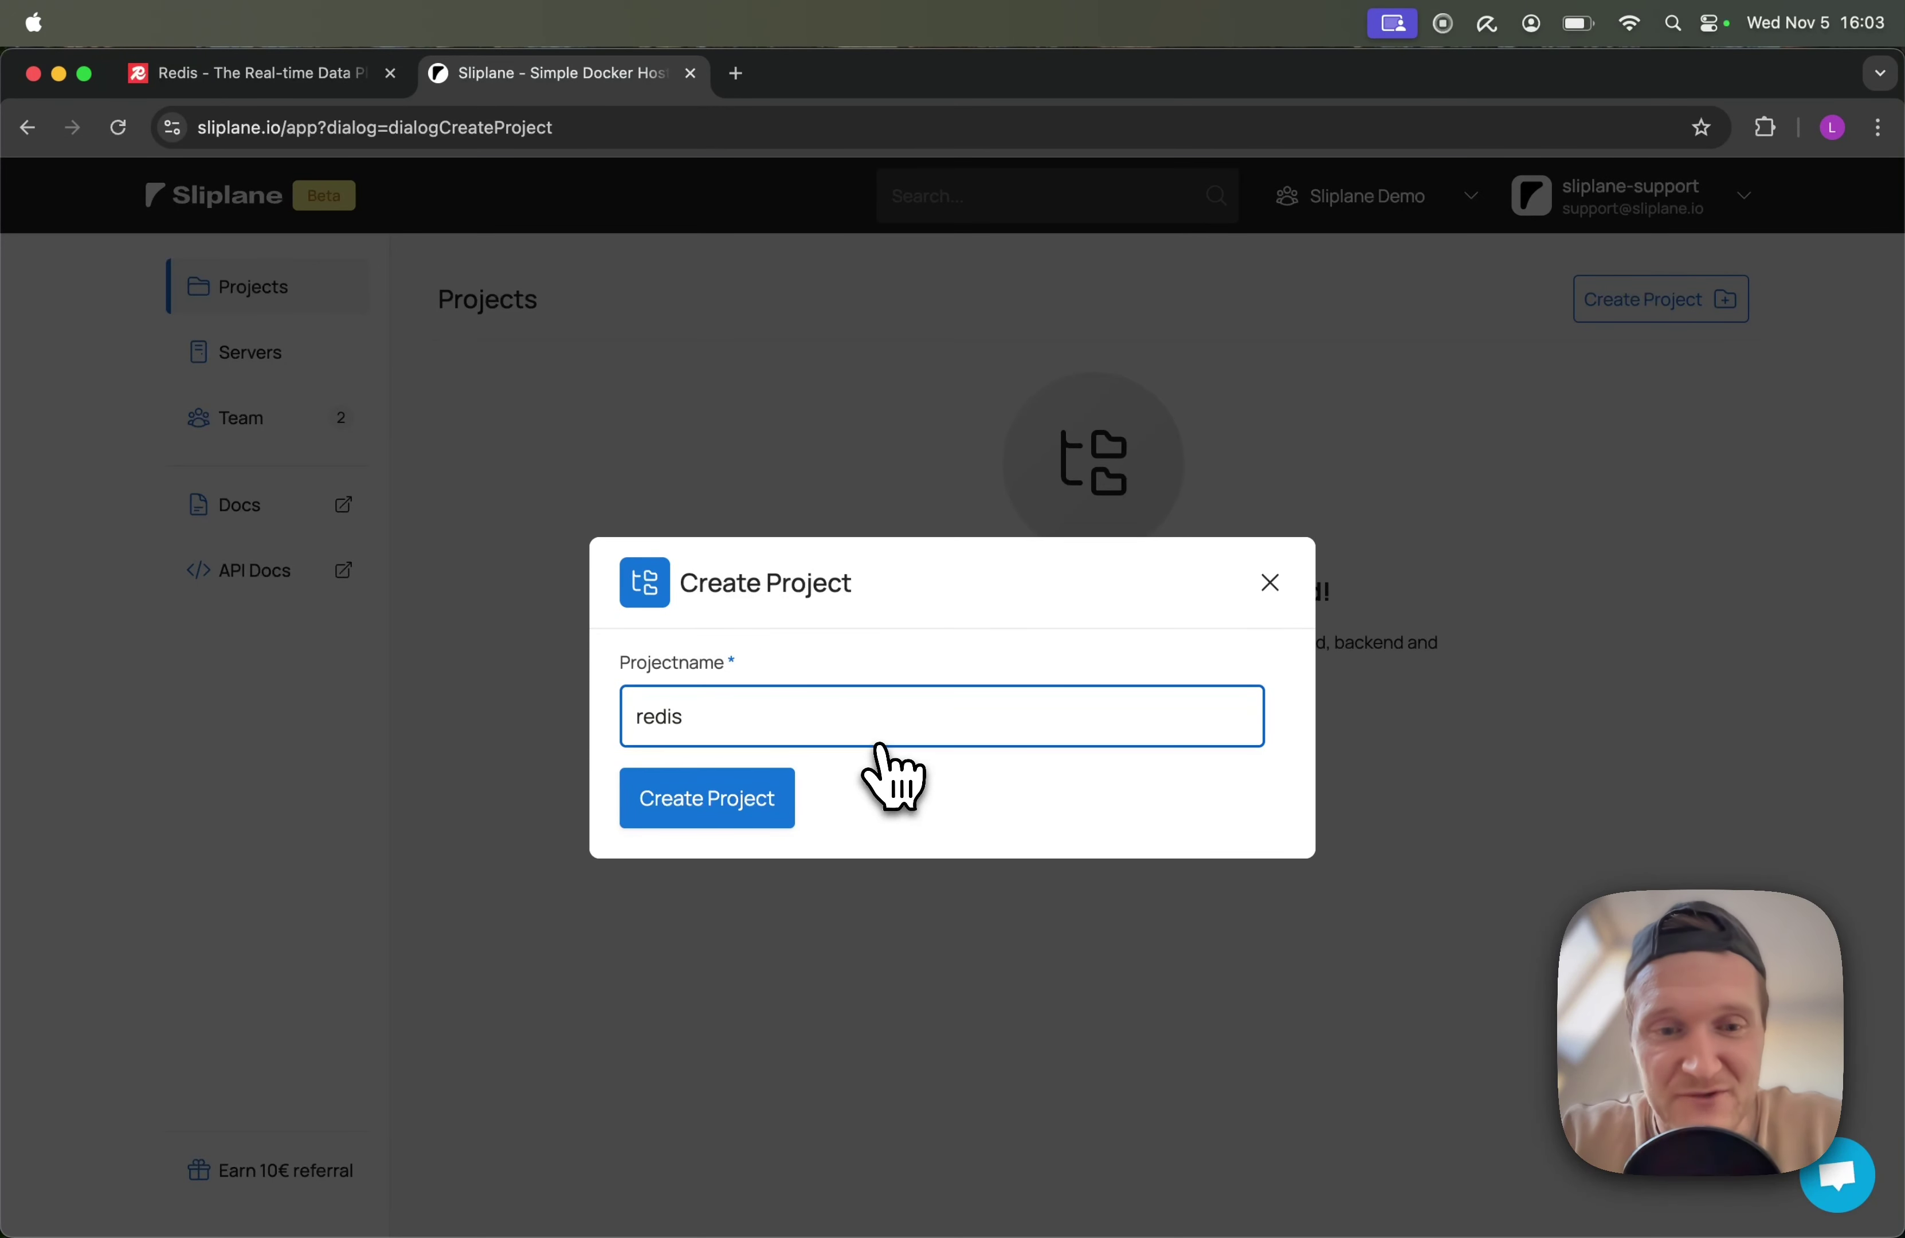
pyautogui.press('Return')
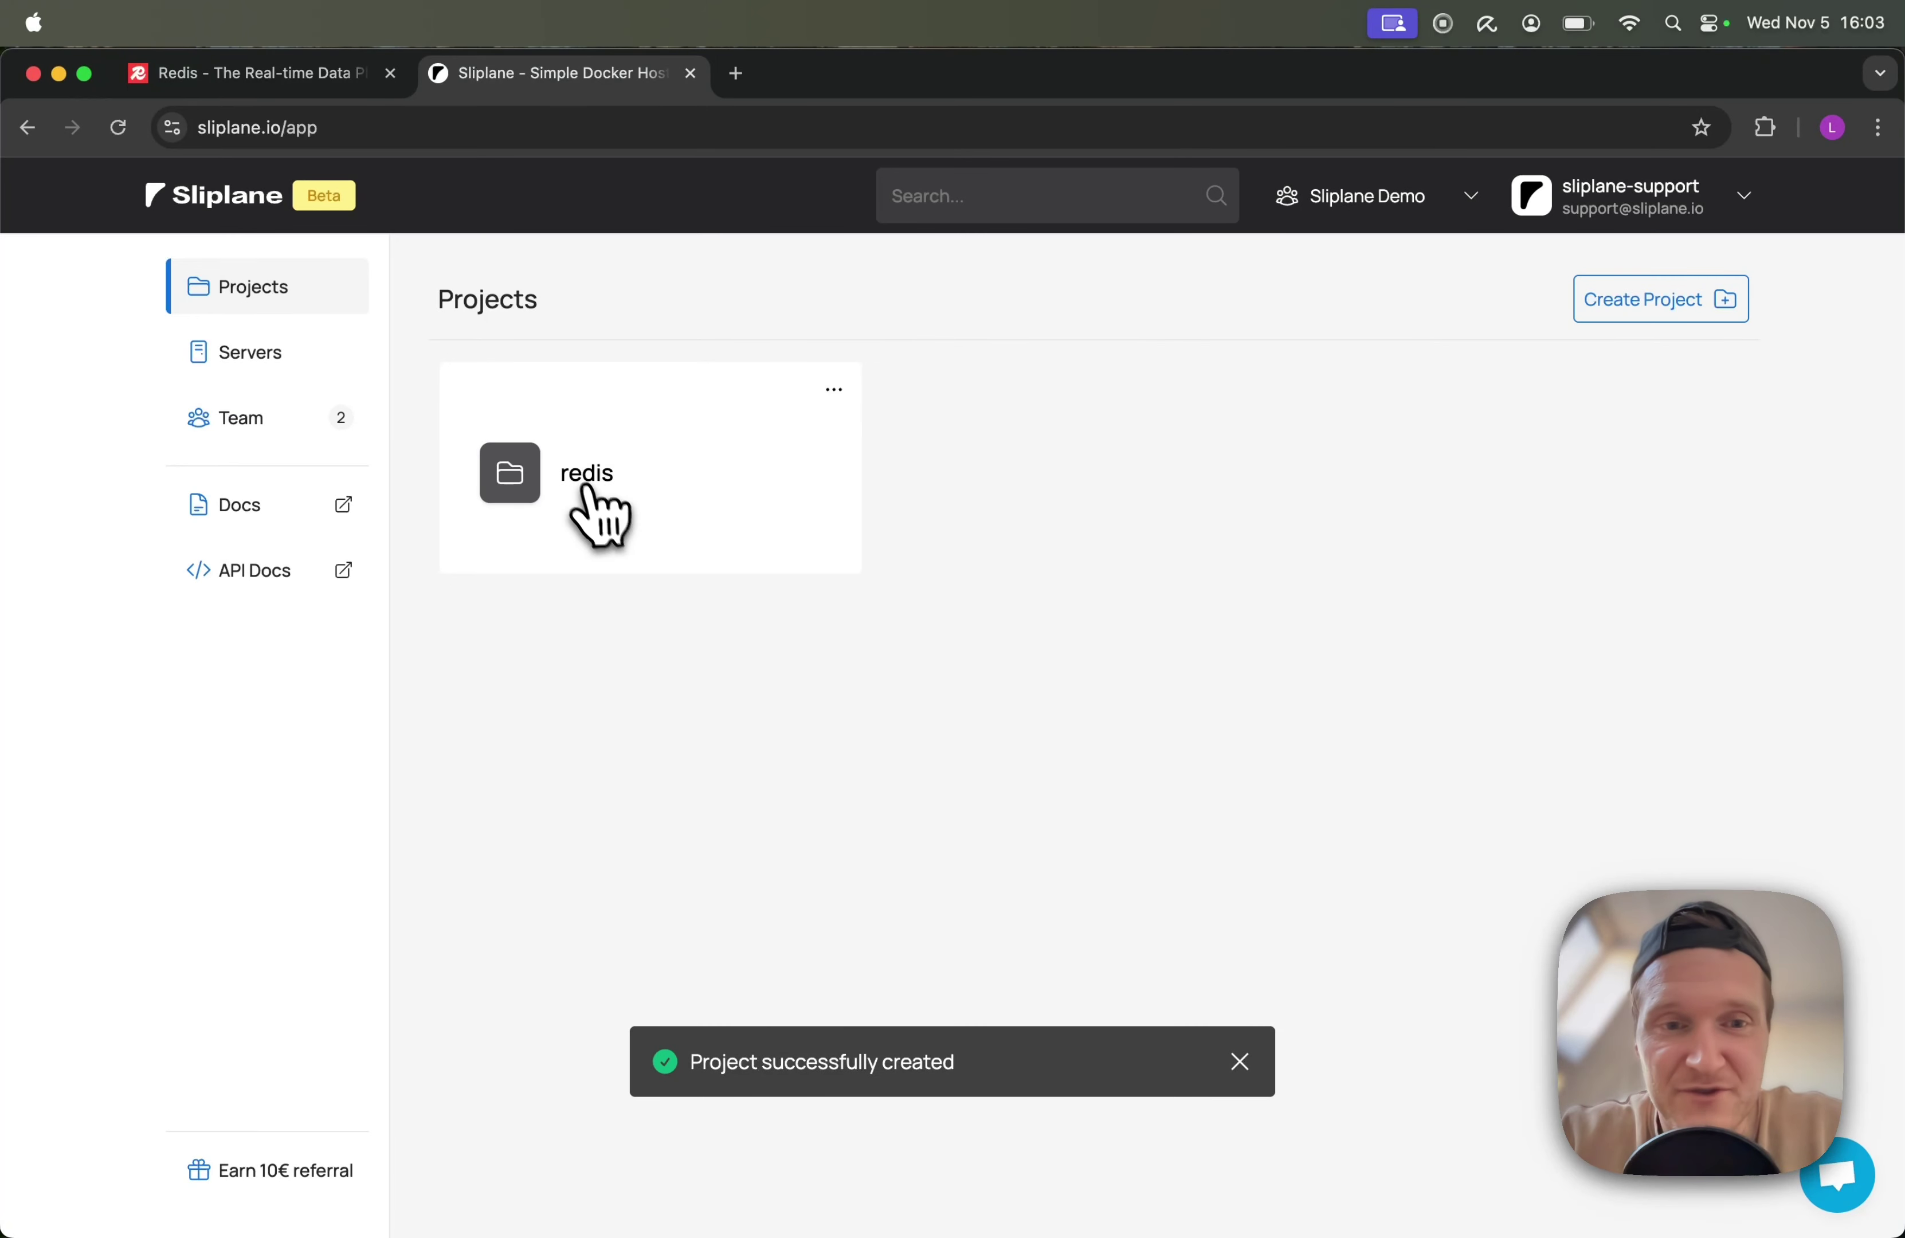
# Start deploying a service in the redis project and create a new paid server named "Redis" for it
pyautogui.click(589, 487)
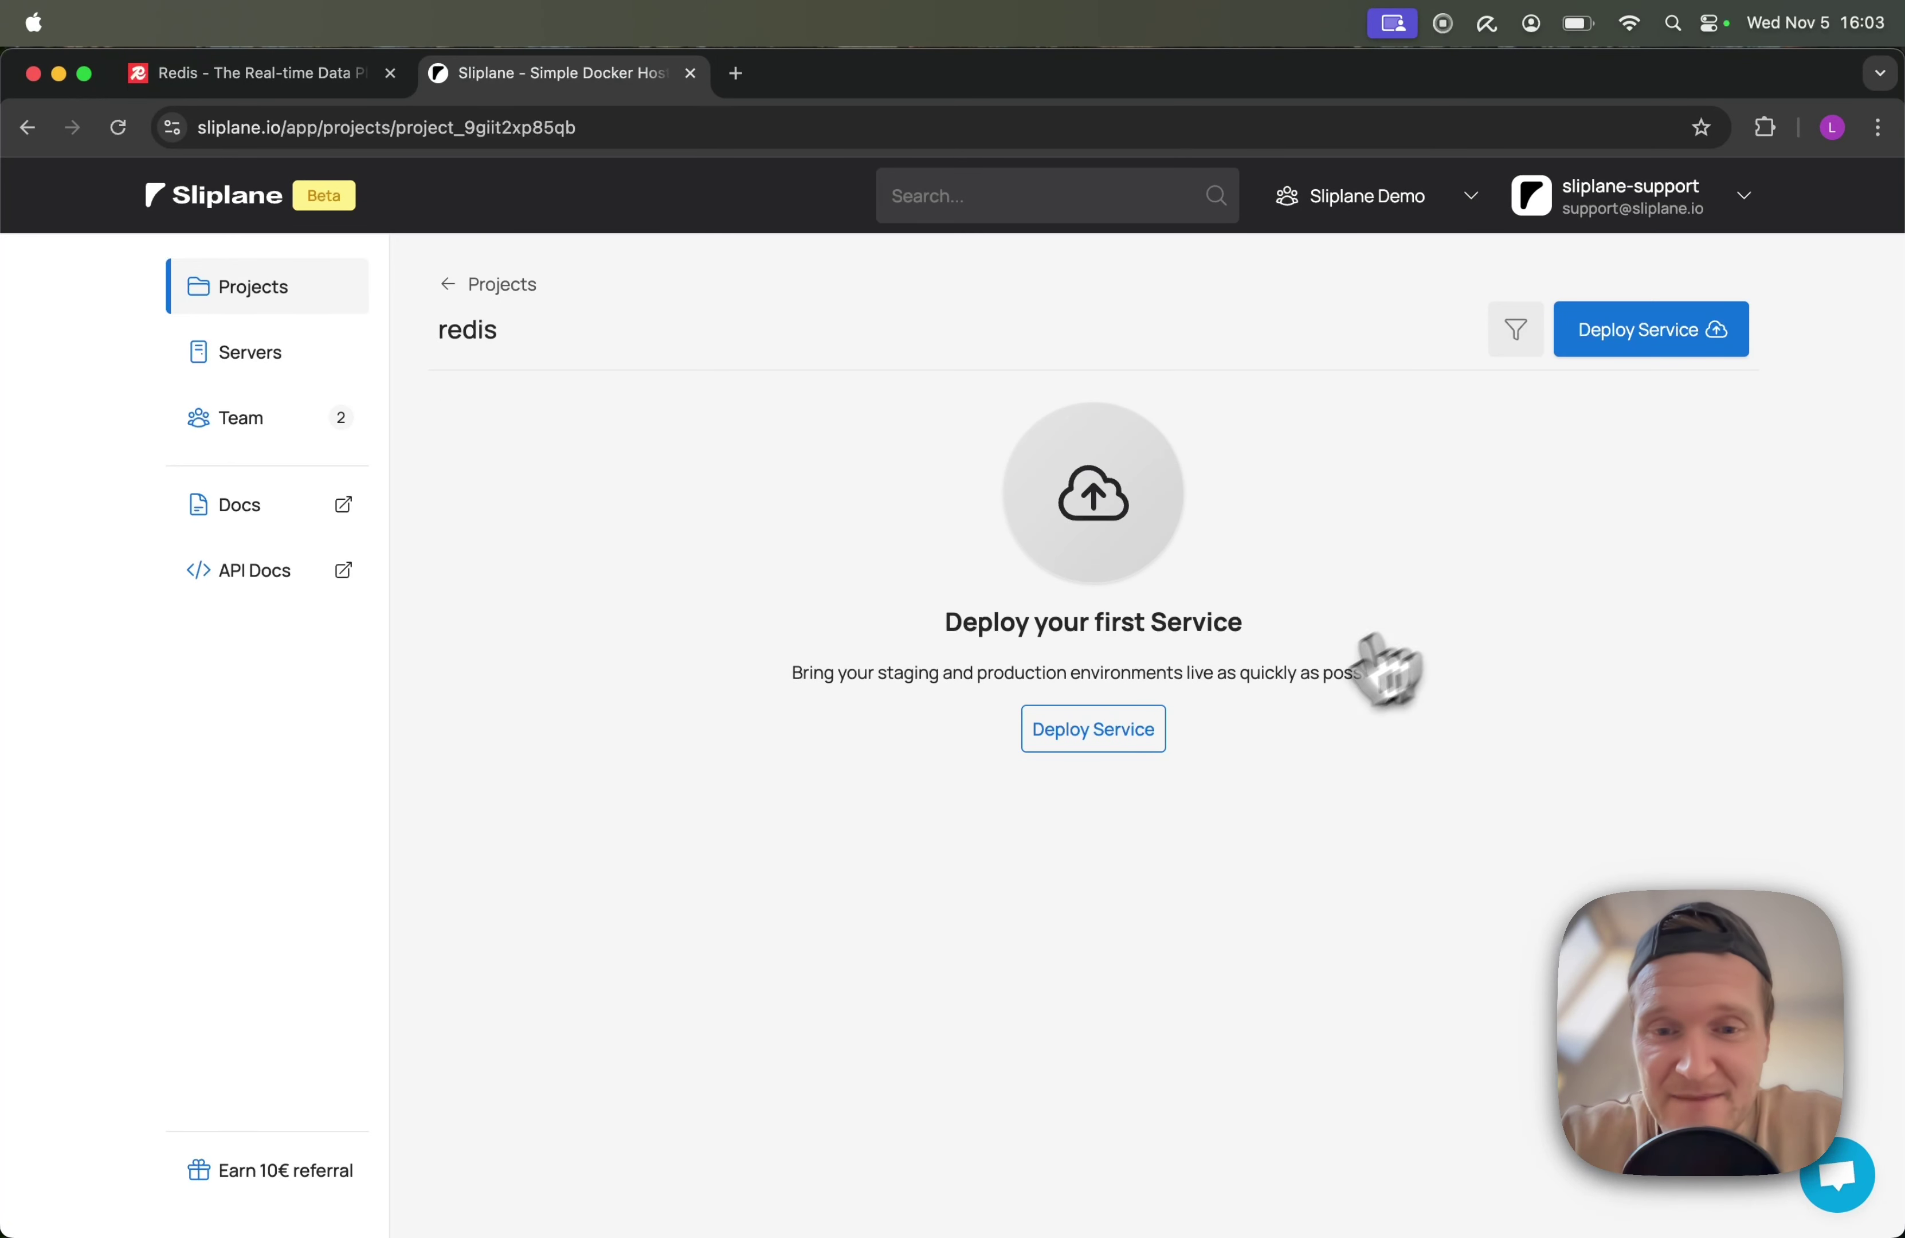
pyautogui.click(1108, 735)
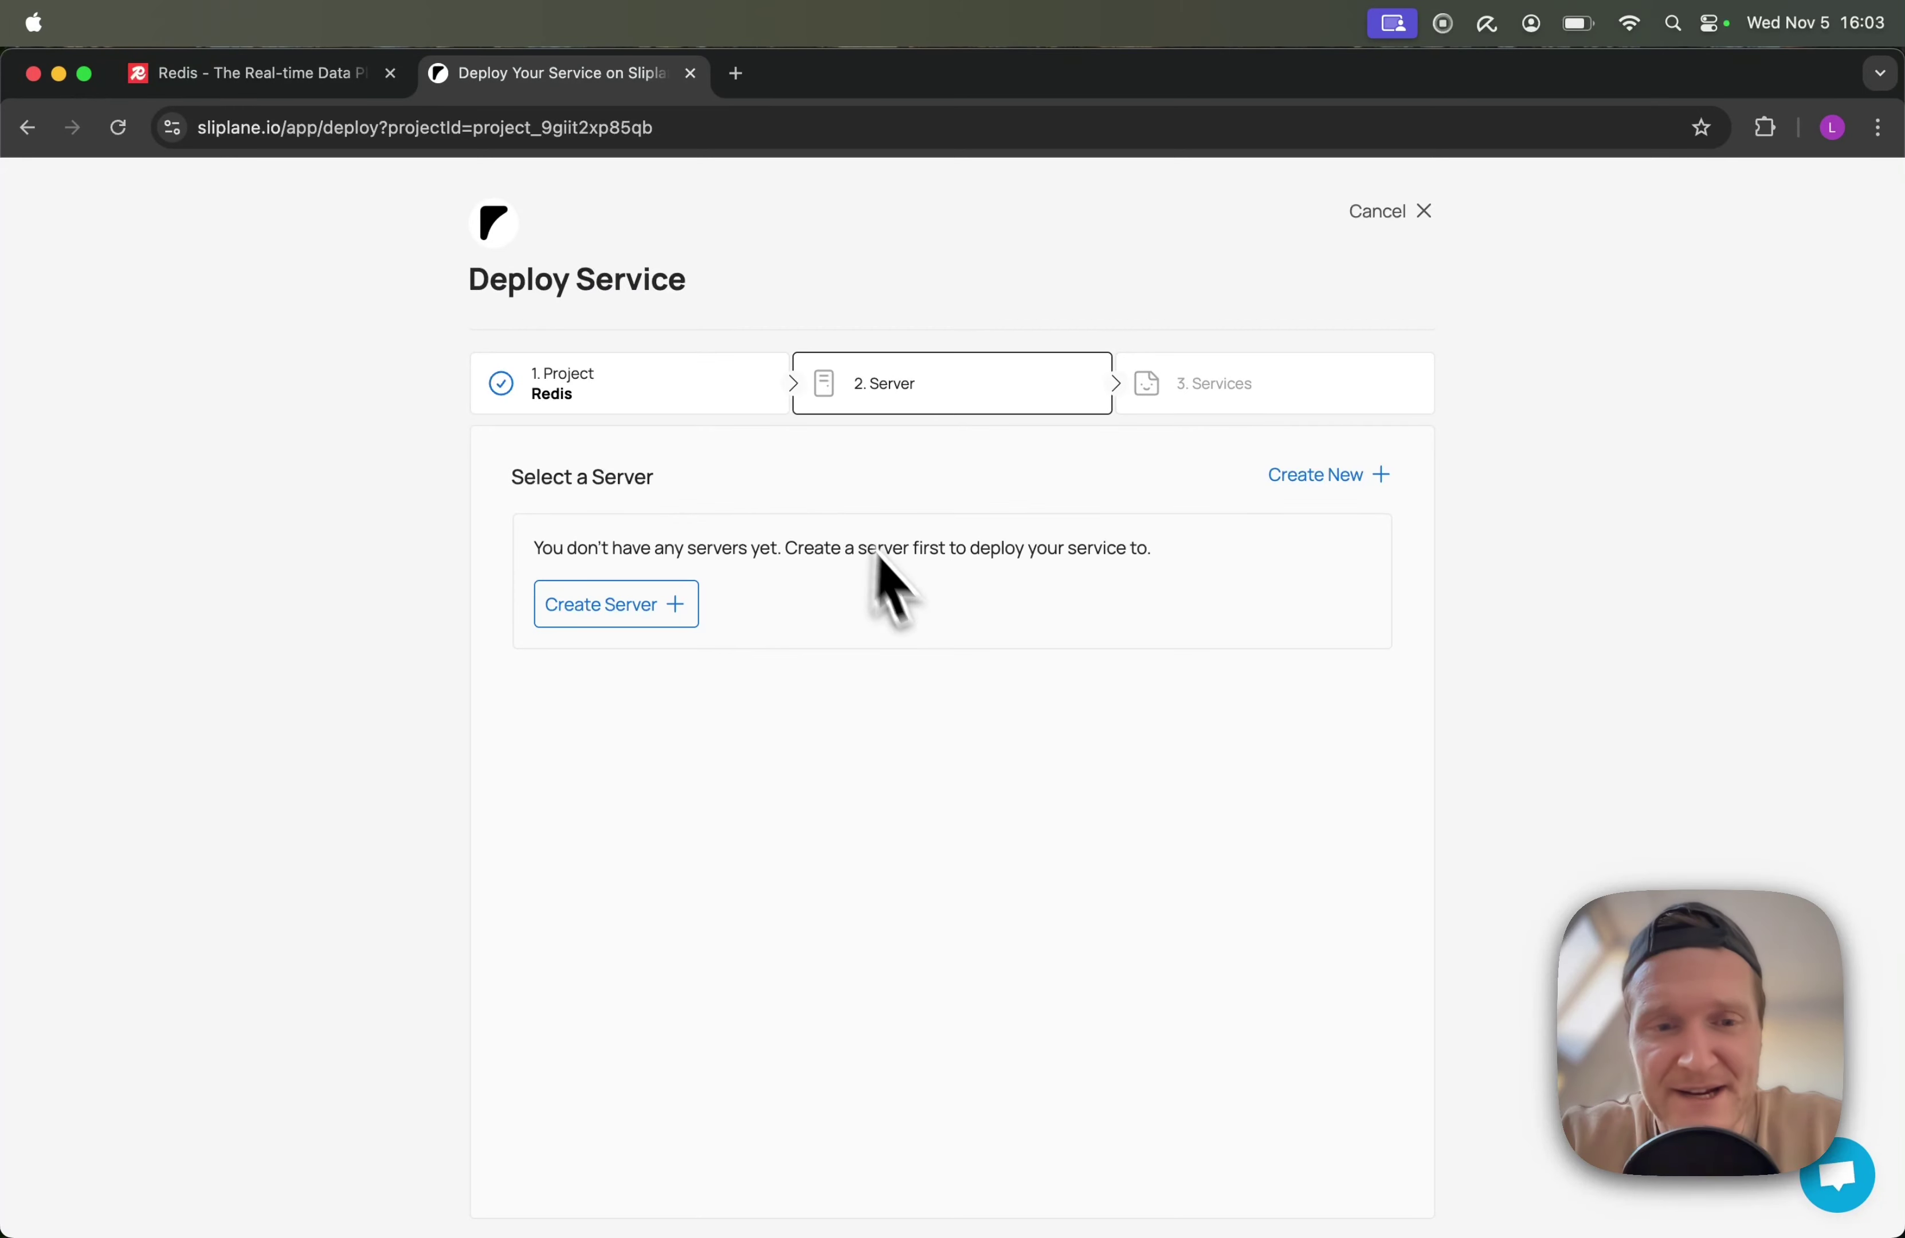
pyautogui.click(603, 618)
pyautogui.click(687, 691)
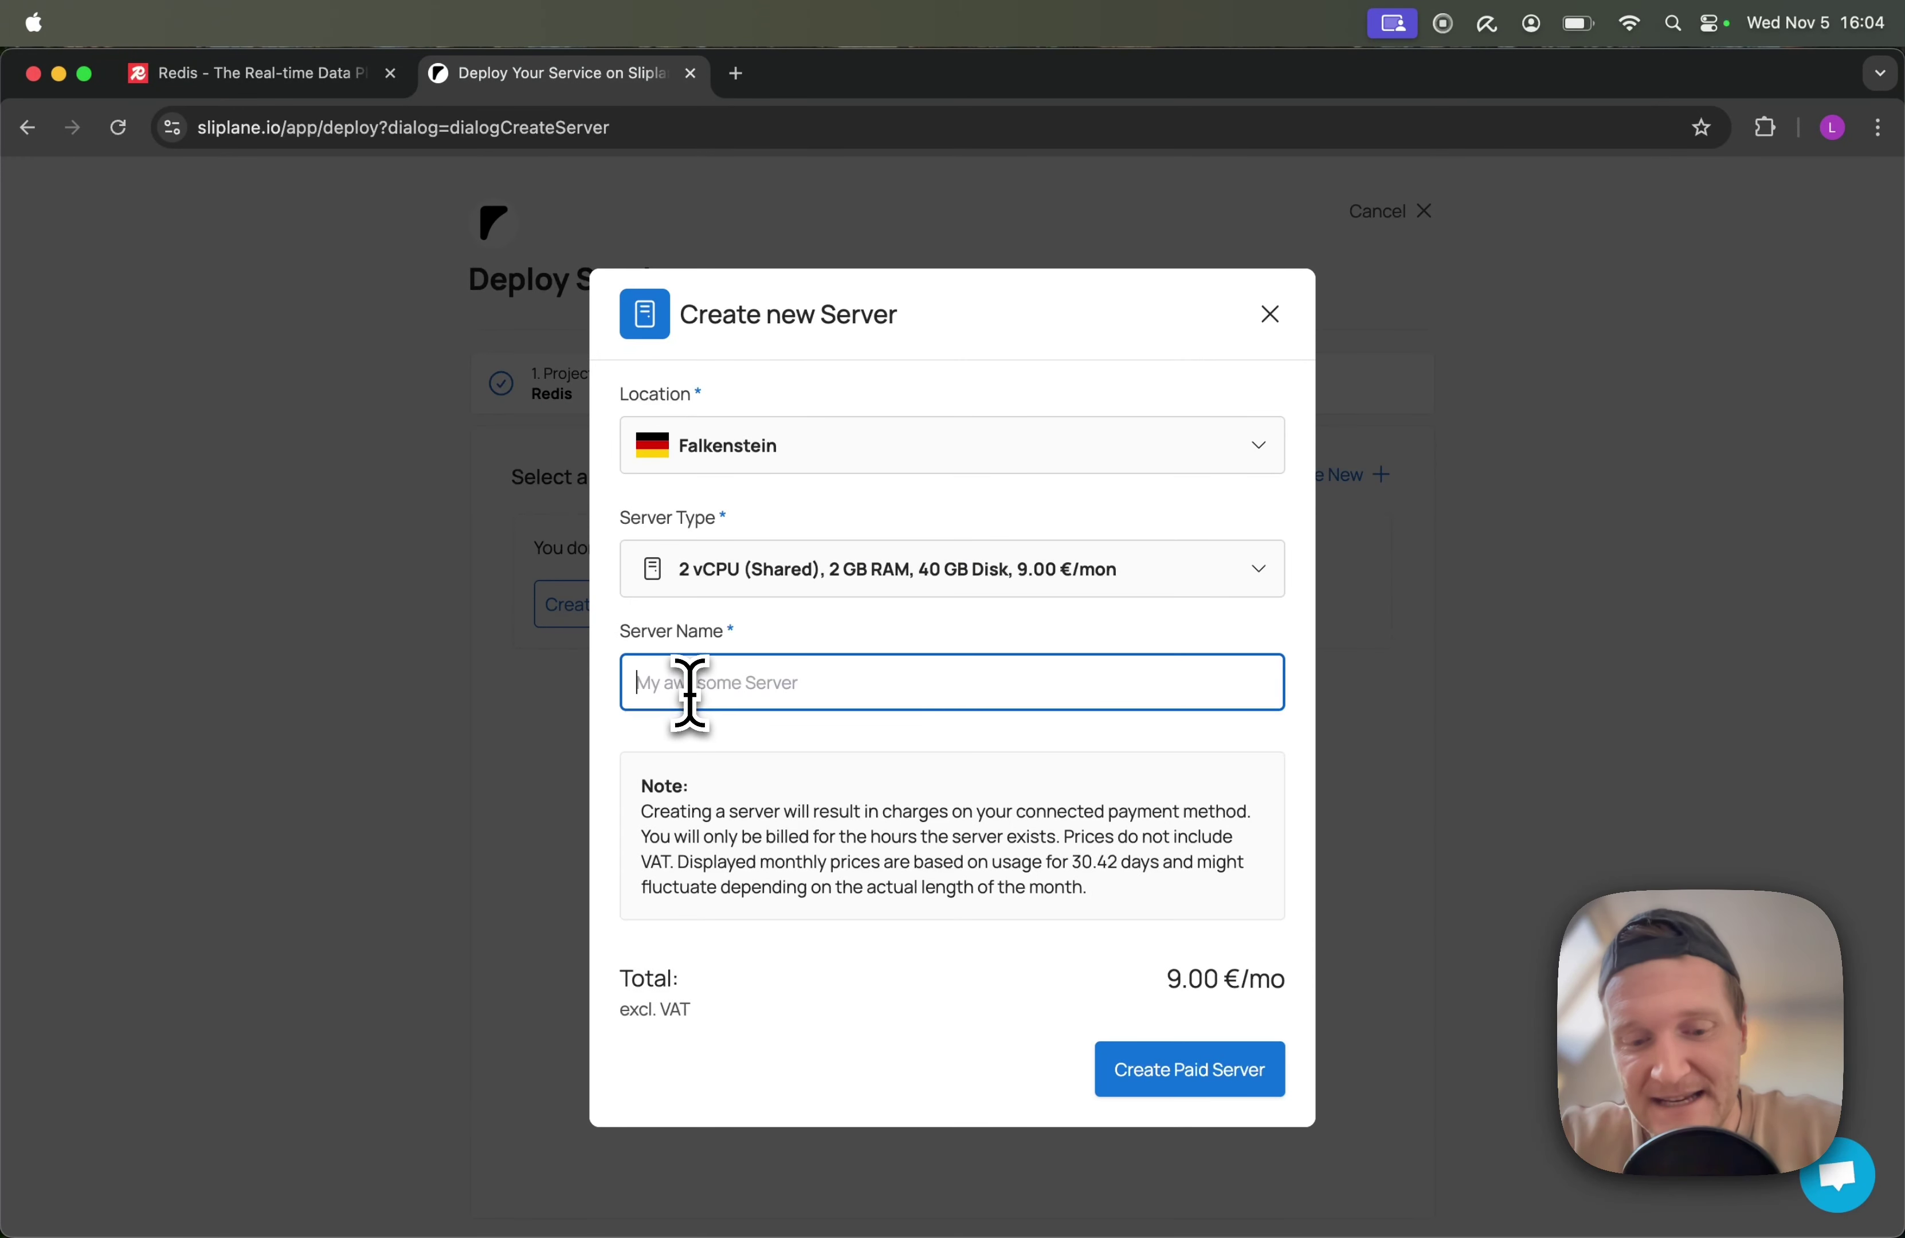
pyautogui.write('Redis')
pyautogui.press('Return')
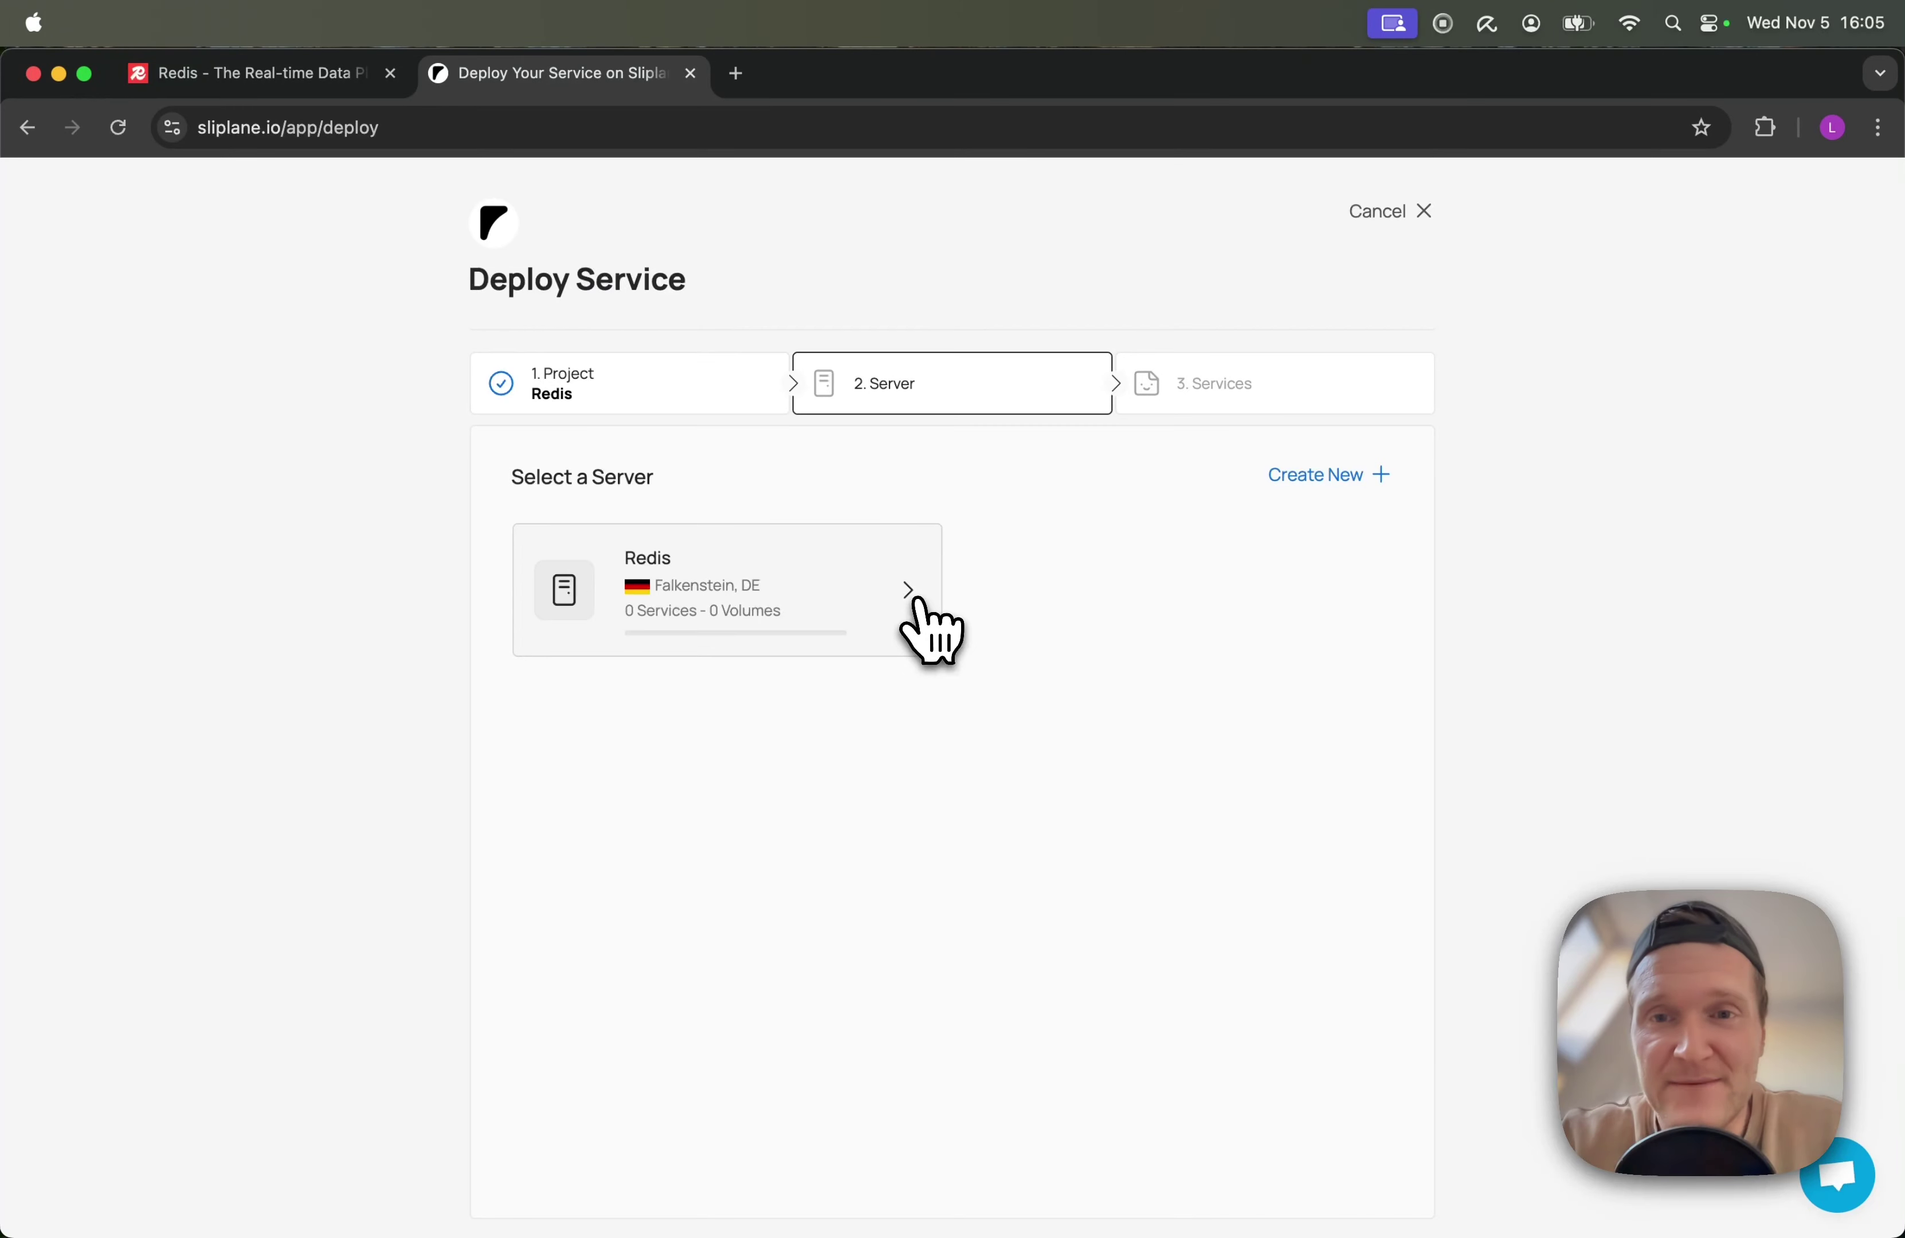
# Choose the Redis server as the deployment target and pick the preconfigured Redis image as the service
pyautogui.click(746, 579)
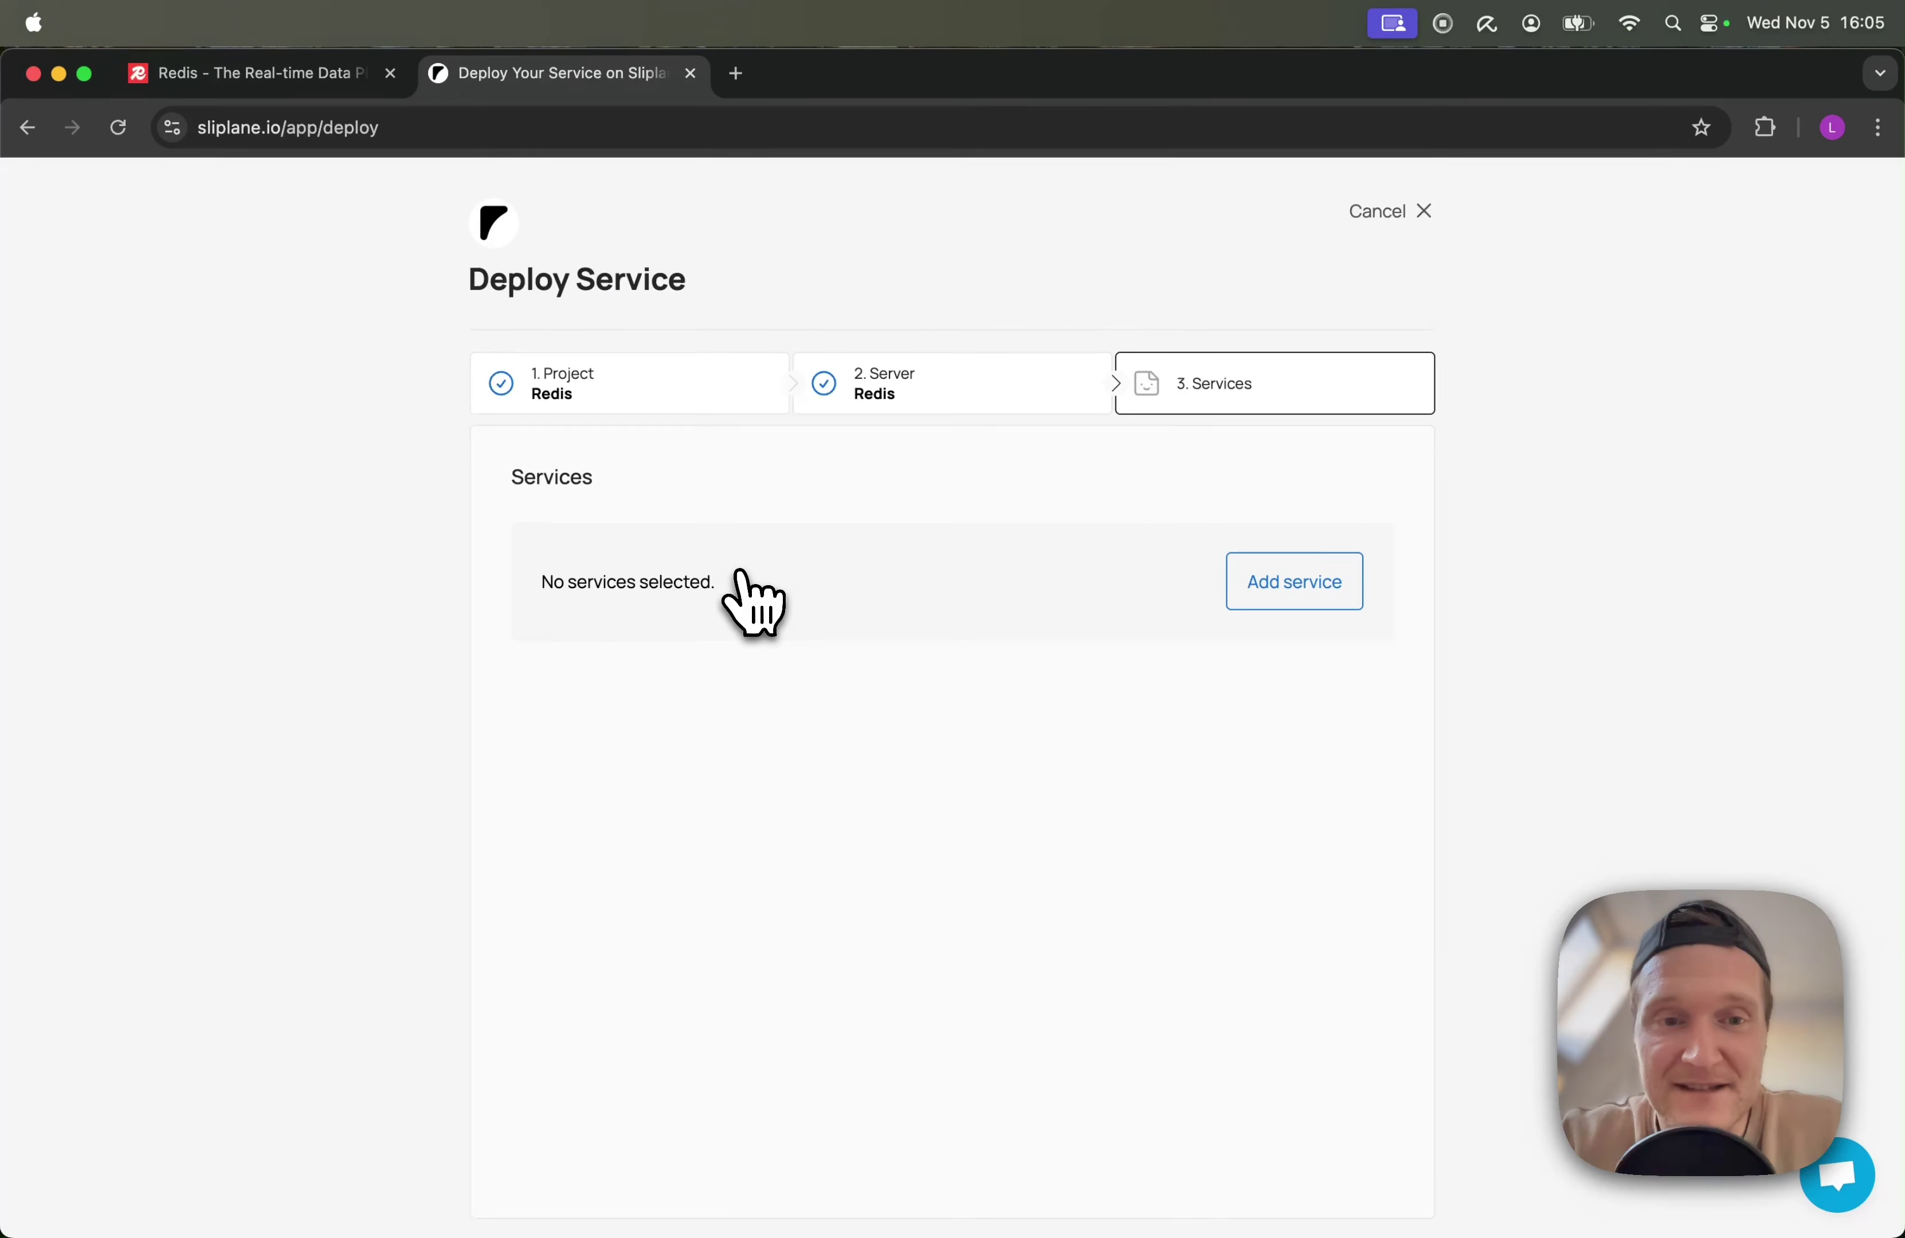
pyautogui.click(1286, 582)
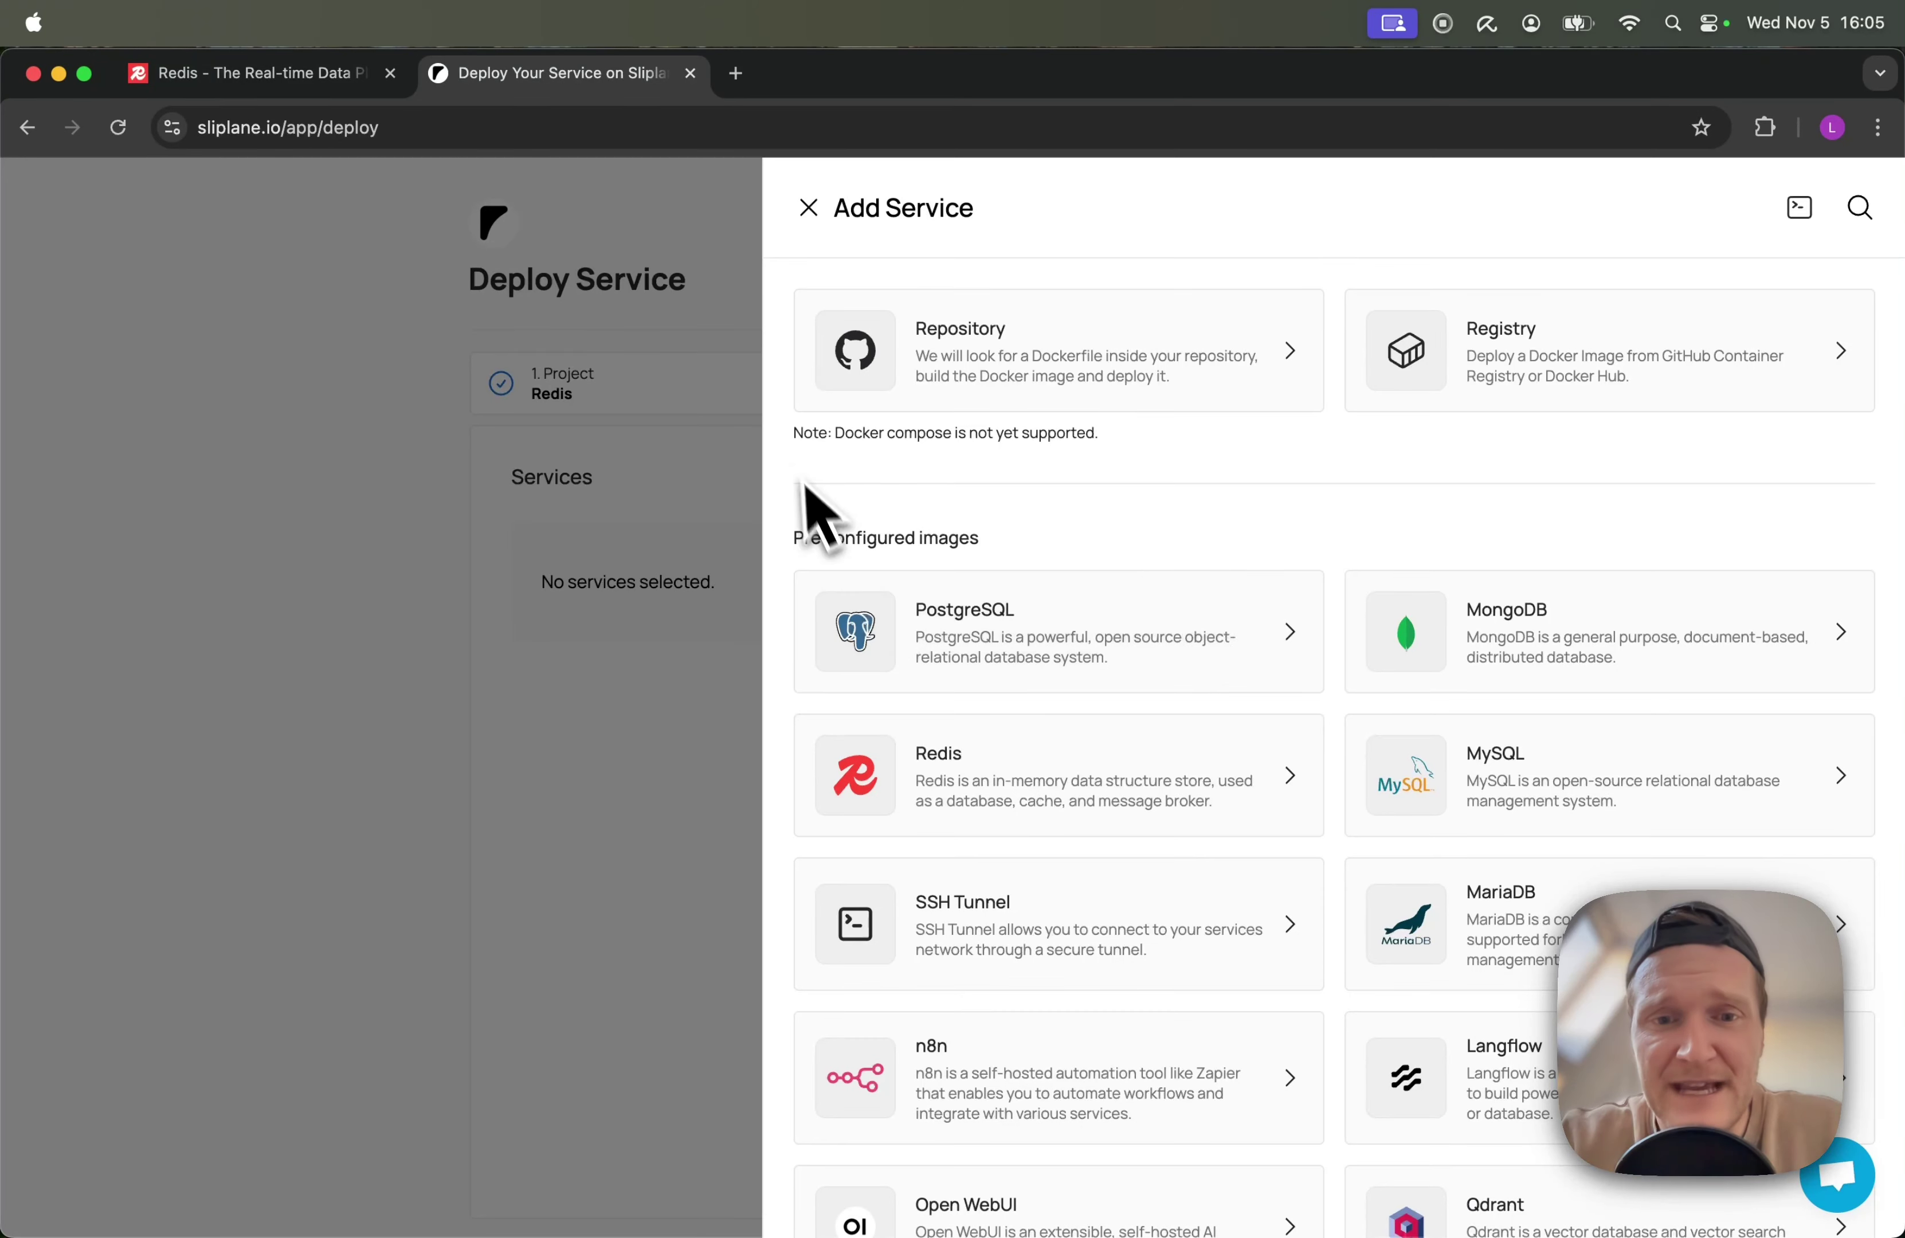
pyautogui.moveTo(795, 539); pyautogui.dragTo(1008, 553)
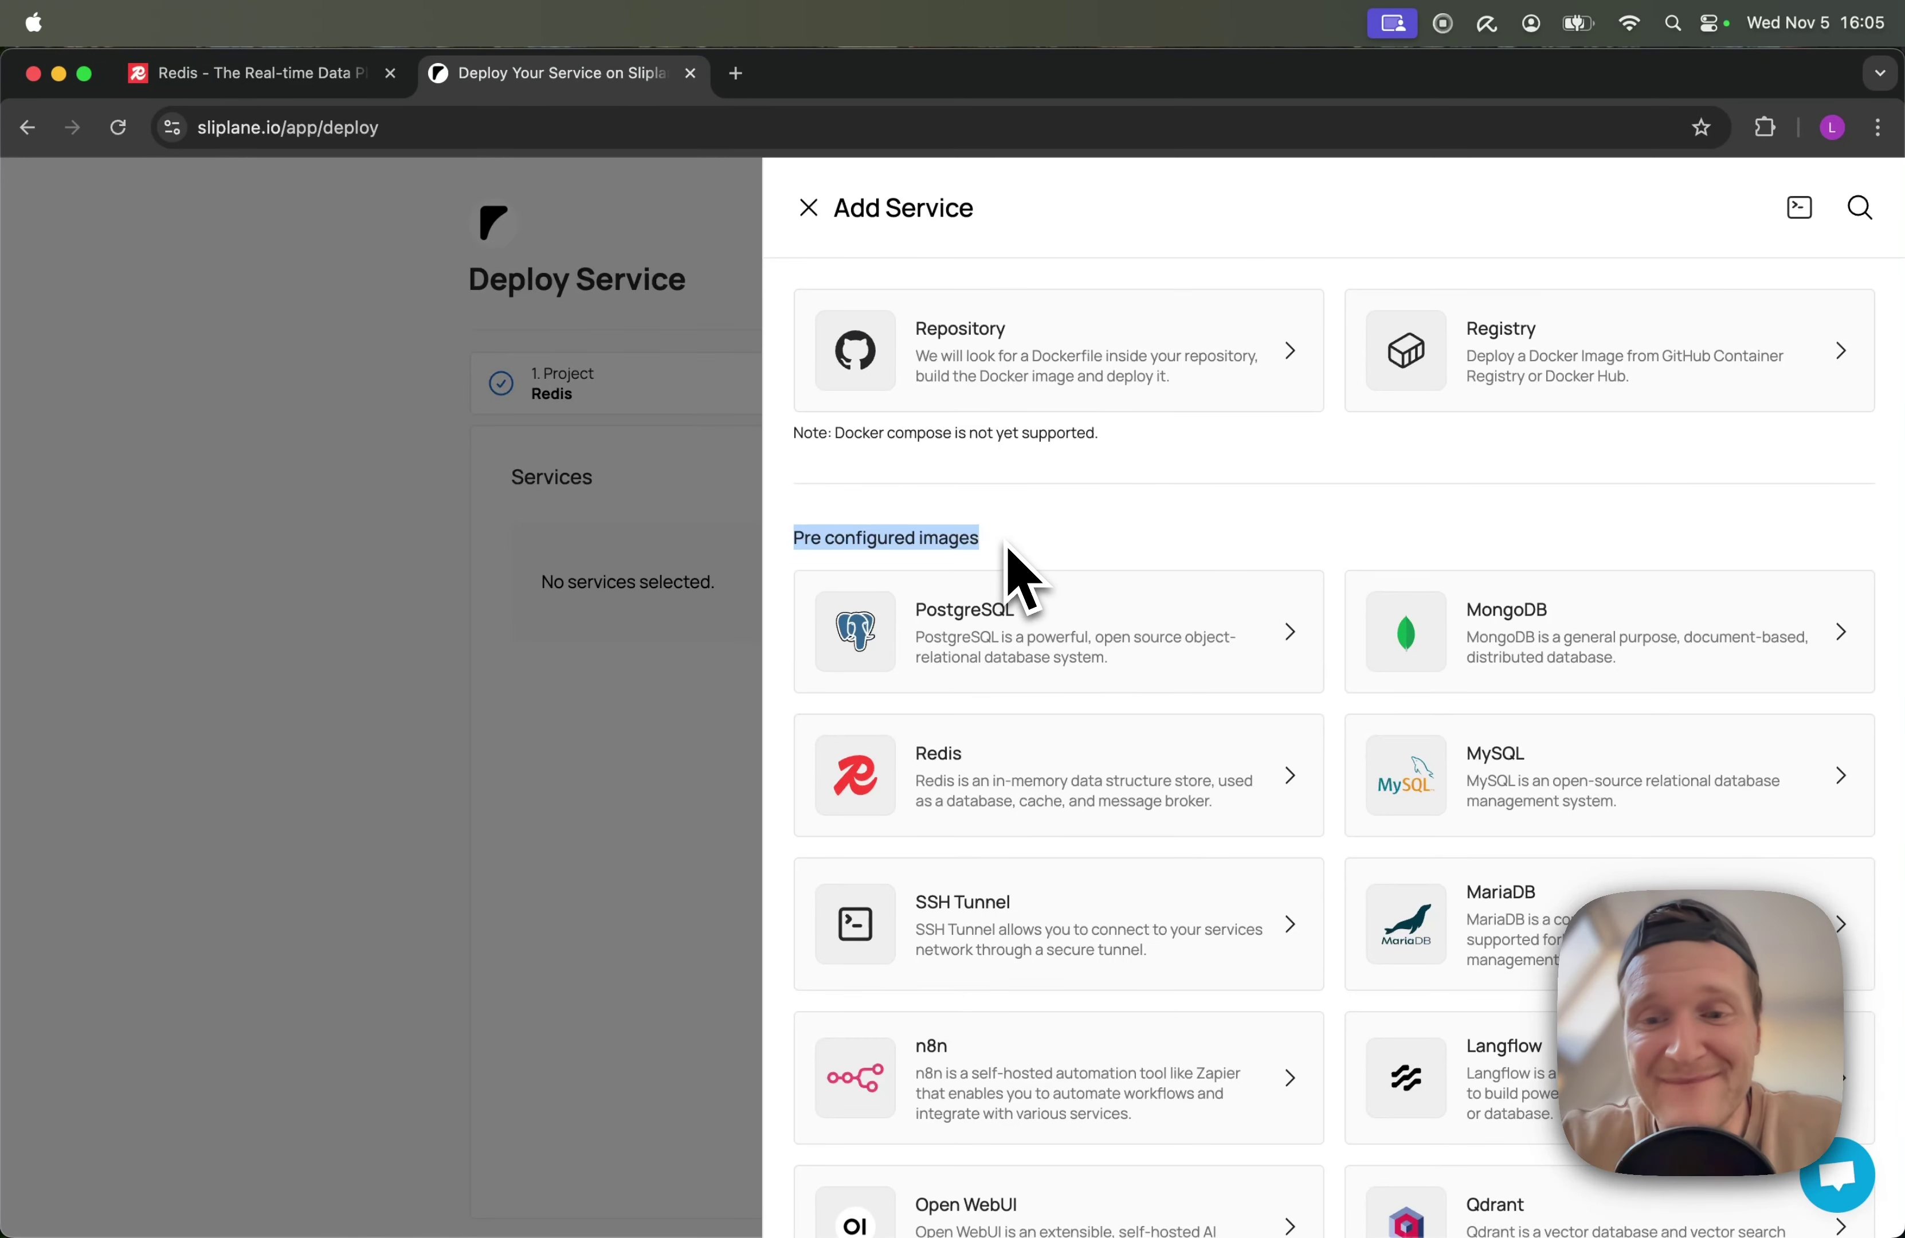
pyautogui.click(1008, 550)
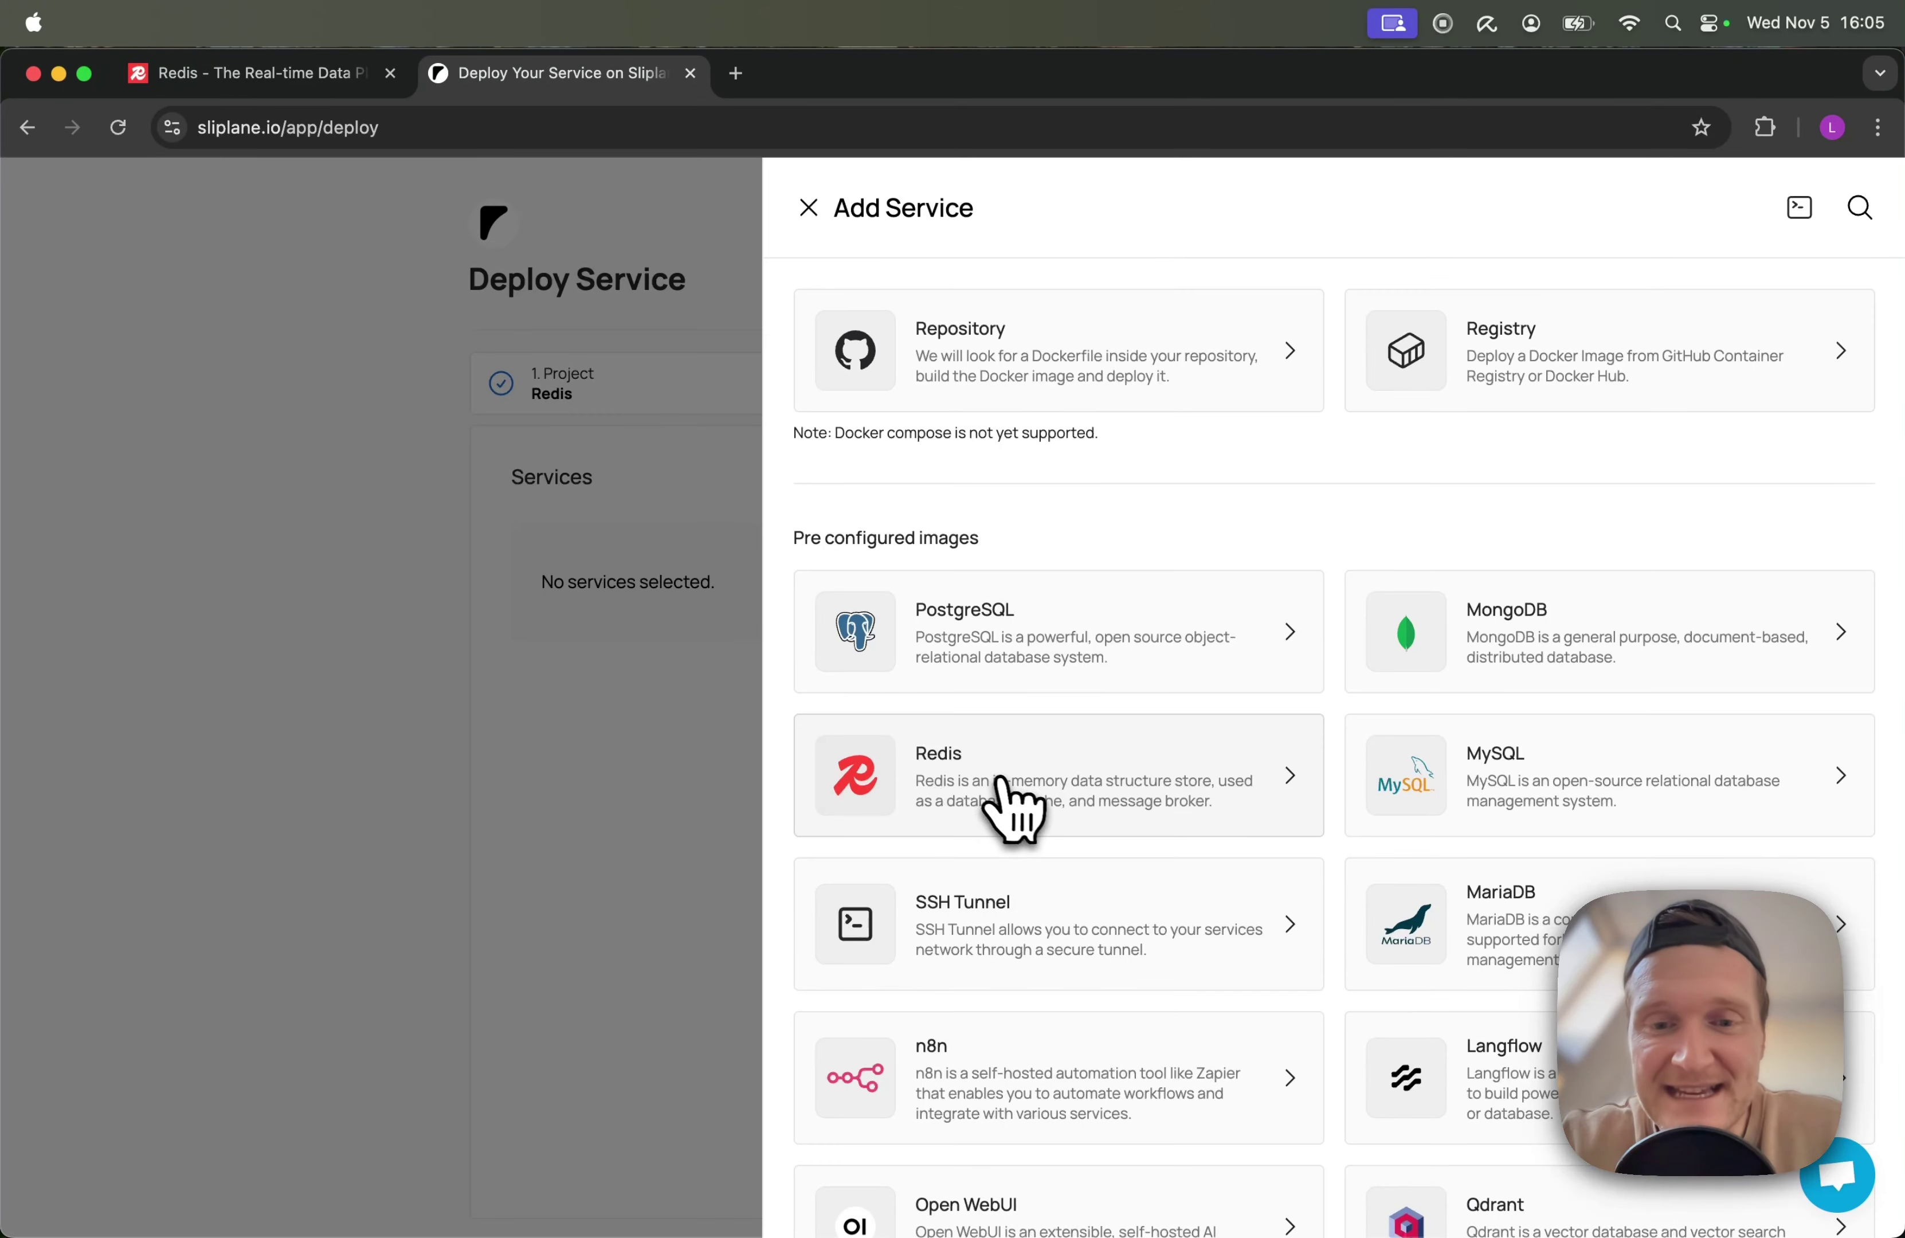
pyautogui.click(1014, 803)
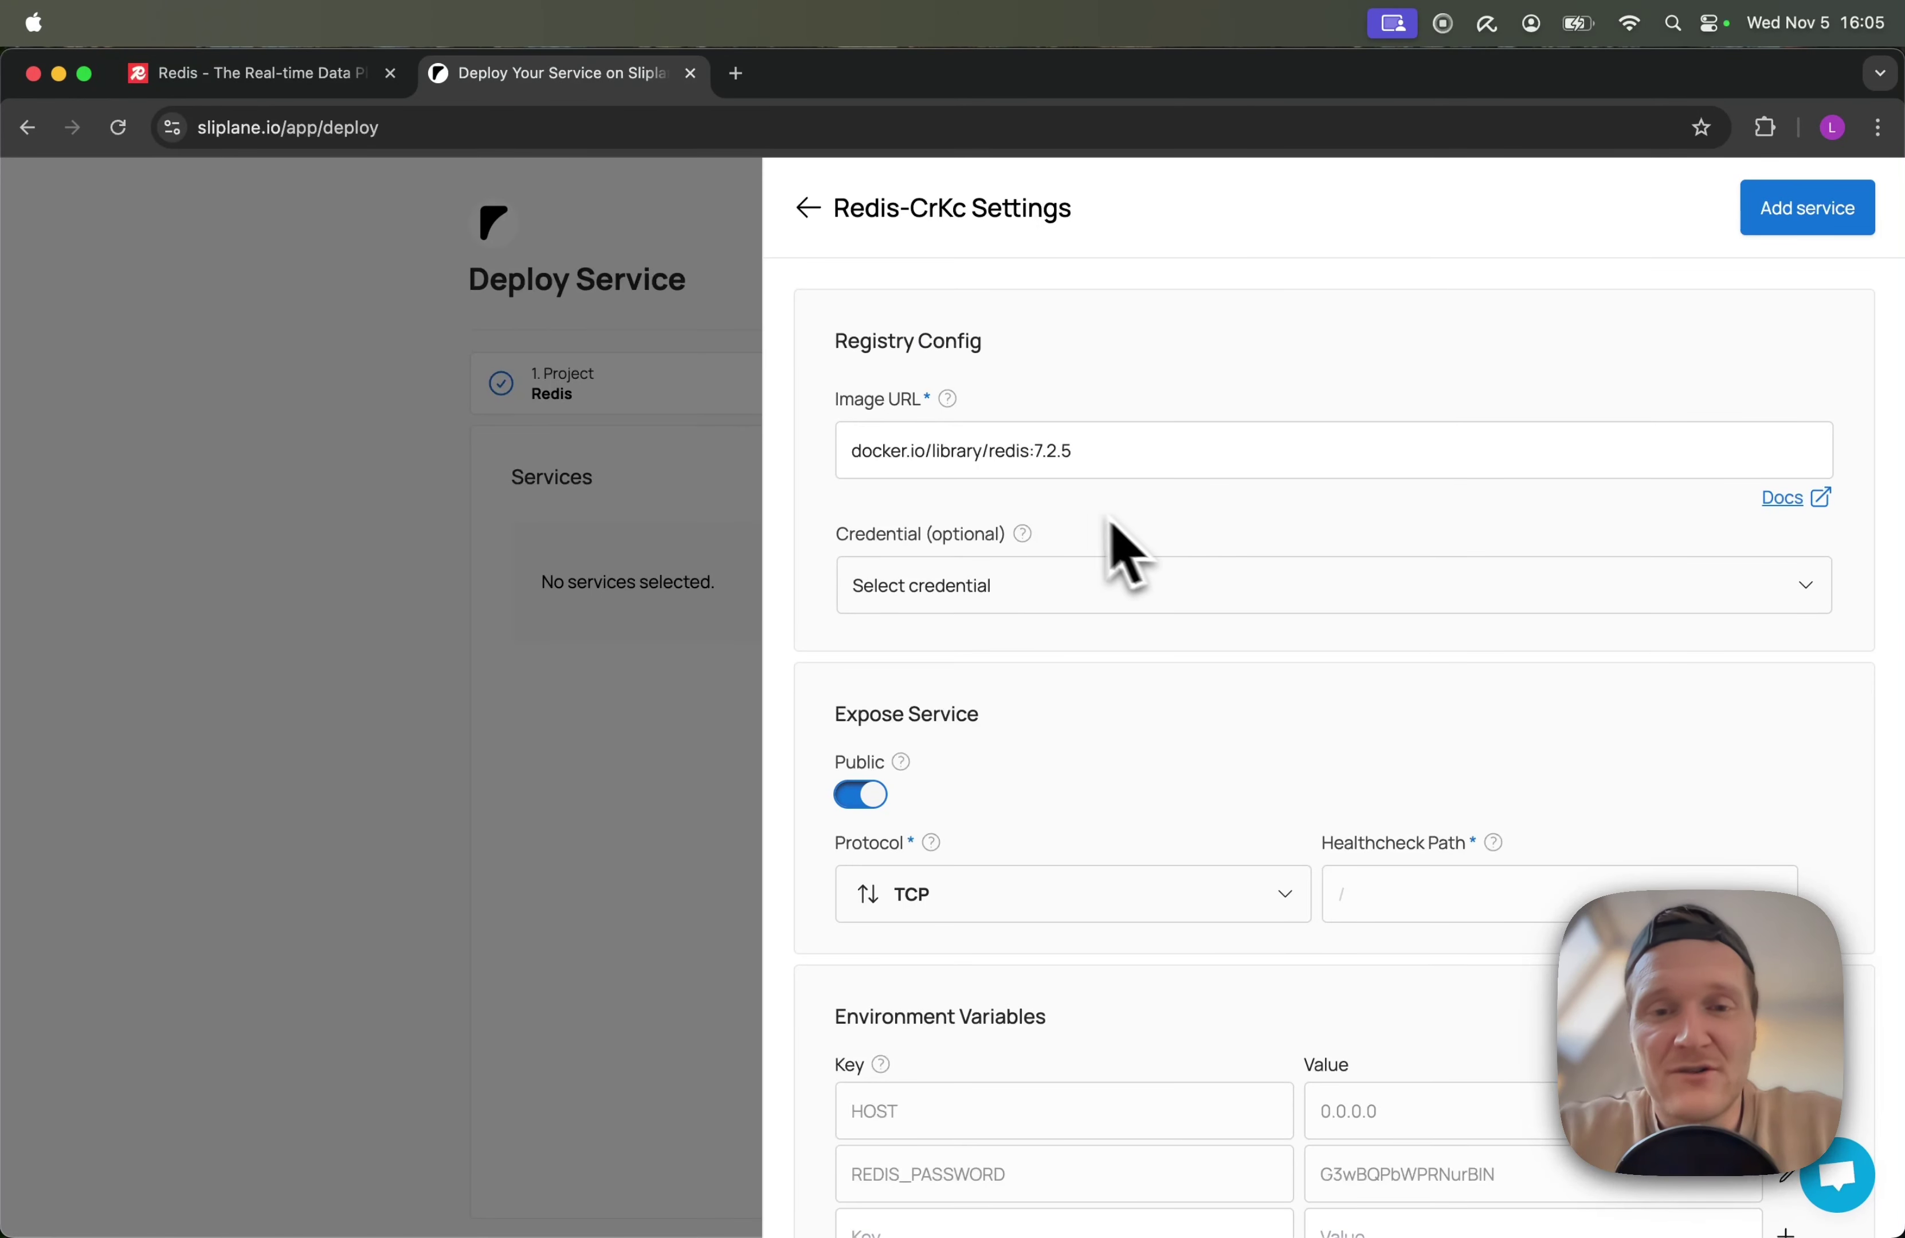
# Review the Redis service settings: image version tag, public exposure, environment variables, volume mount and service name
pyautogui.scroll(-5, 1346, 824)
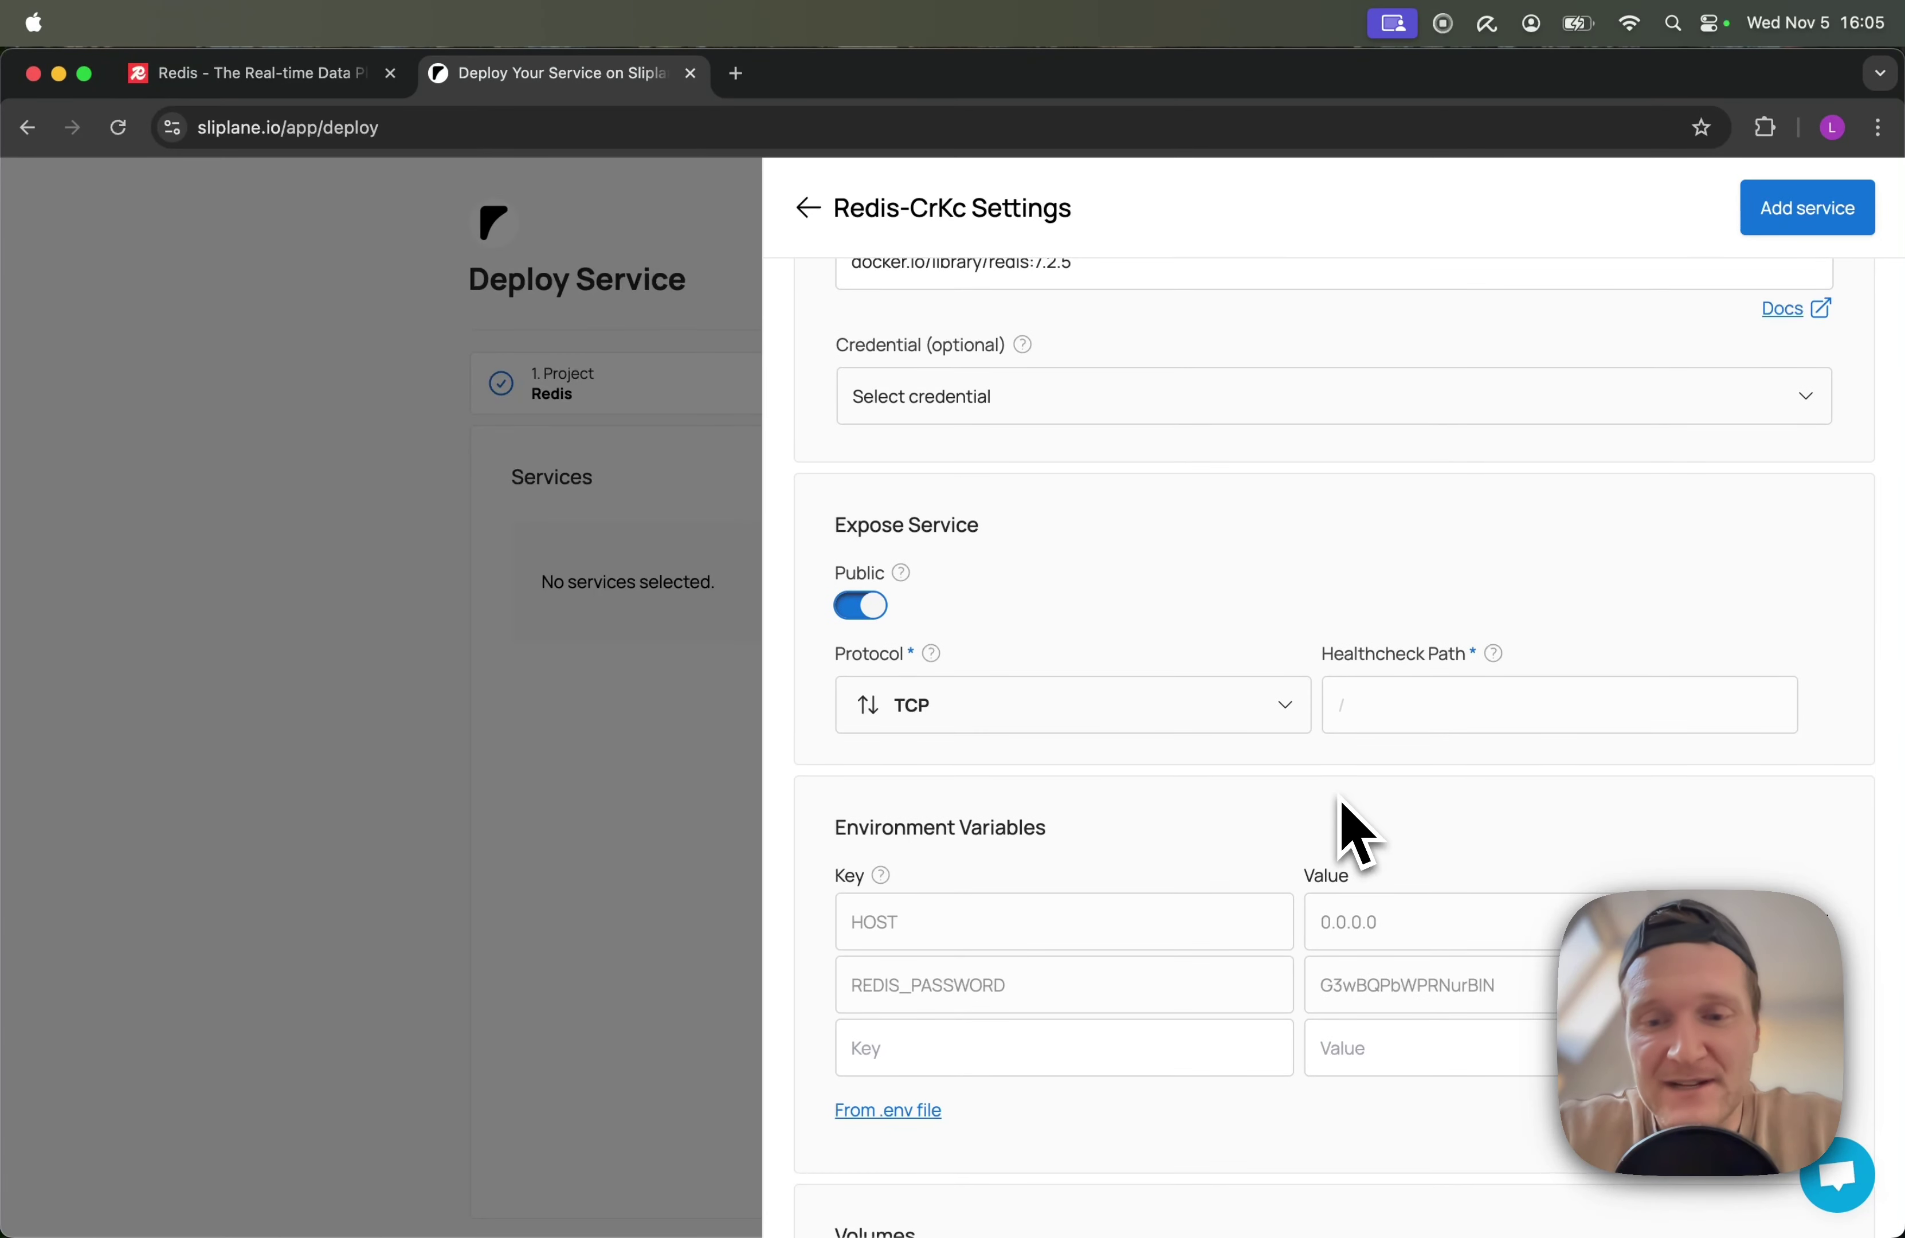
pyautogui.scroll(5, 1394, 992)
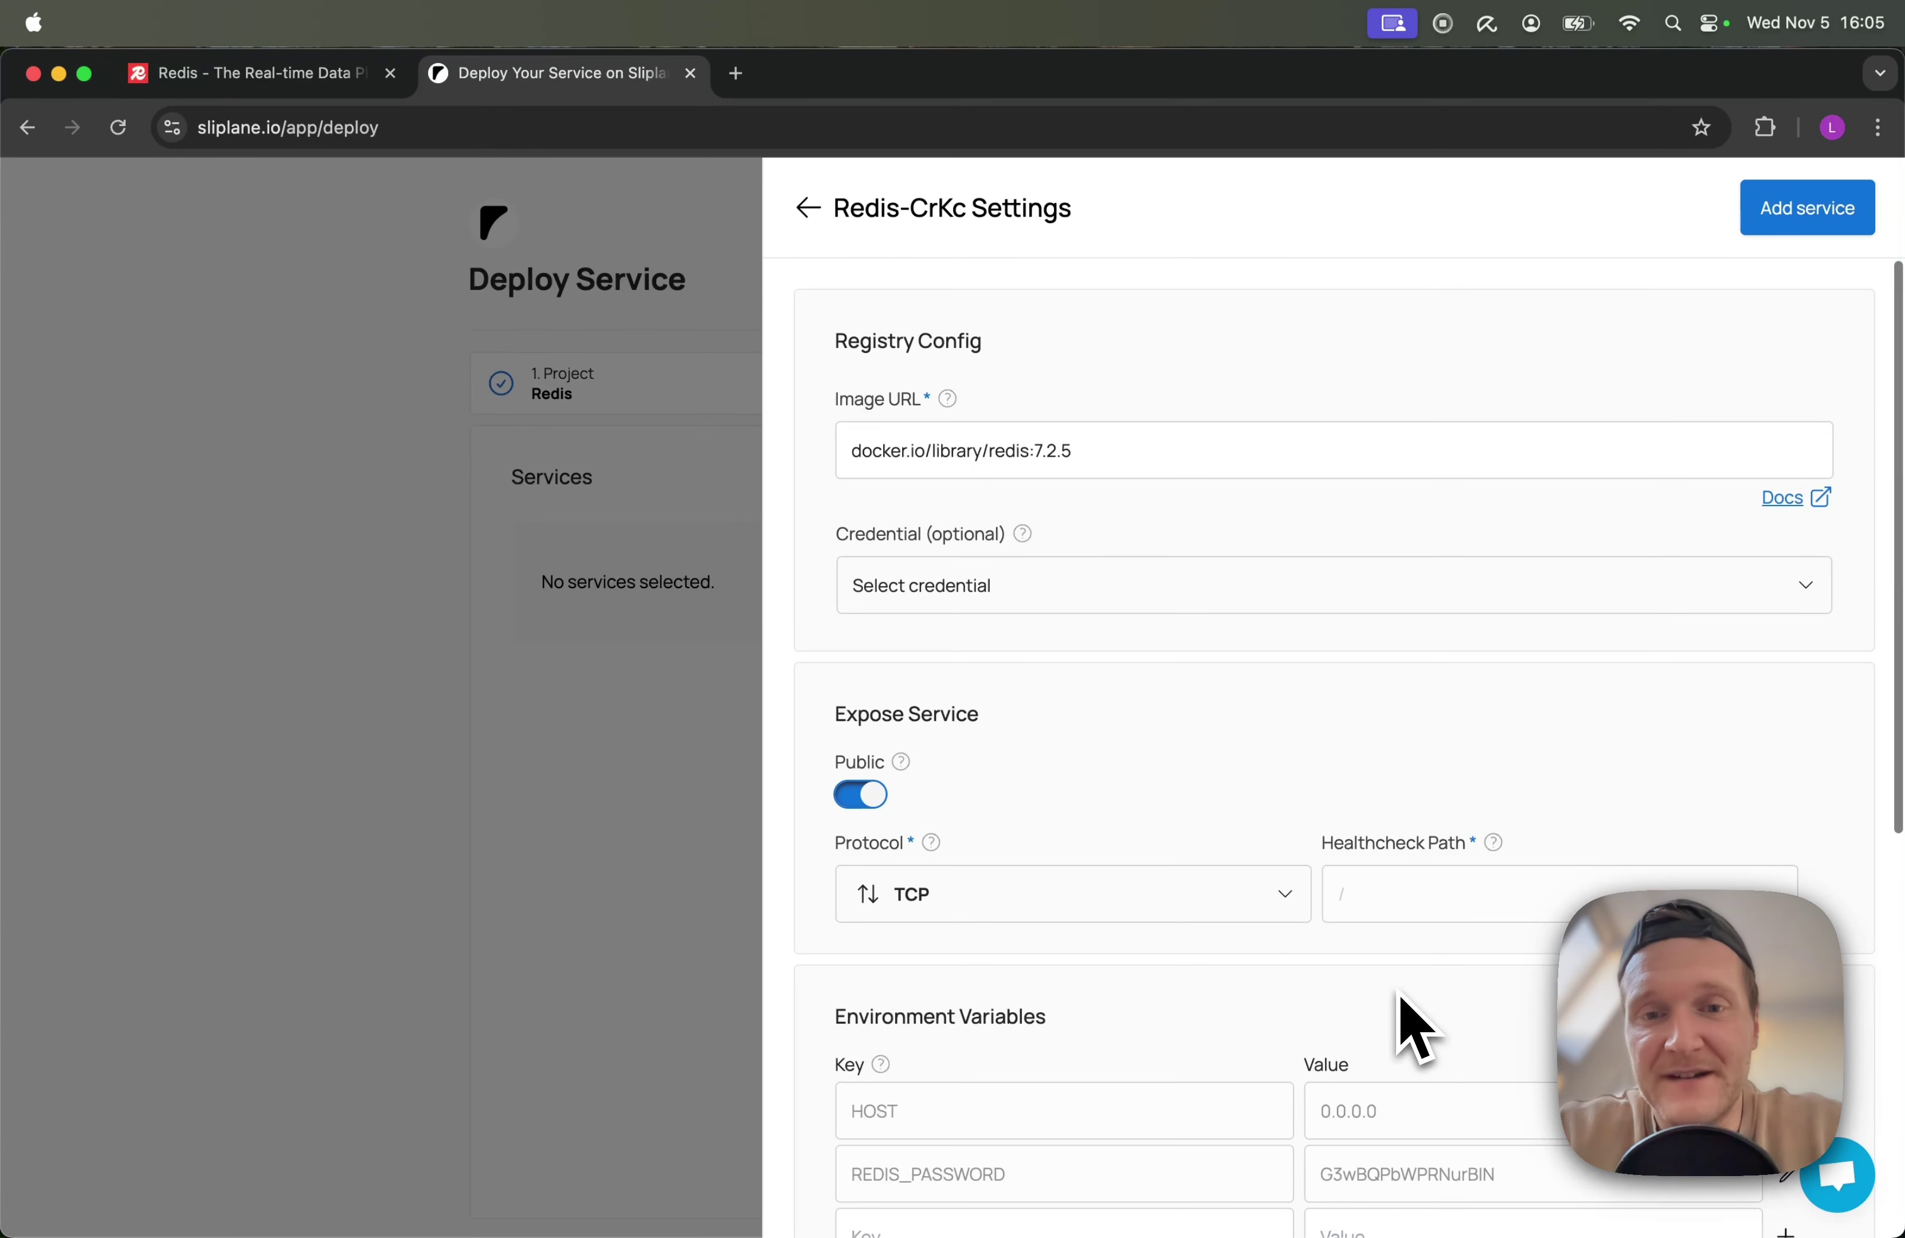
pyautogui.moveTo(1034, 455); pyautogui.dragTo(1109, 532)
pyautogui.click(1114, 533)
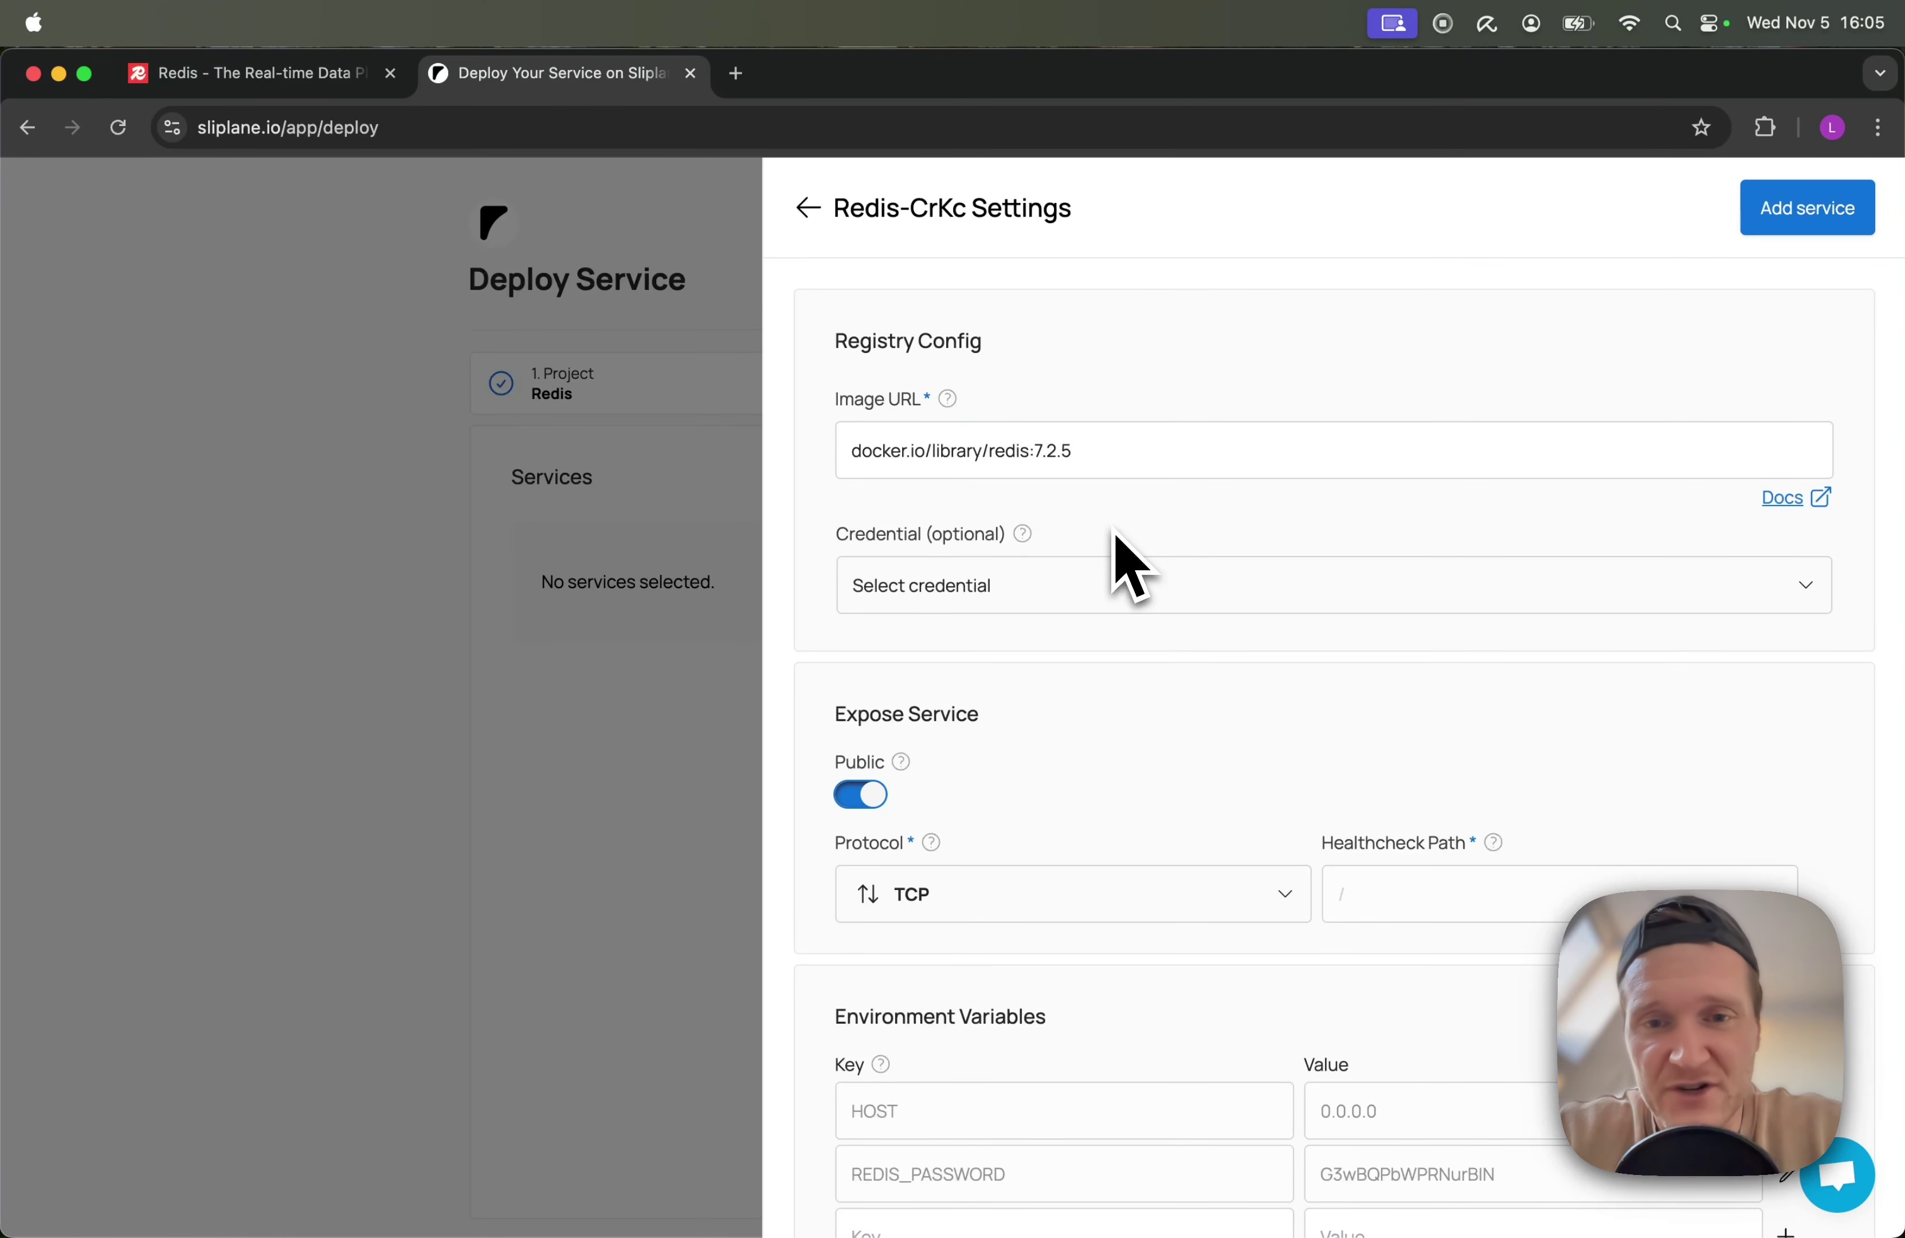
pyautogui.moveTo(1034, 450); pyautogui.dragTo(1130, 450)
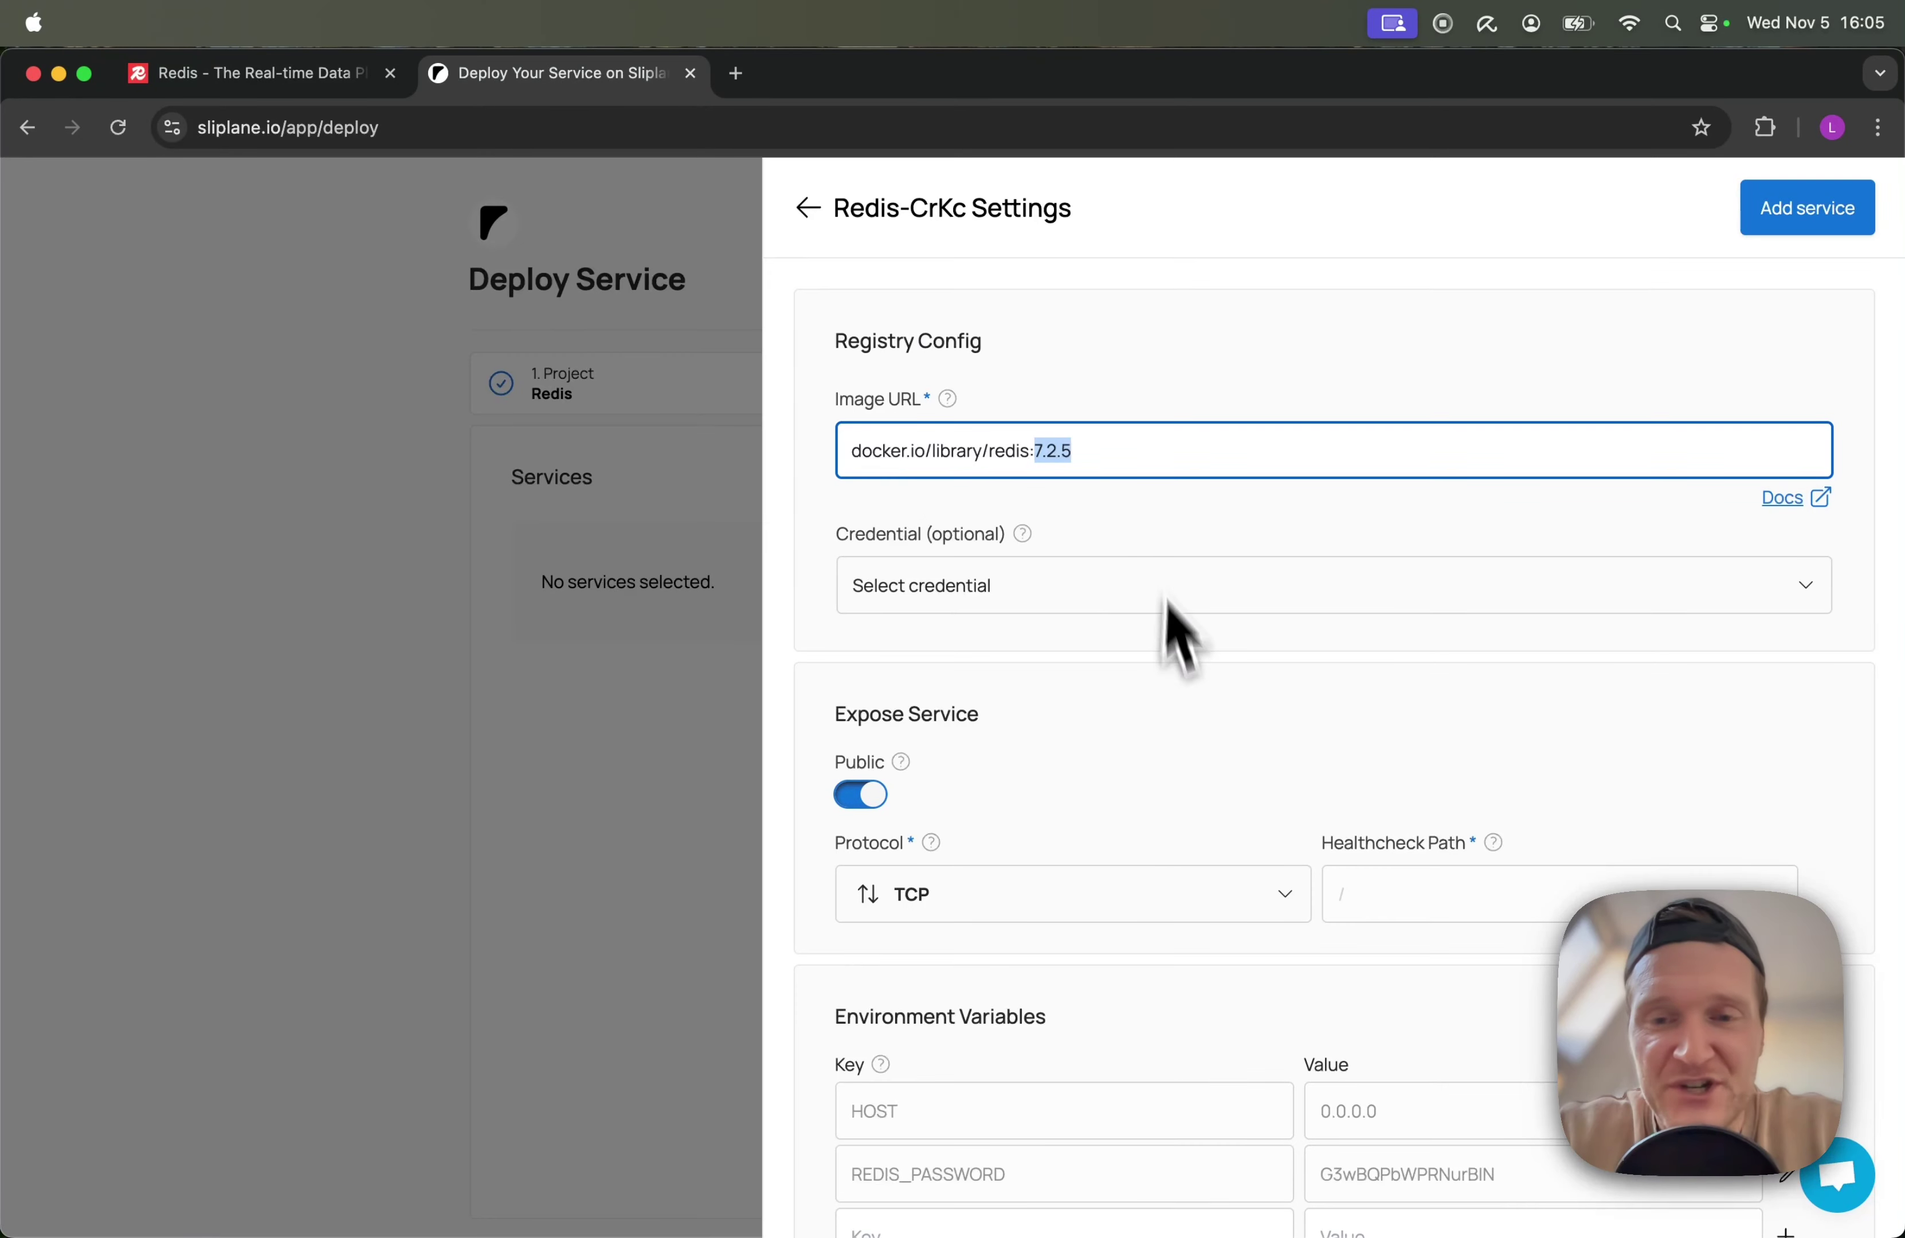
pyautogui.click(1178, 701)
pyautogui.scroll(-5, 1180, 707)
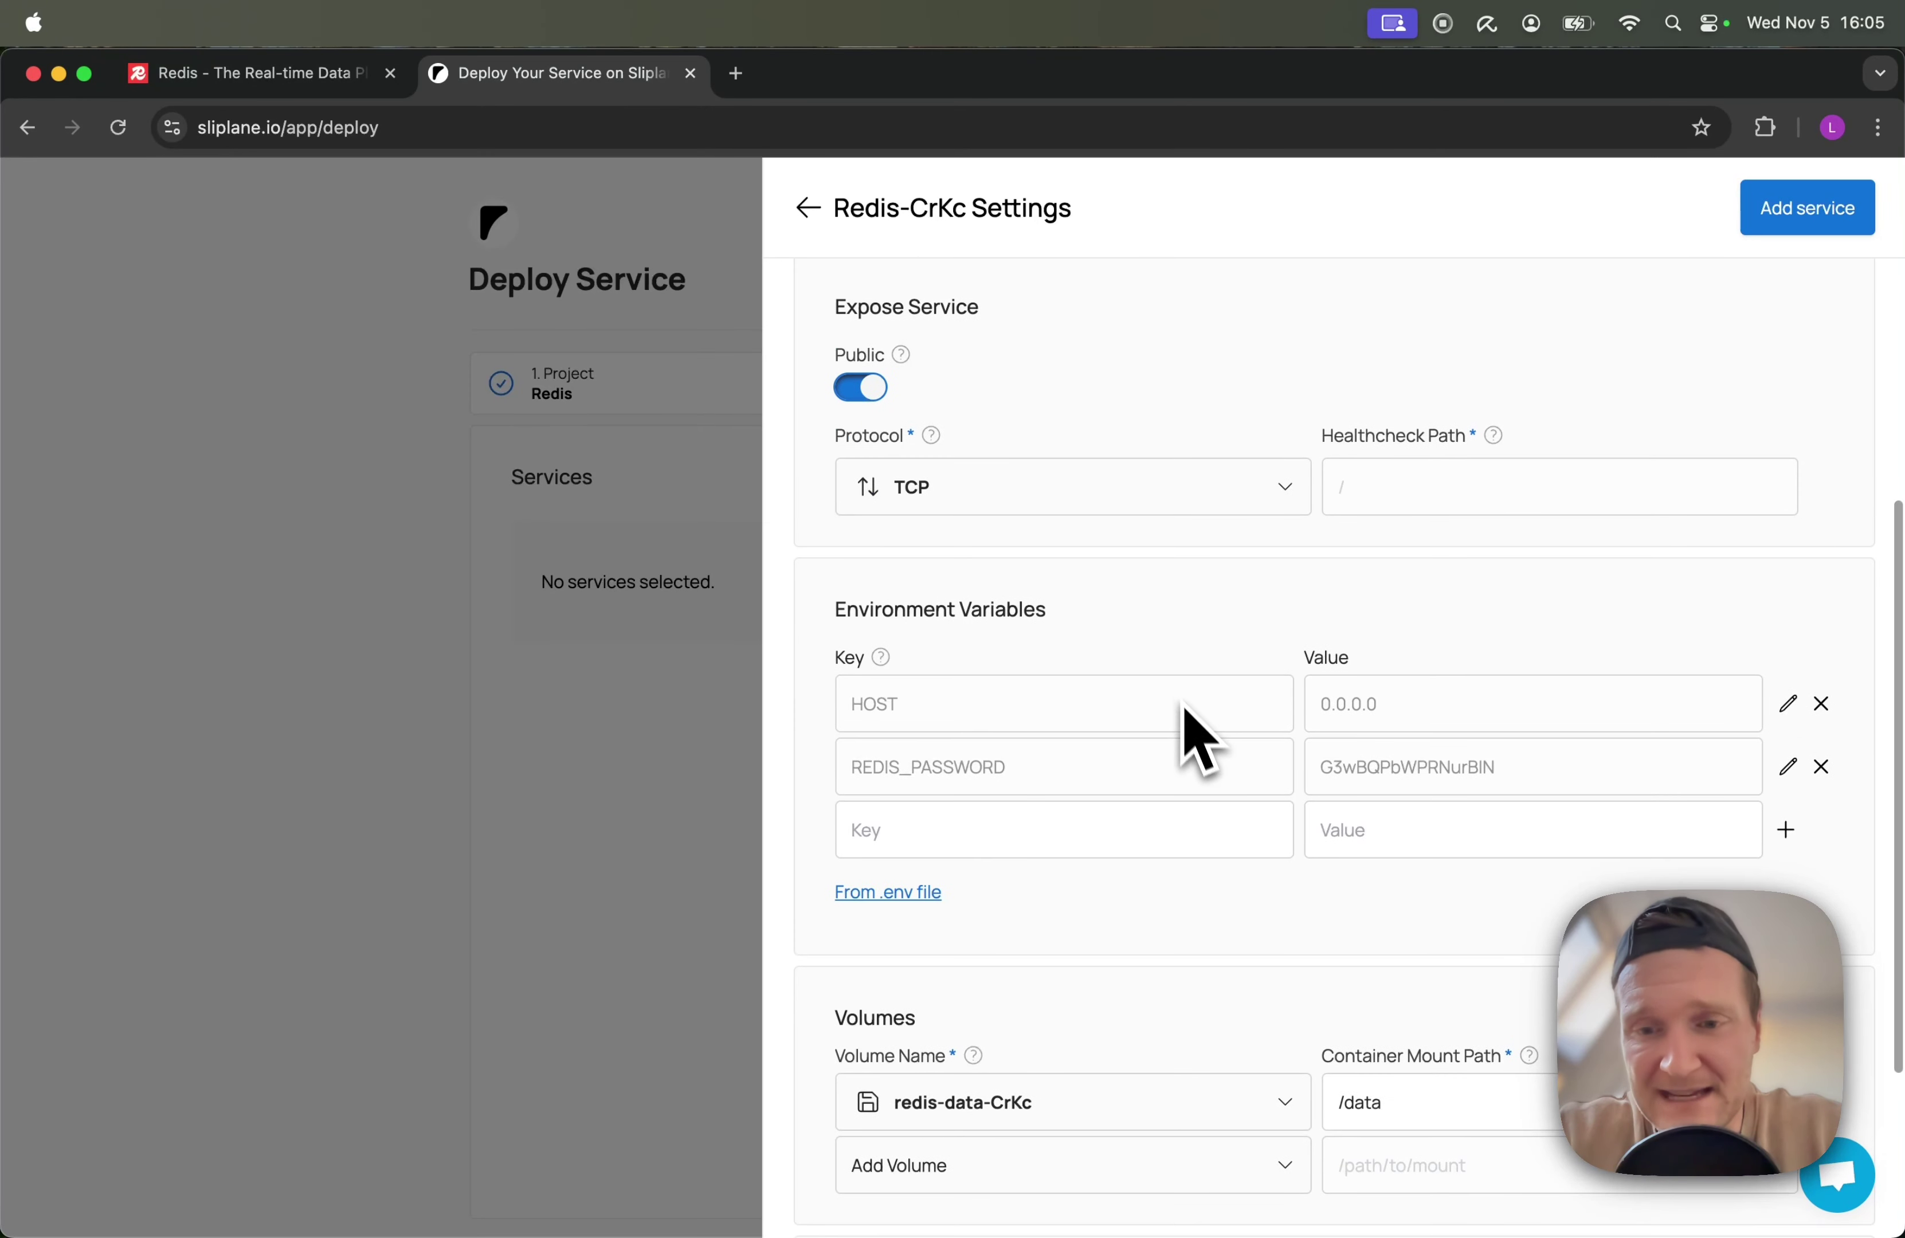
pyautogui.scroll(-3, 1189, 884)
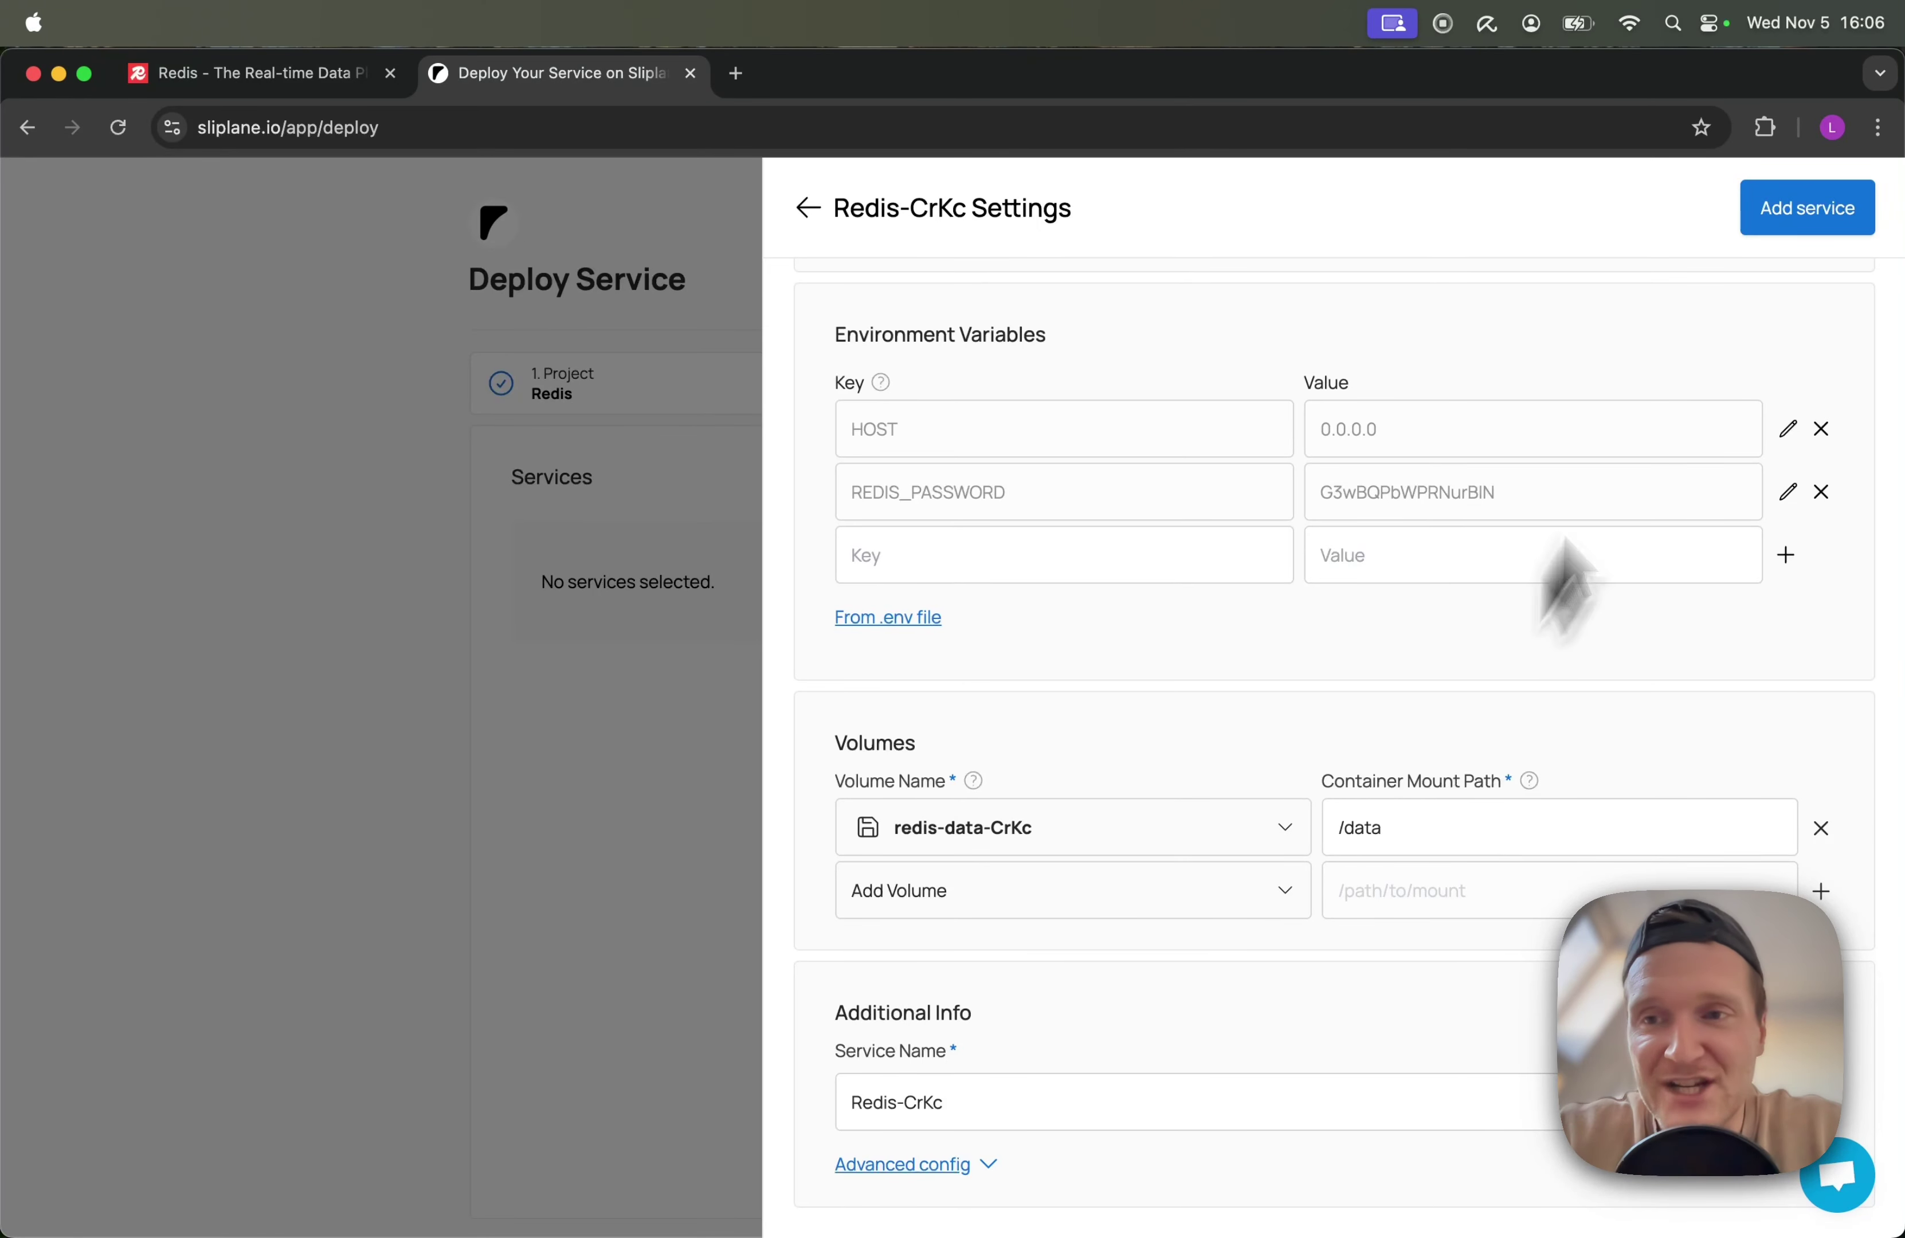
# Add the configured Redis service and deploy it with public access turned off so it is not exposed
pyautogui.click(1780, 221)
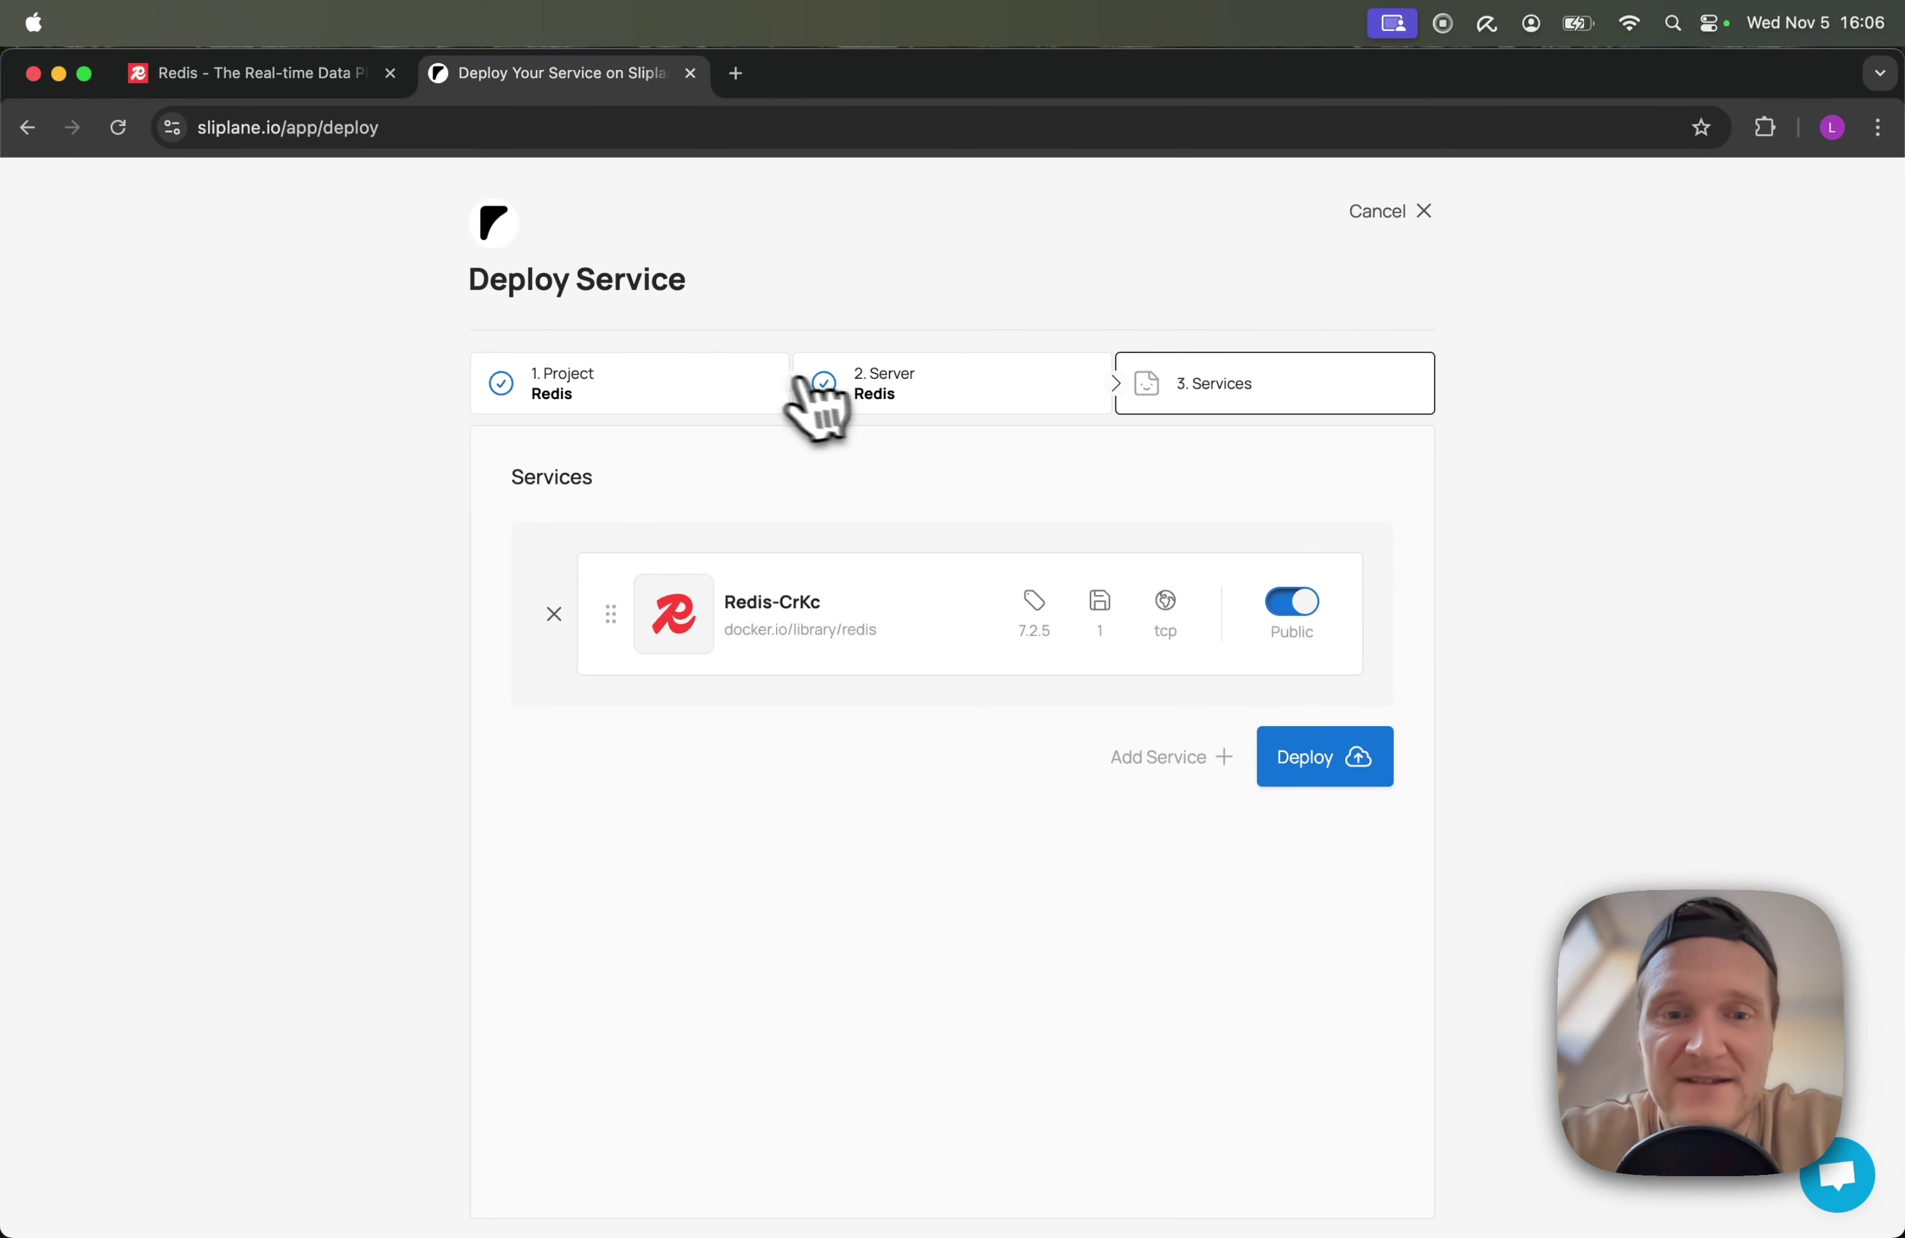
pyautogui.click(1310, 609)
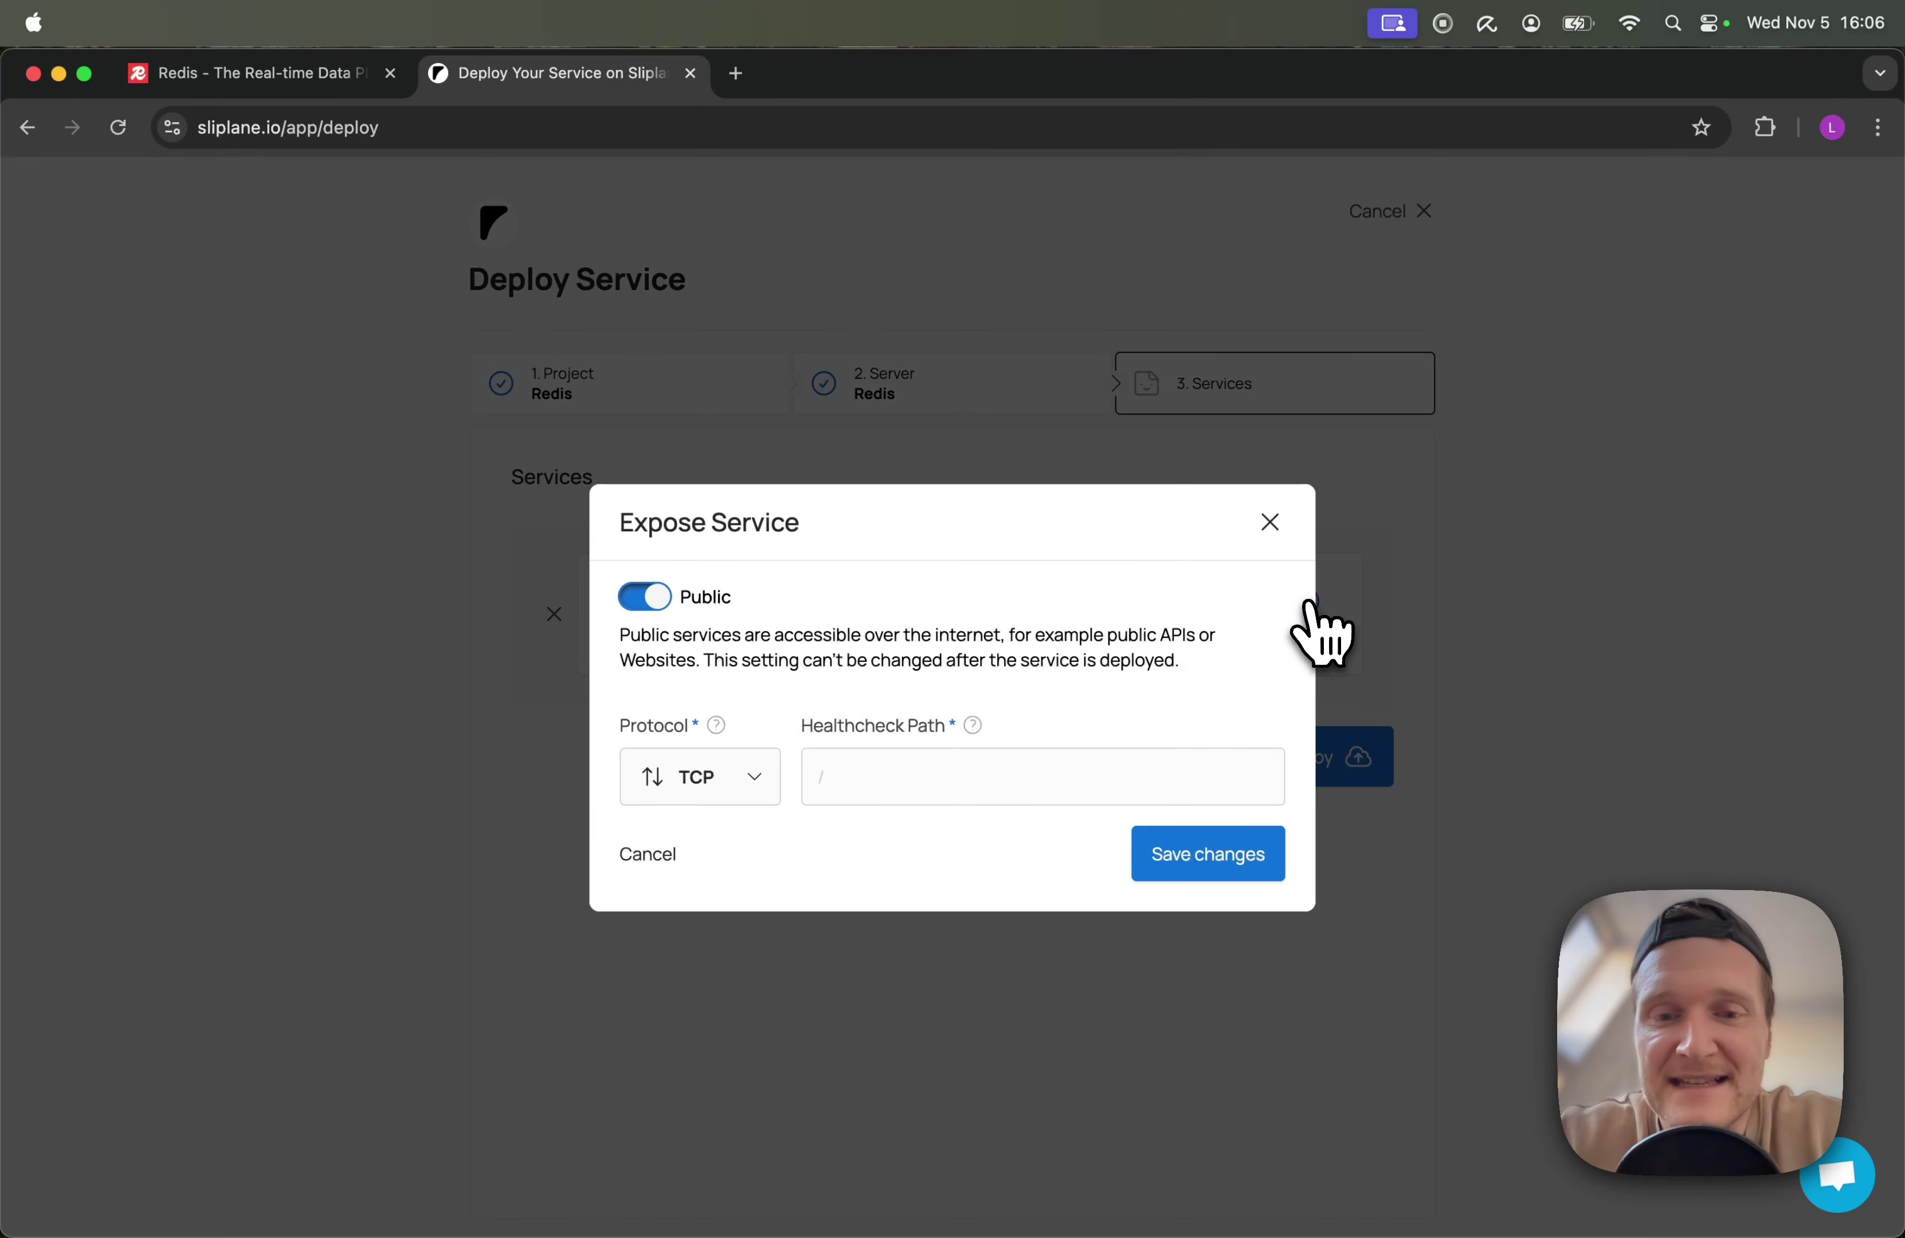
pyautogui.click(643, 597)
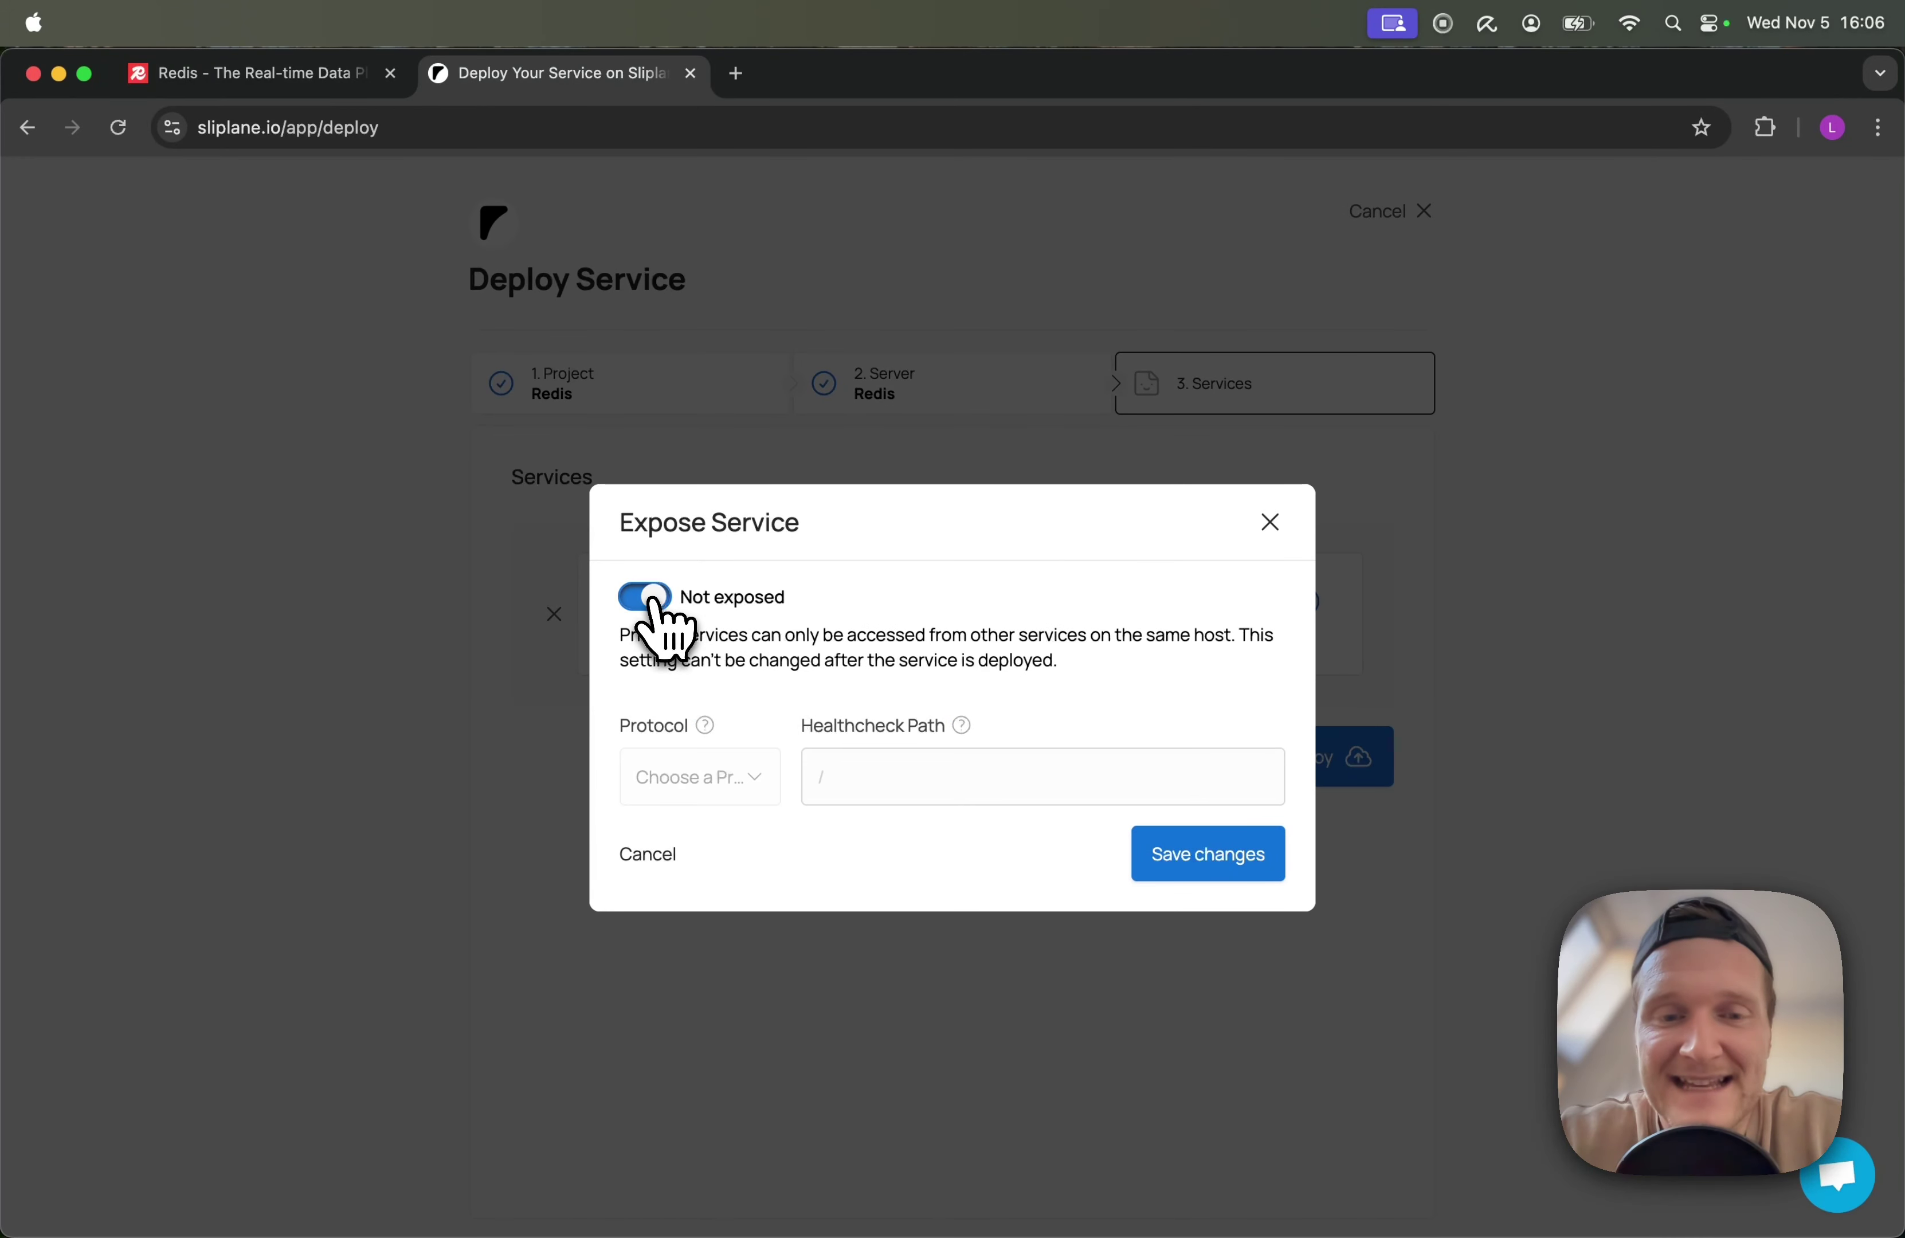
pyautogui.click(1190, 872)
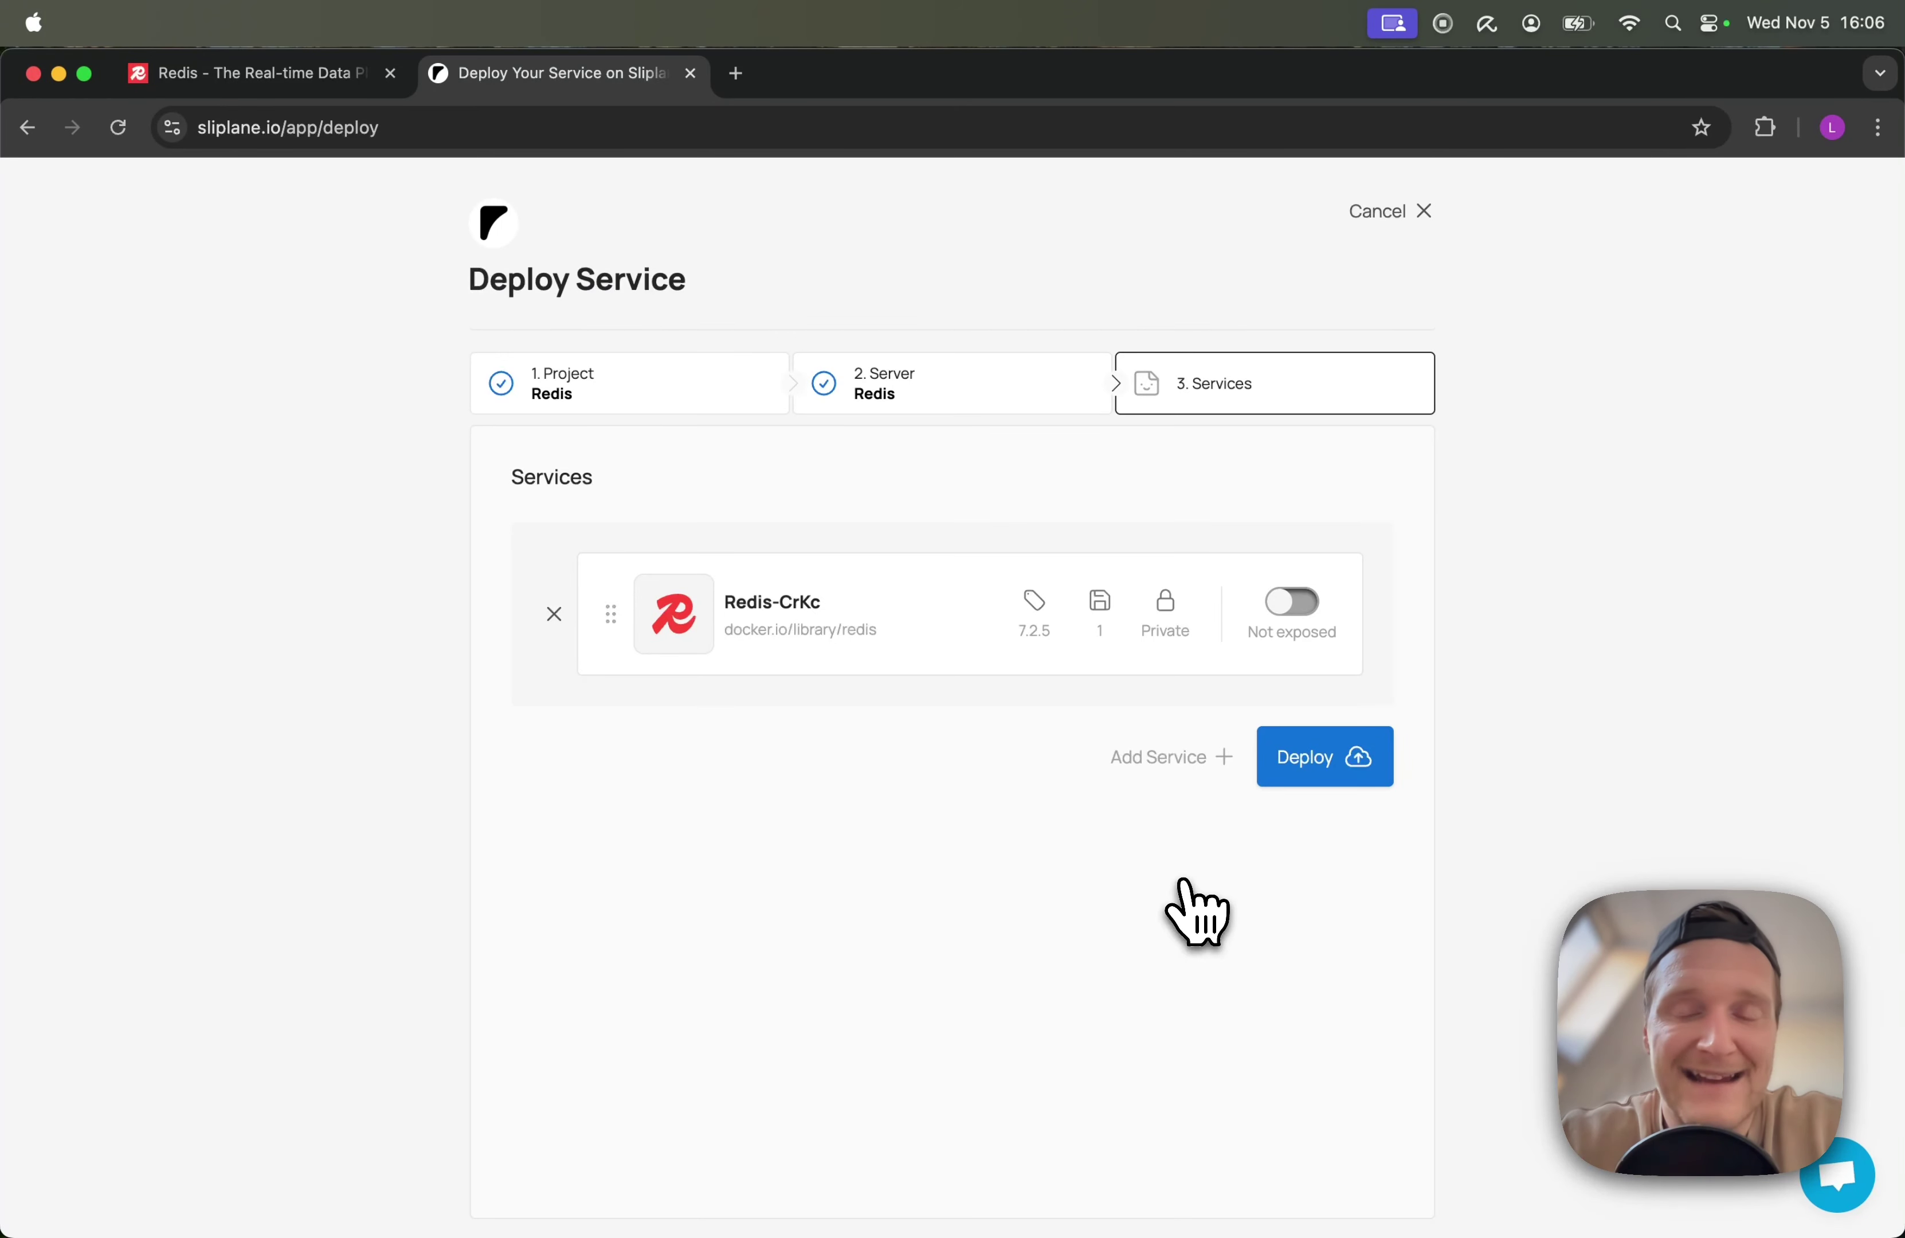
pyautogui.click(1326, 768)
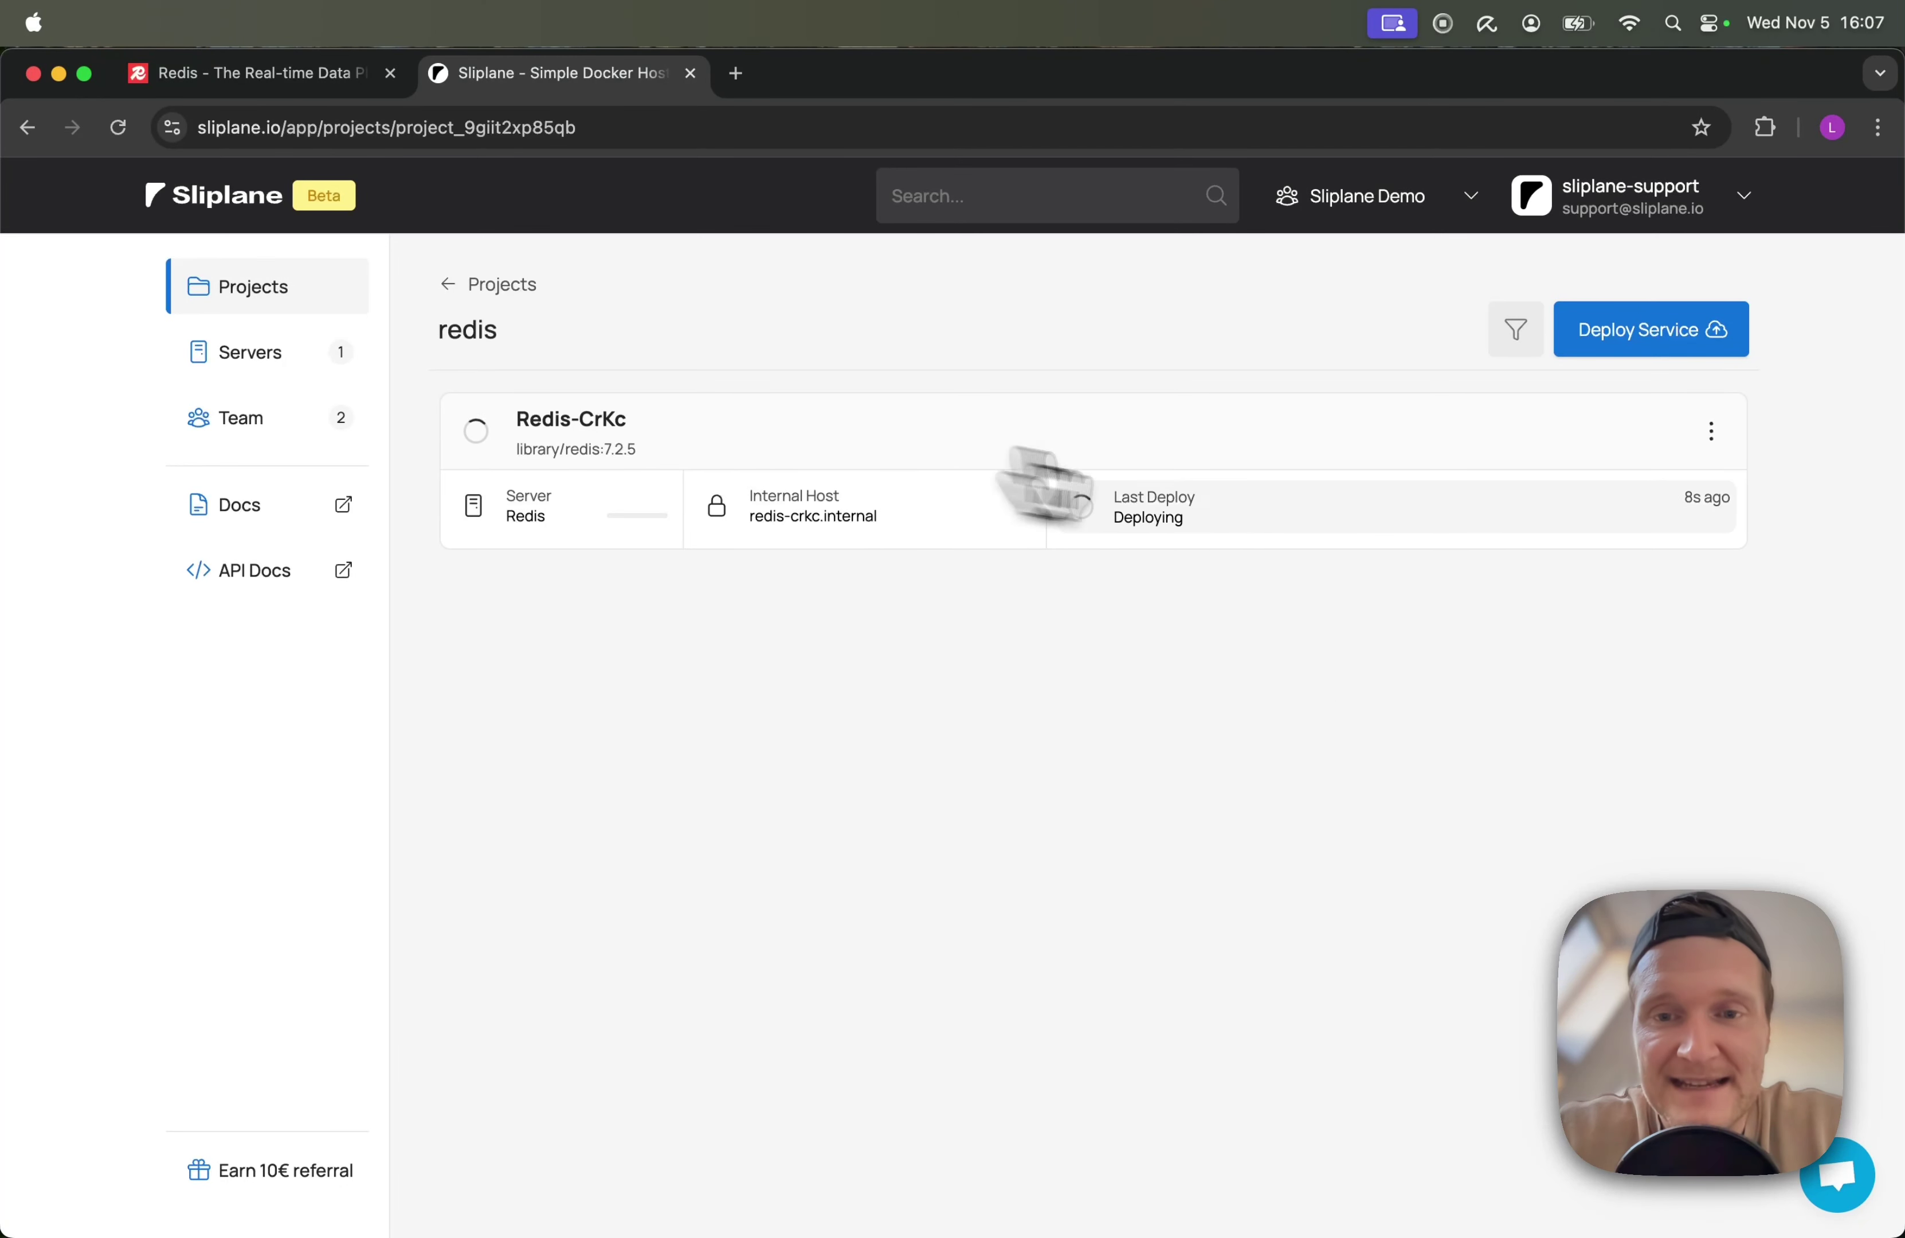
# Open the deployed Redis service and examine its image version tag, CMD override and environment variables
pyautogui.click(603, 422)
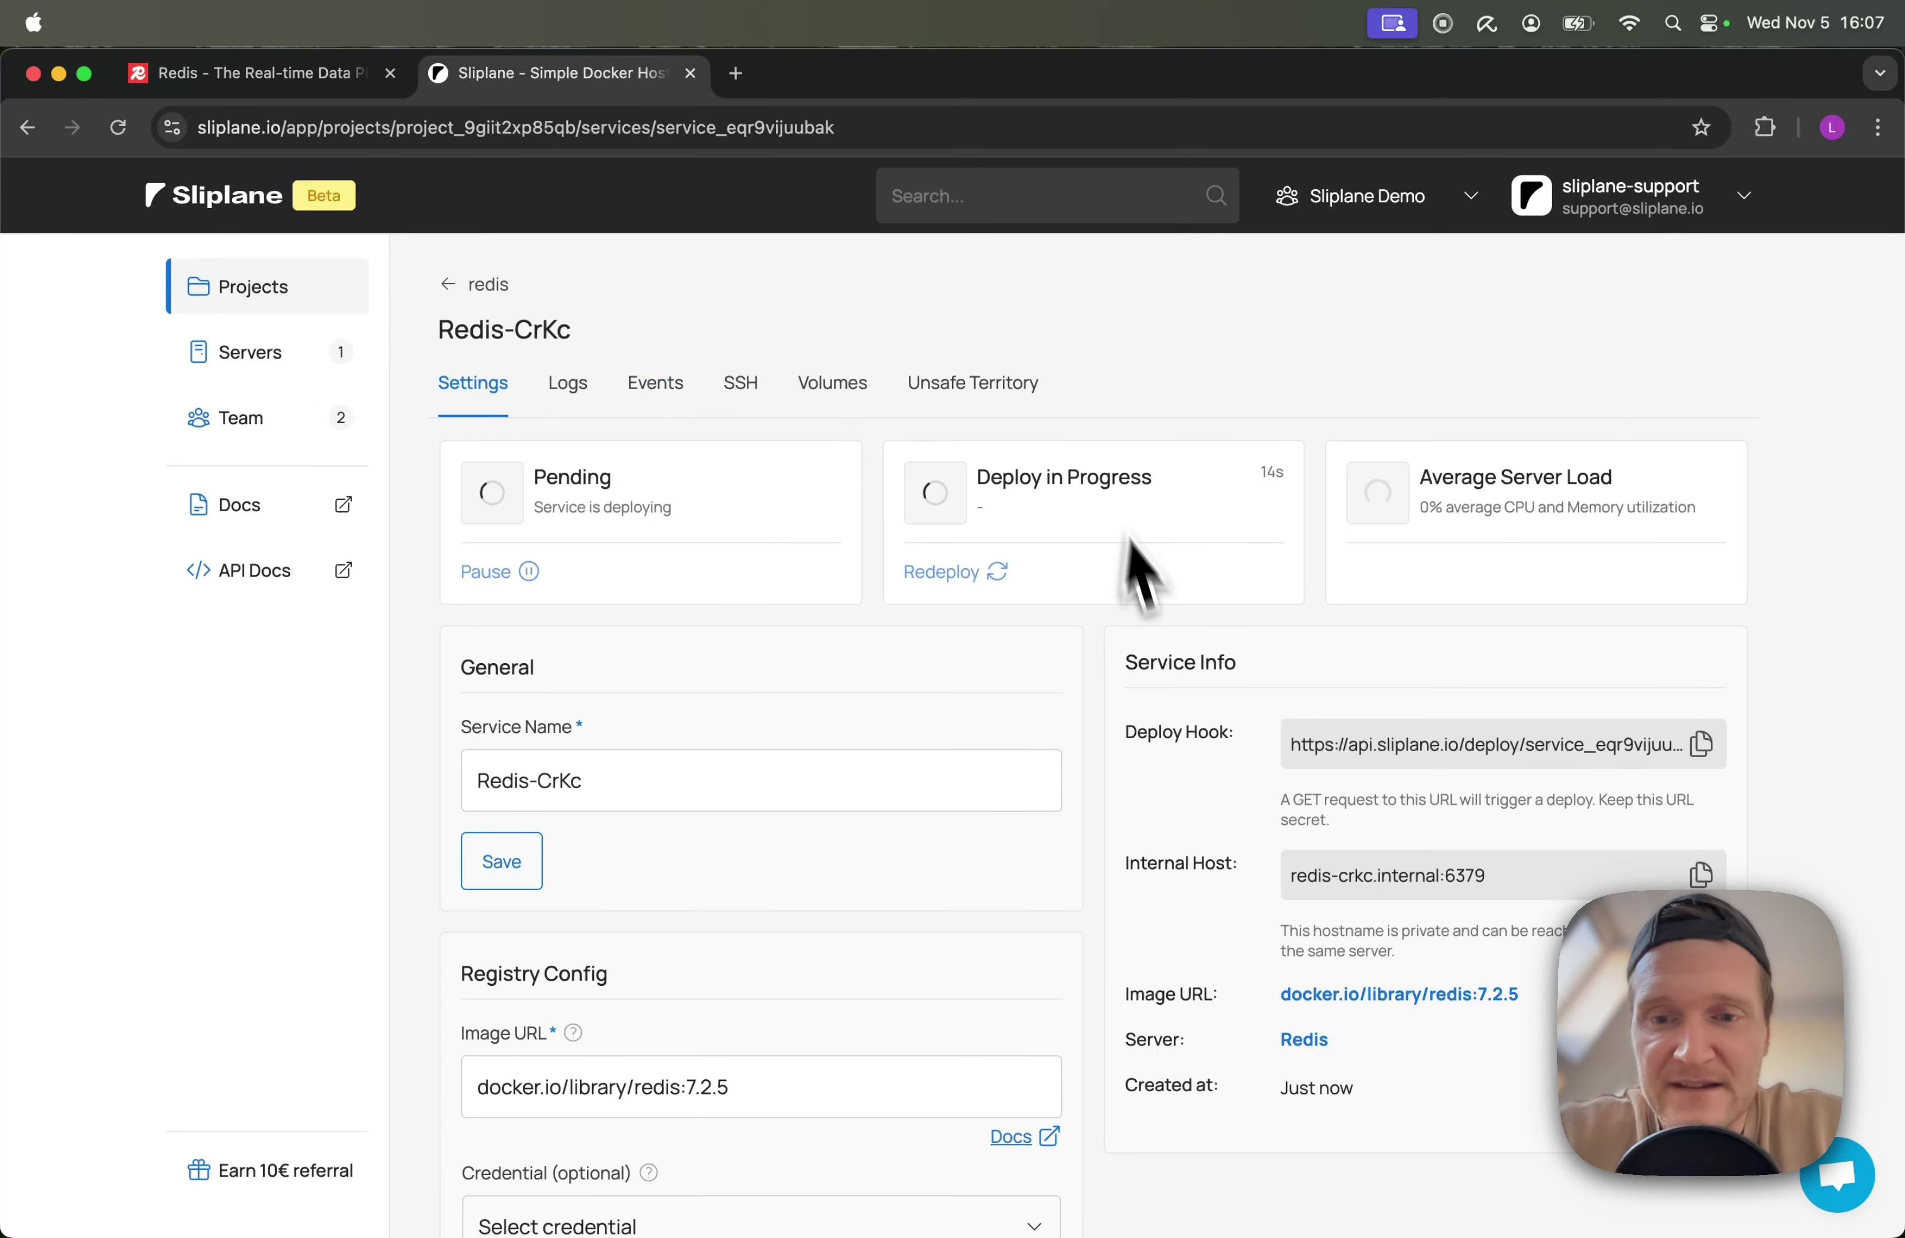
pyautogui.scroll(-5, 1108, 727)
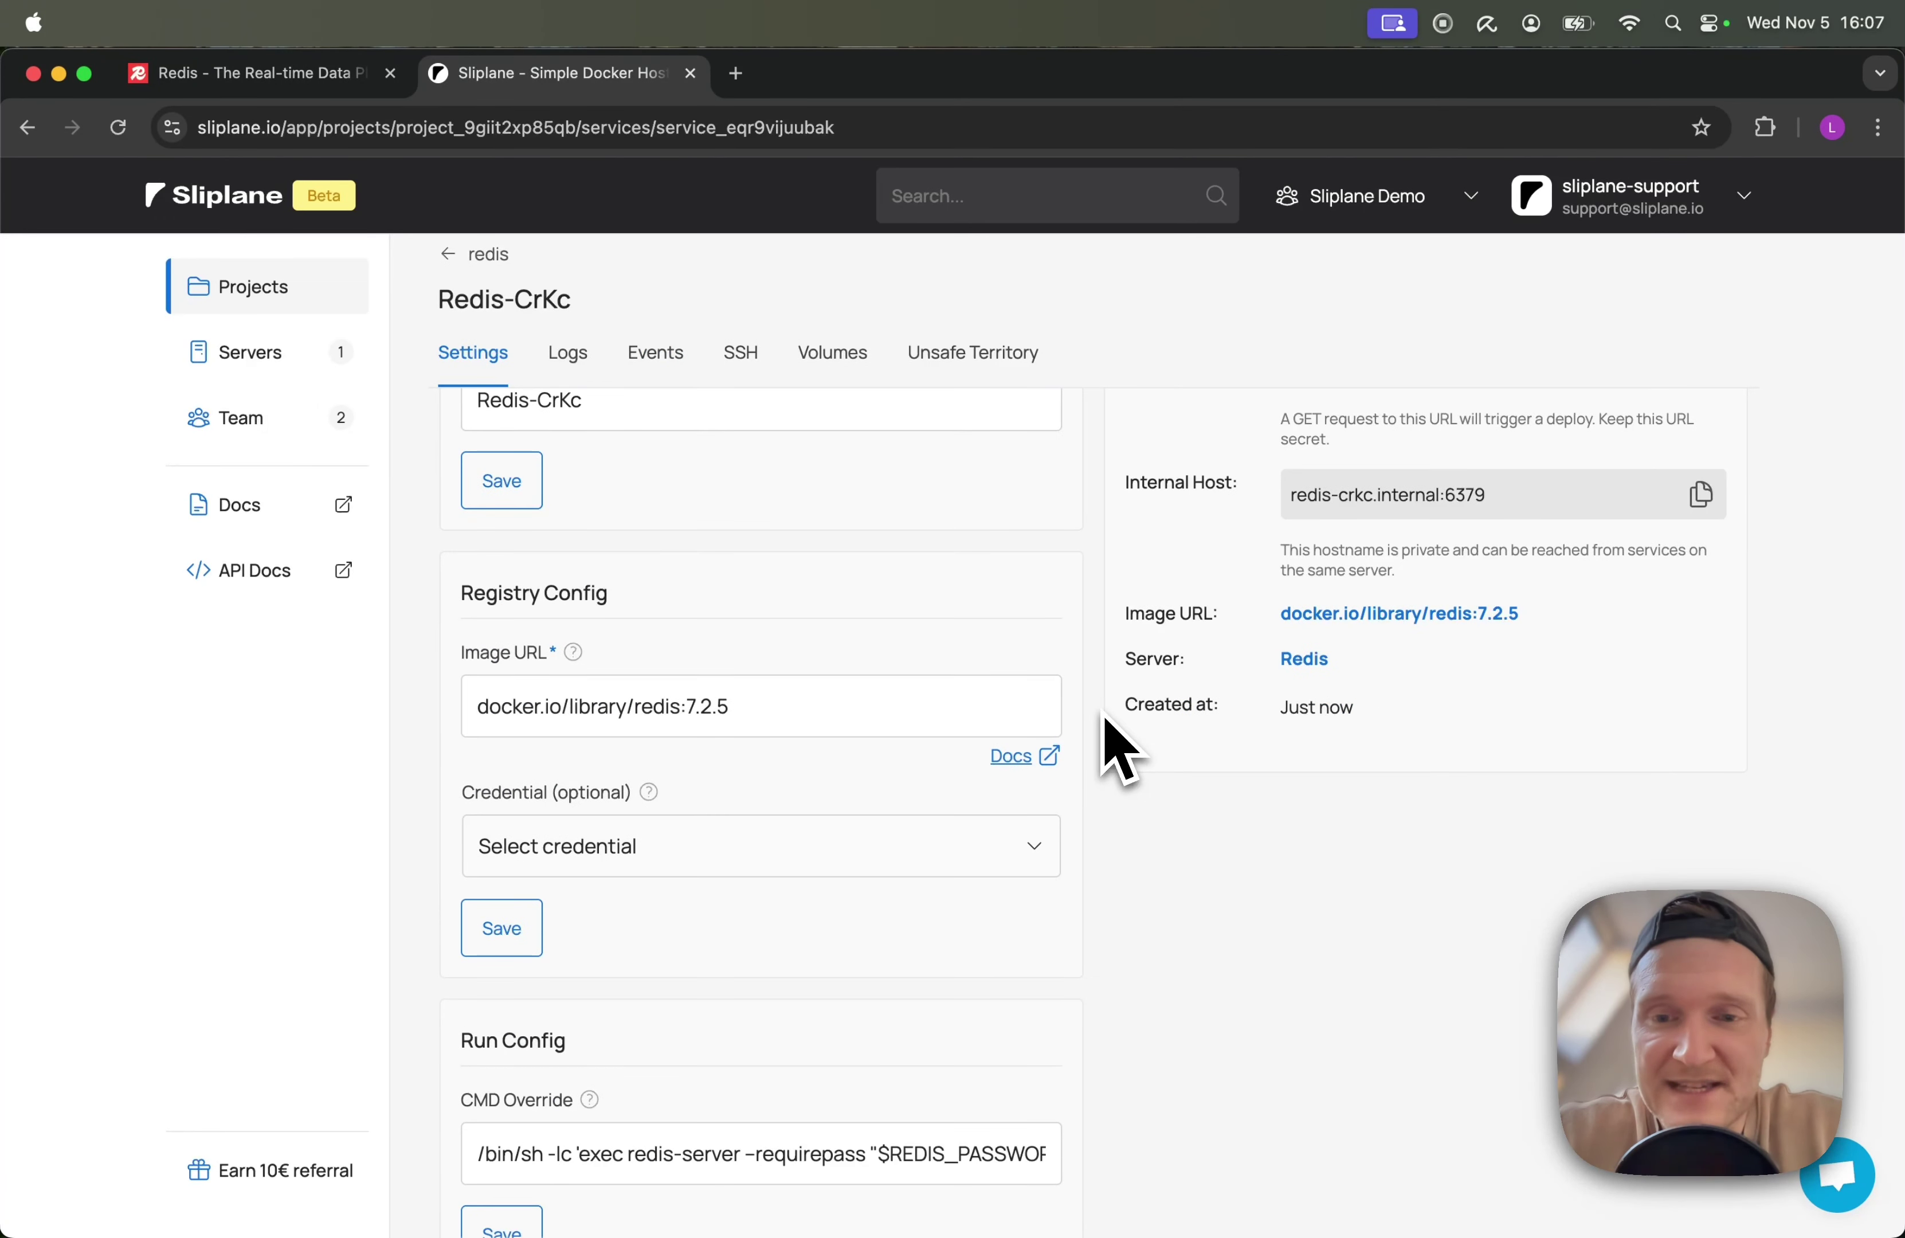
pyautogui.moveTo(685, 707); pyautogui.dragTo(761, 709)
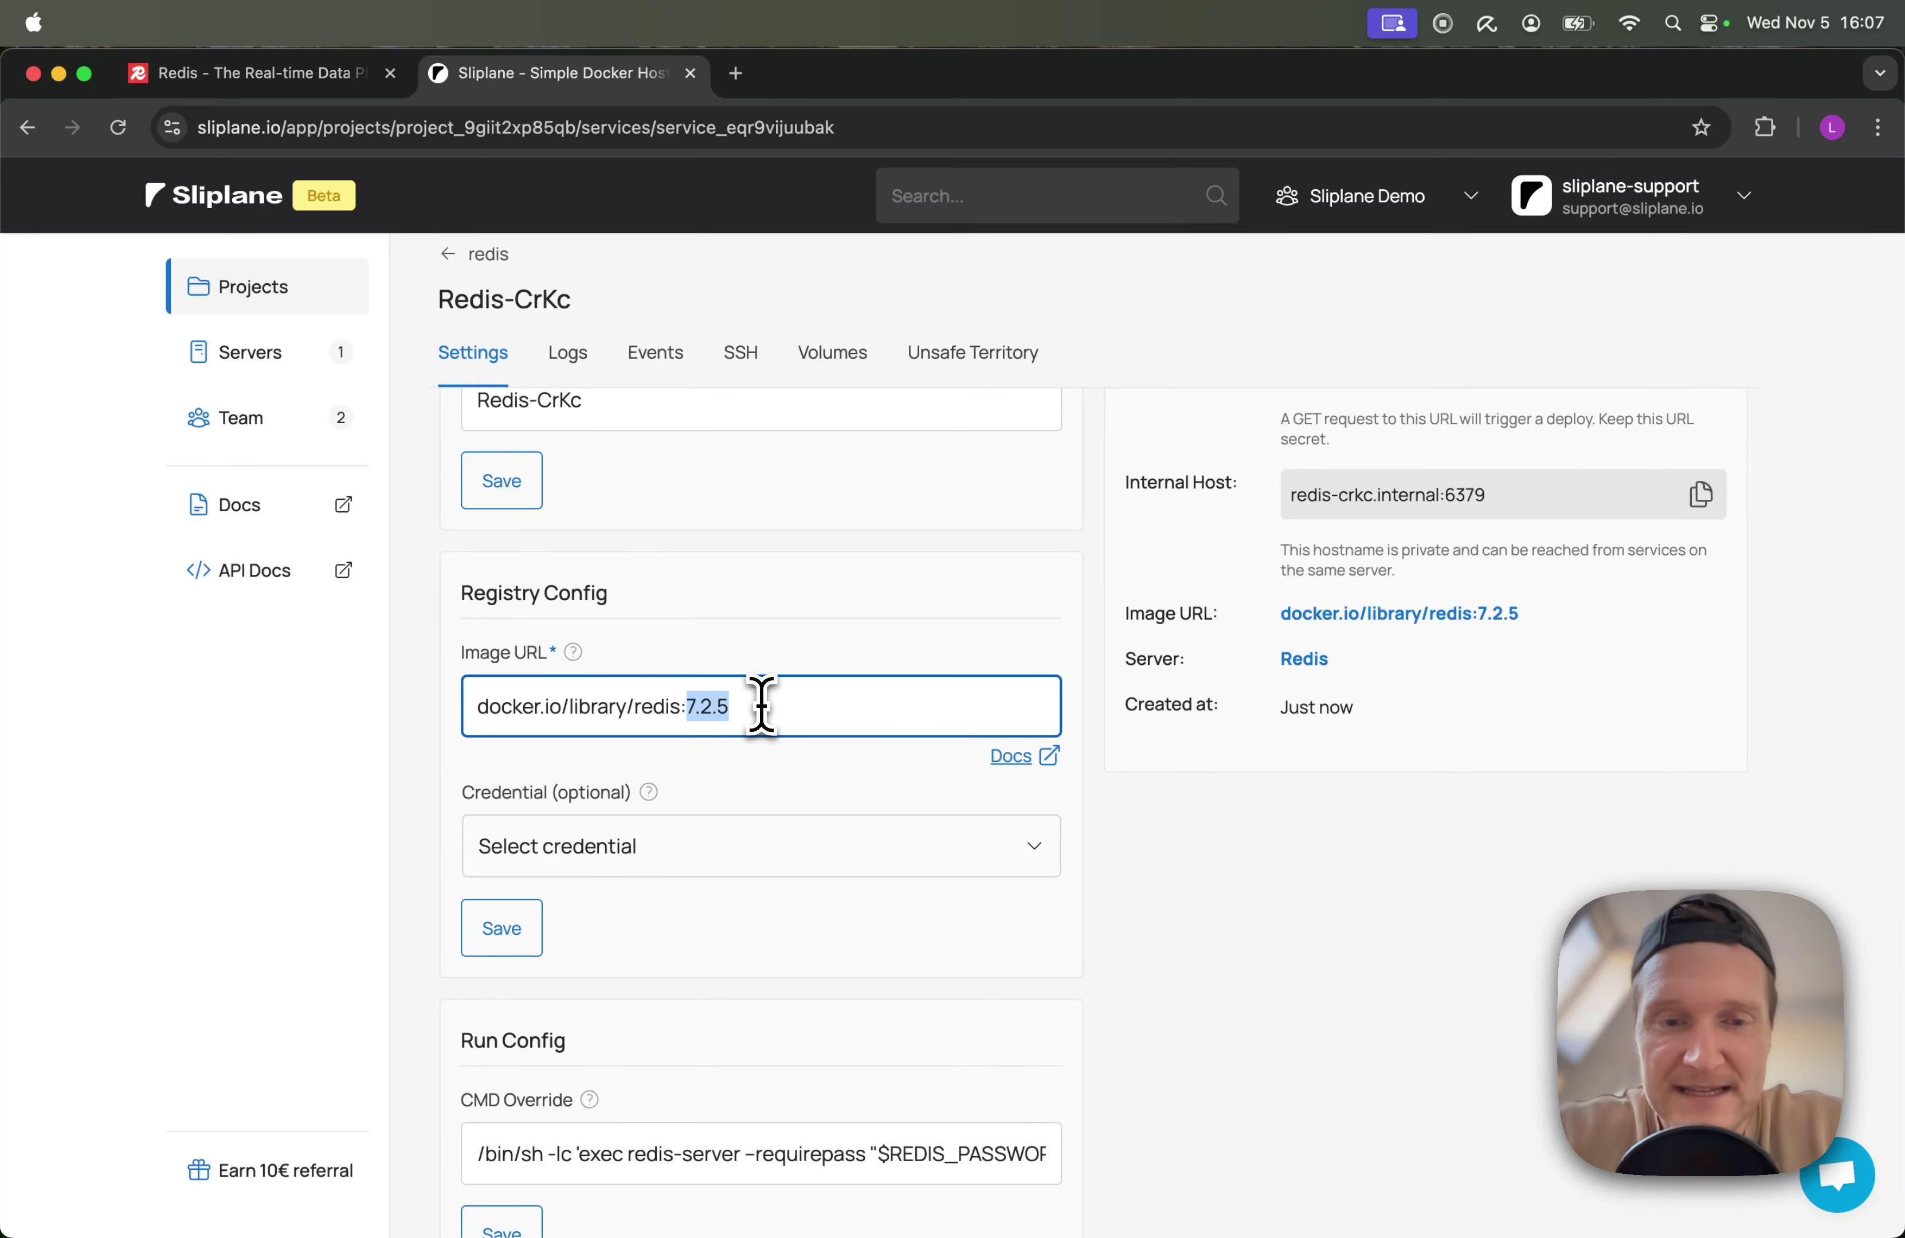
pyautogui.click(1129, 894)
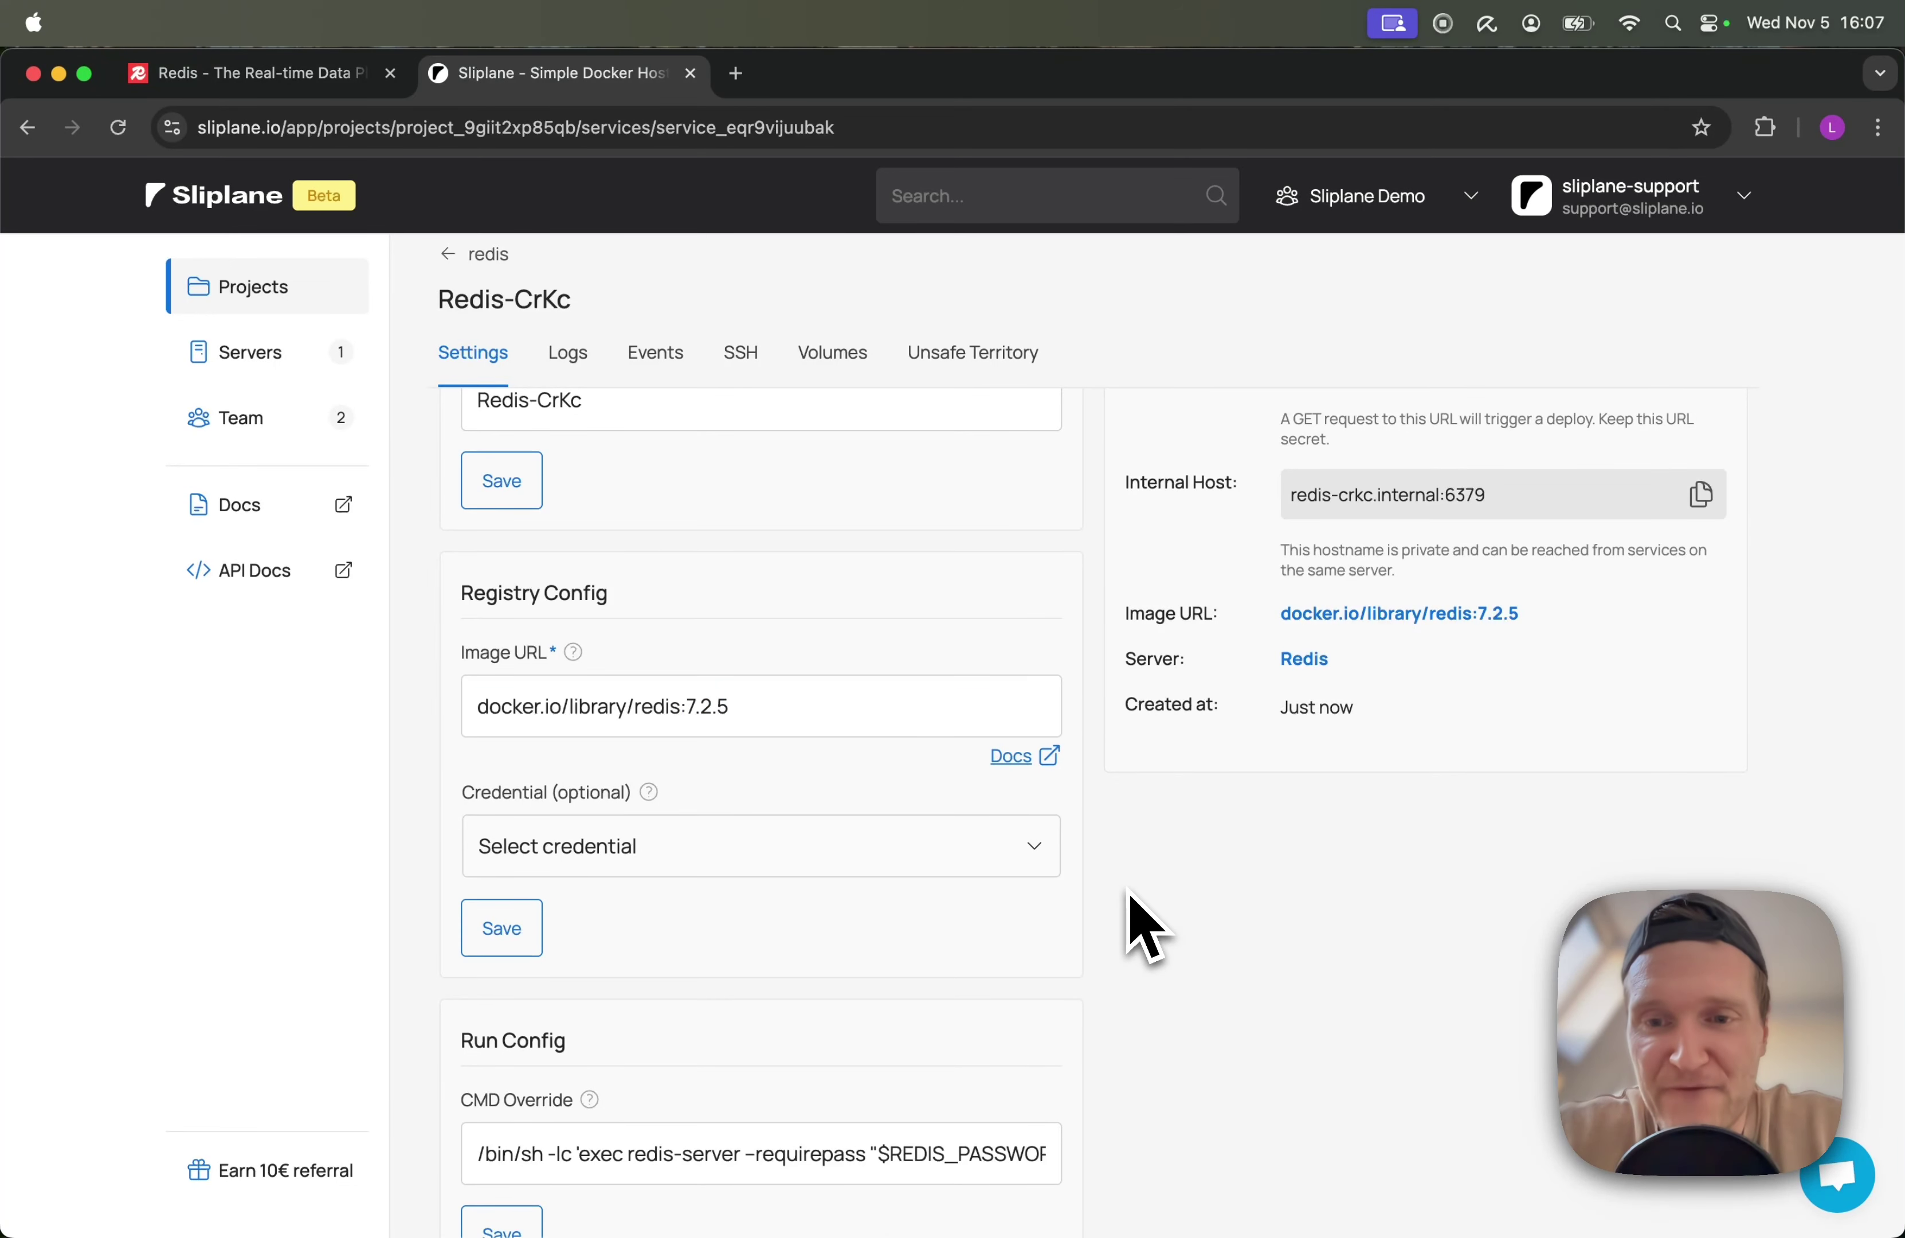
pyautogui.scroll(-10, 1129, 893)
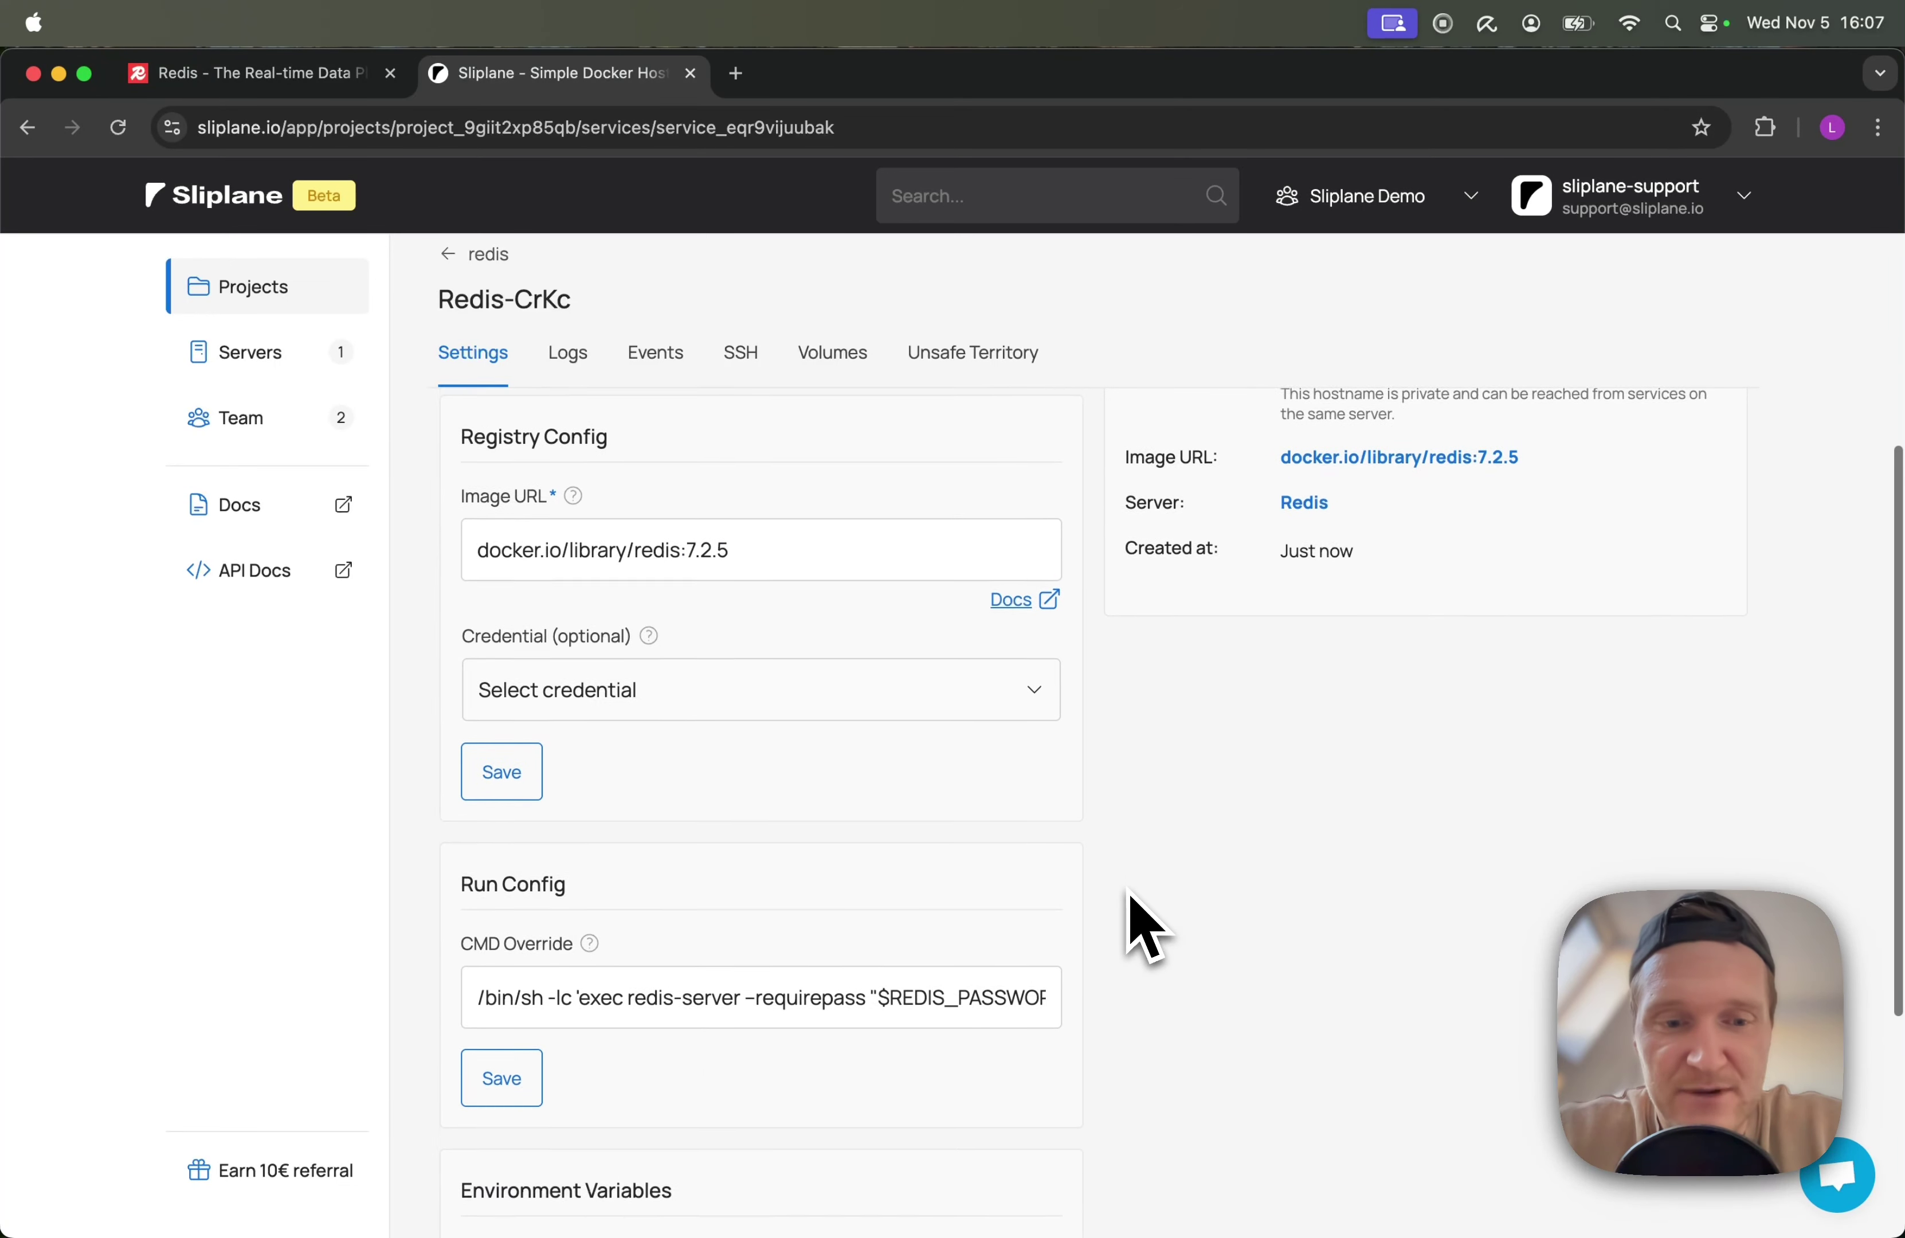
pyautogui.scroll(-3, 1129, 894)
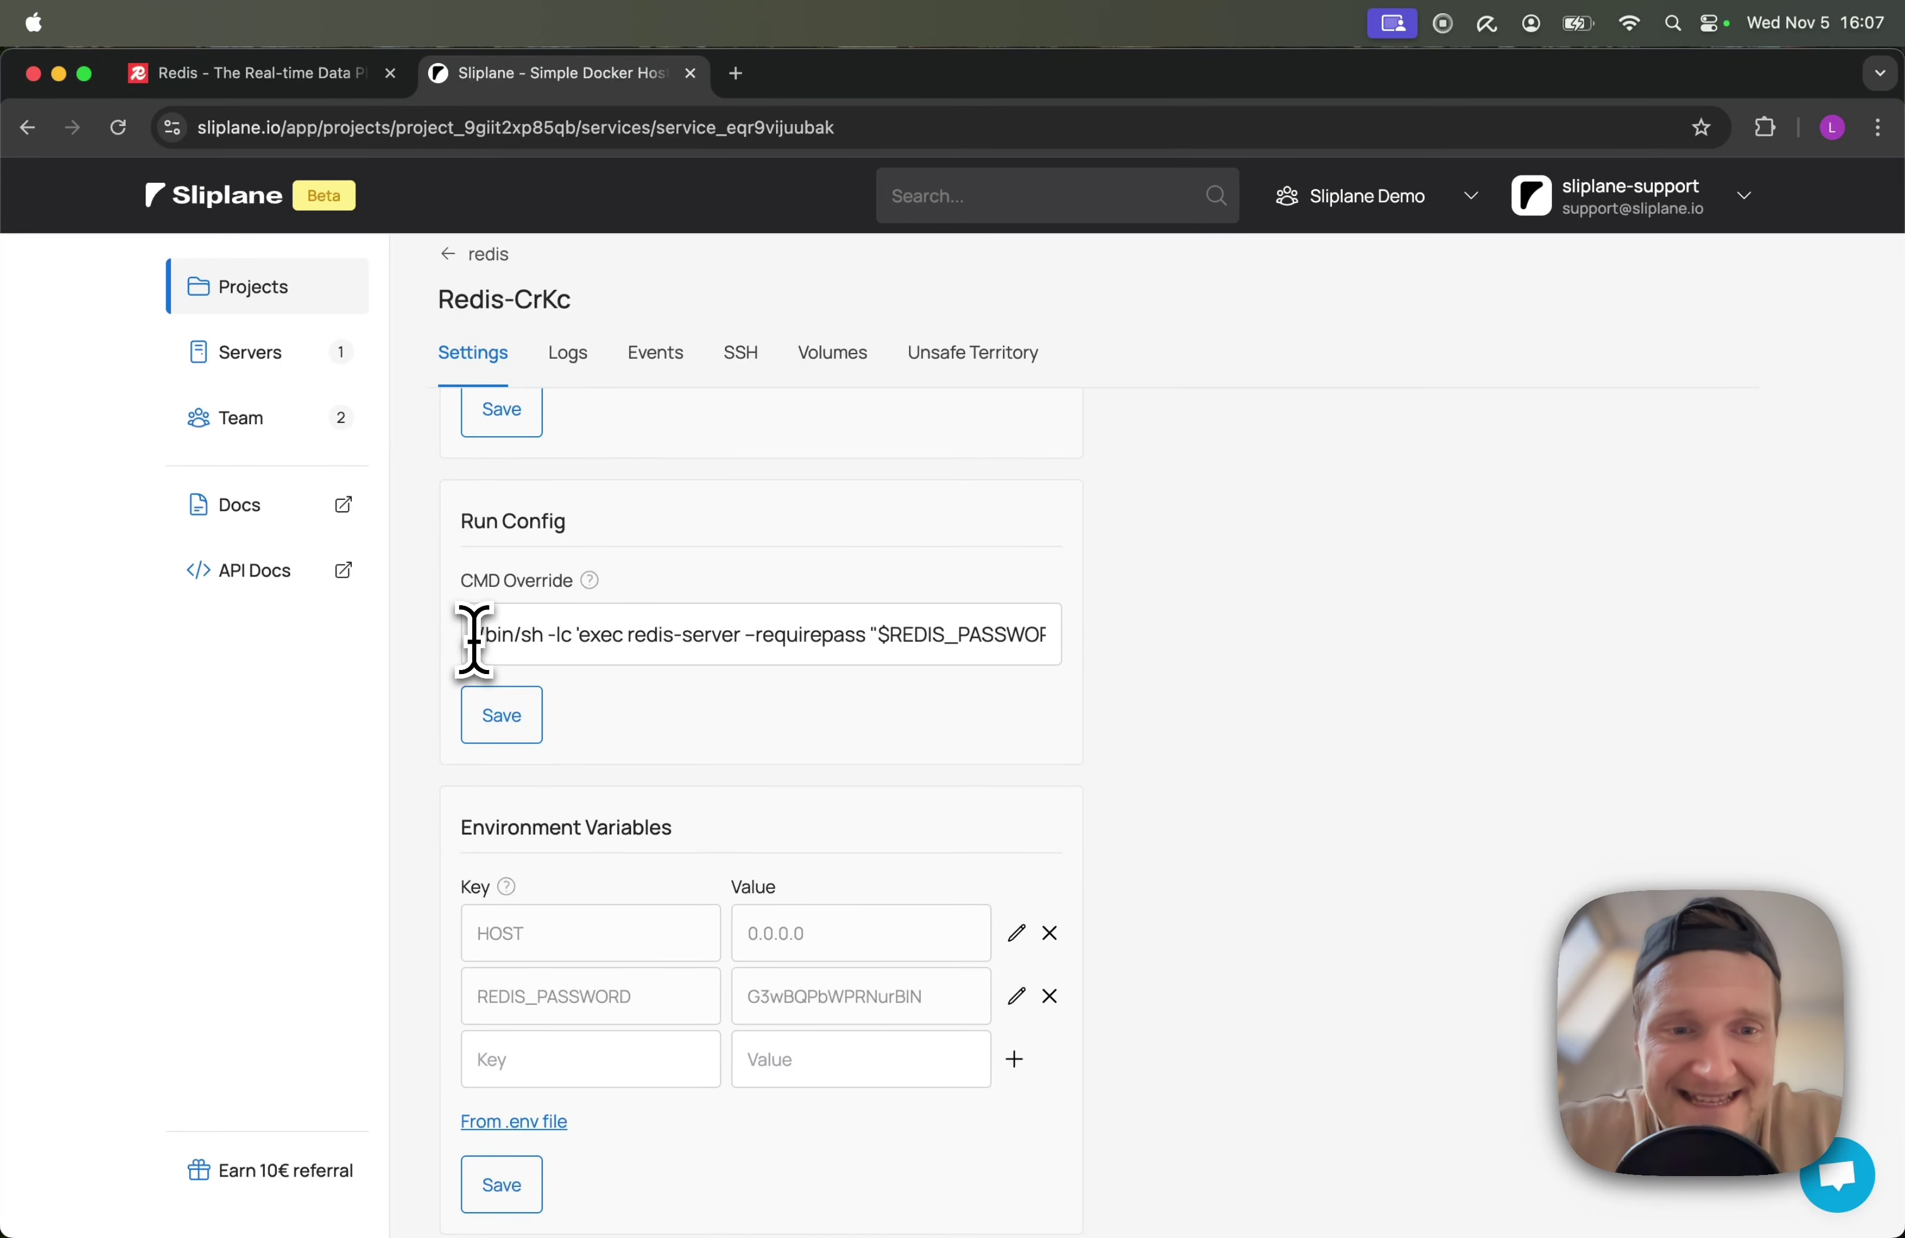
# Examine the Redis service's full CMD override, its environment variables, and the internal host in the service info
pyautogui.moveTo(474, 641); pyautogui.dragTo(1197, 667)
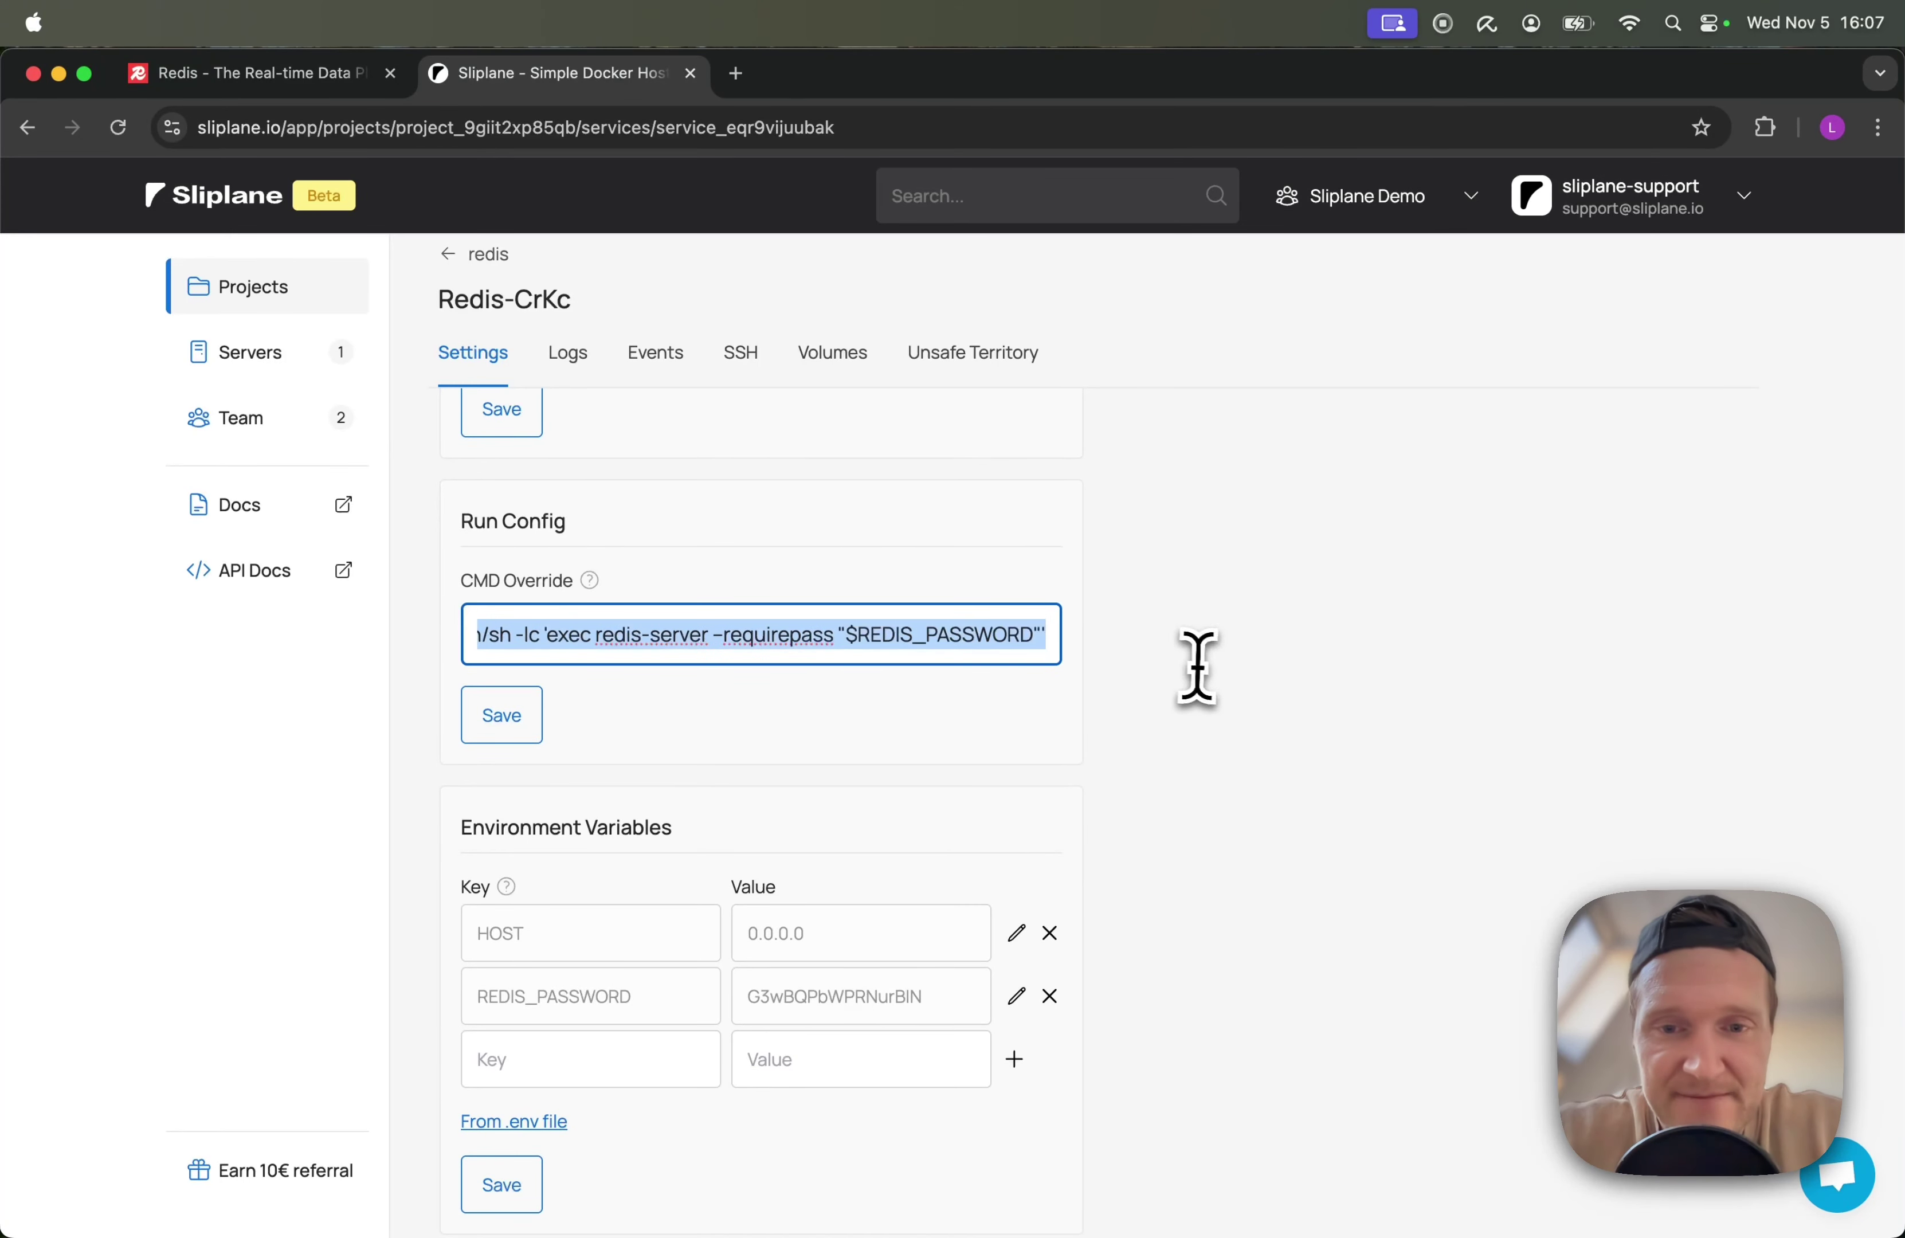
pyautogui.click(1198, 671)
pyautogui.scroll(-1, 812, 1037)
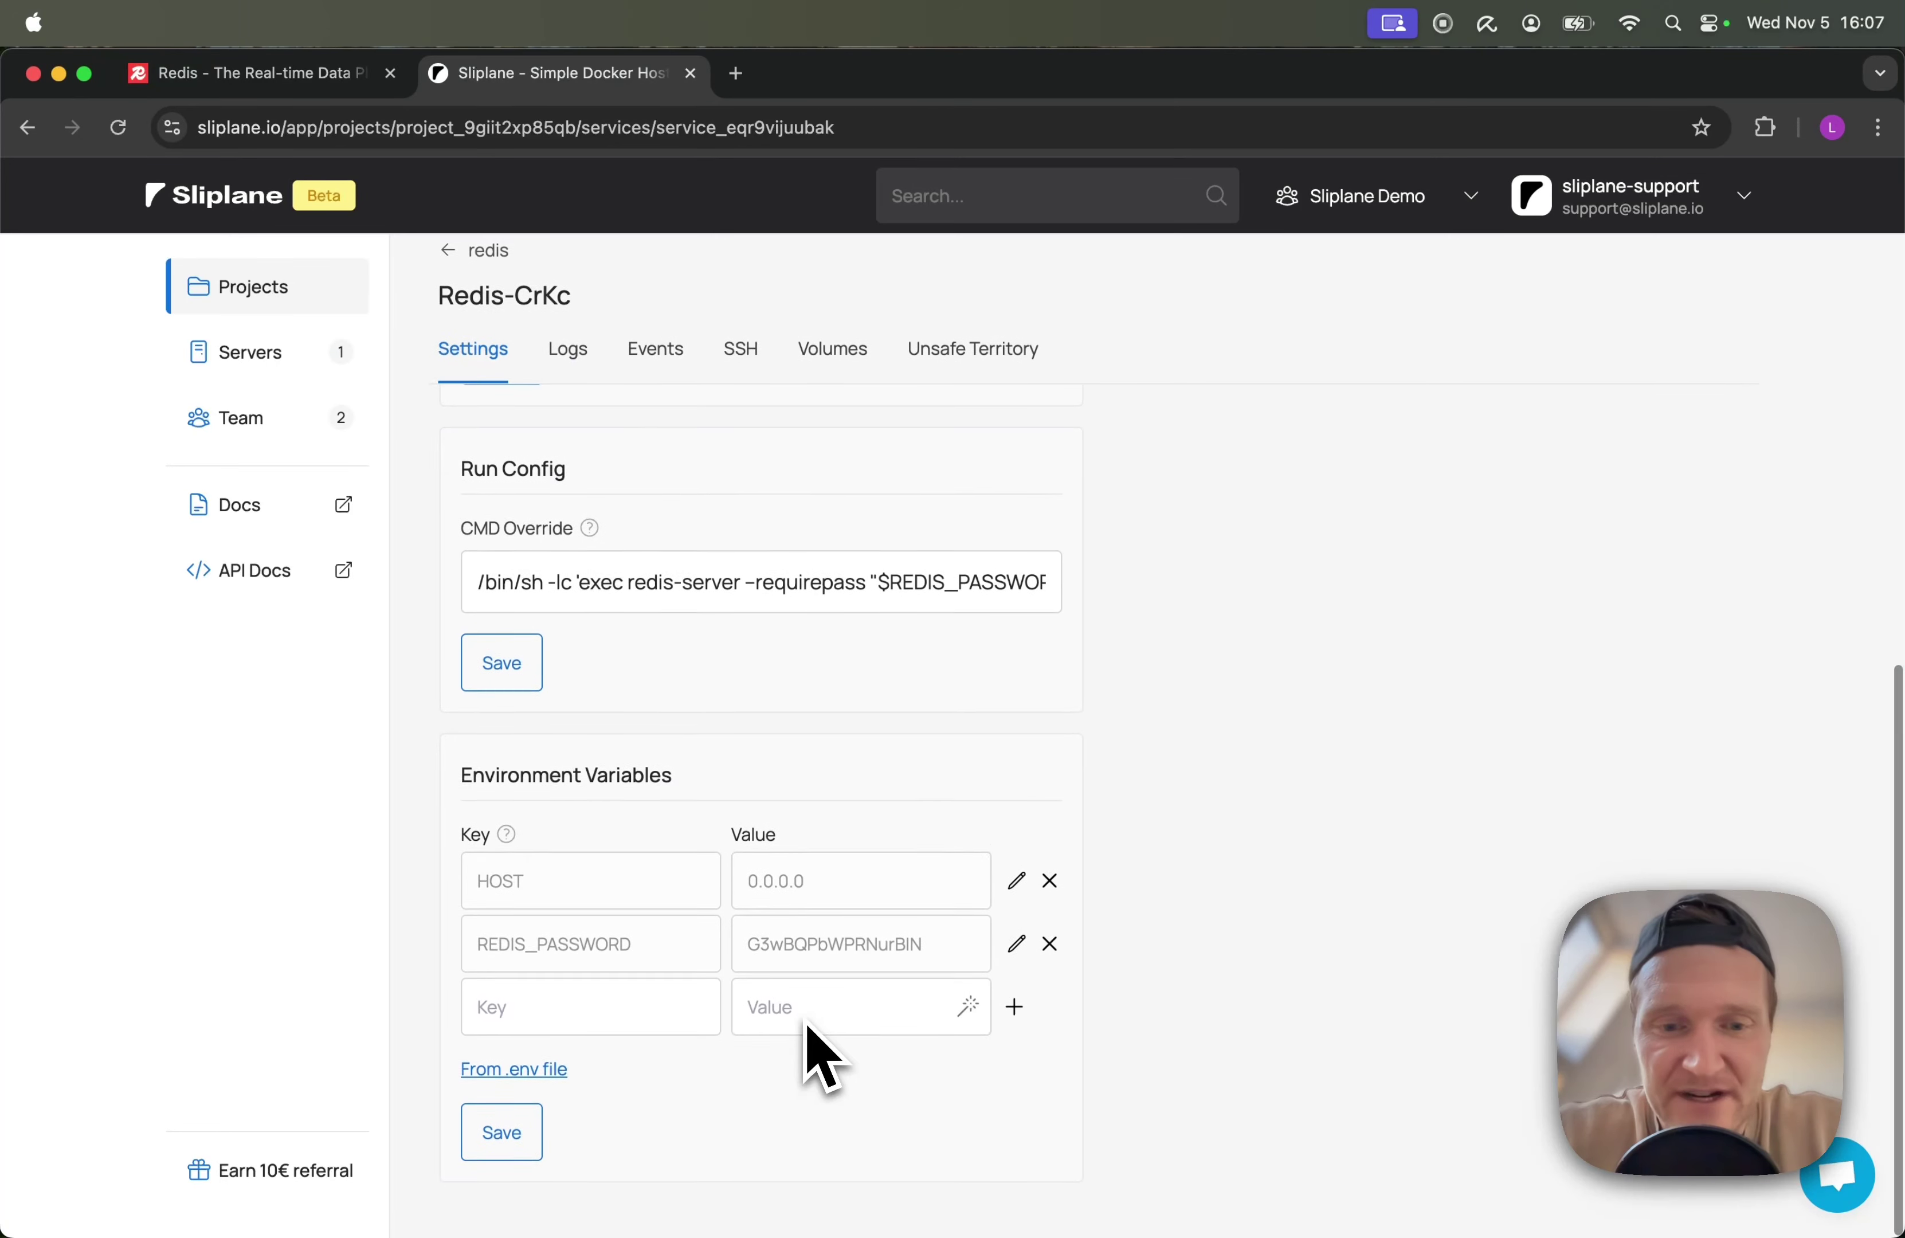
pyautogui.scroll(10, 1255, 838)
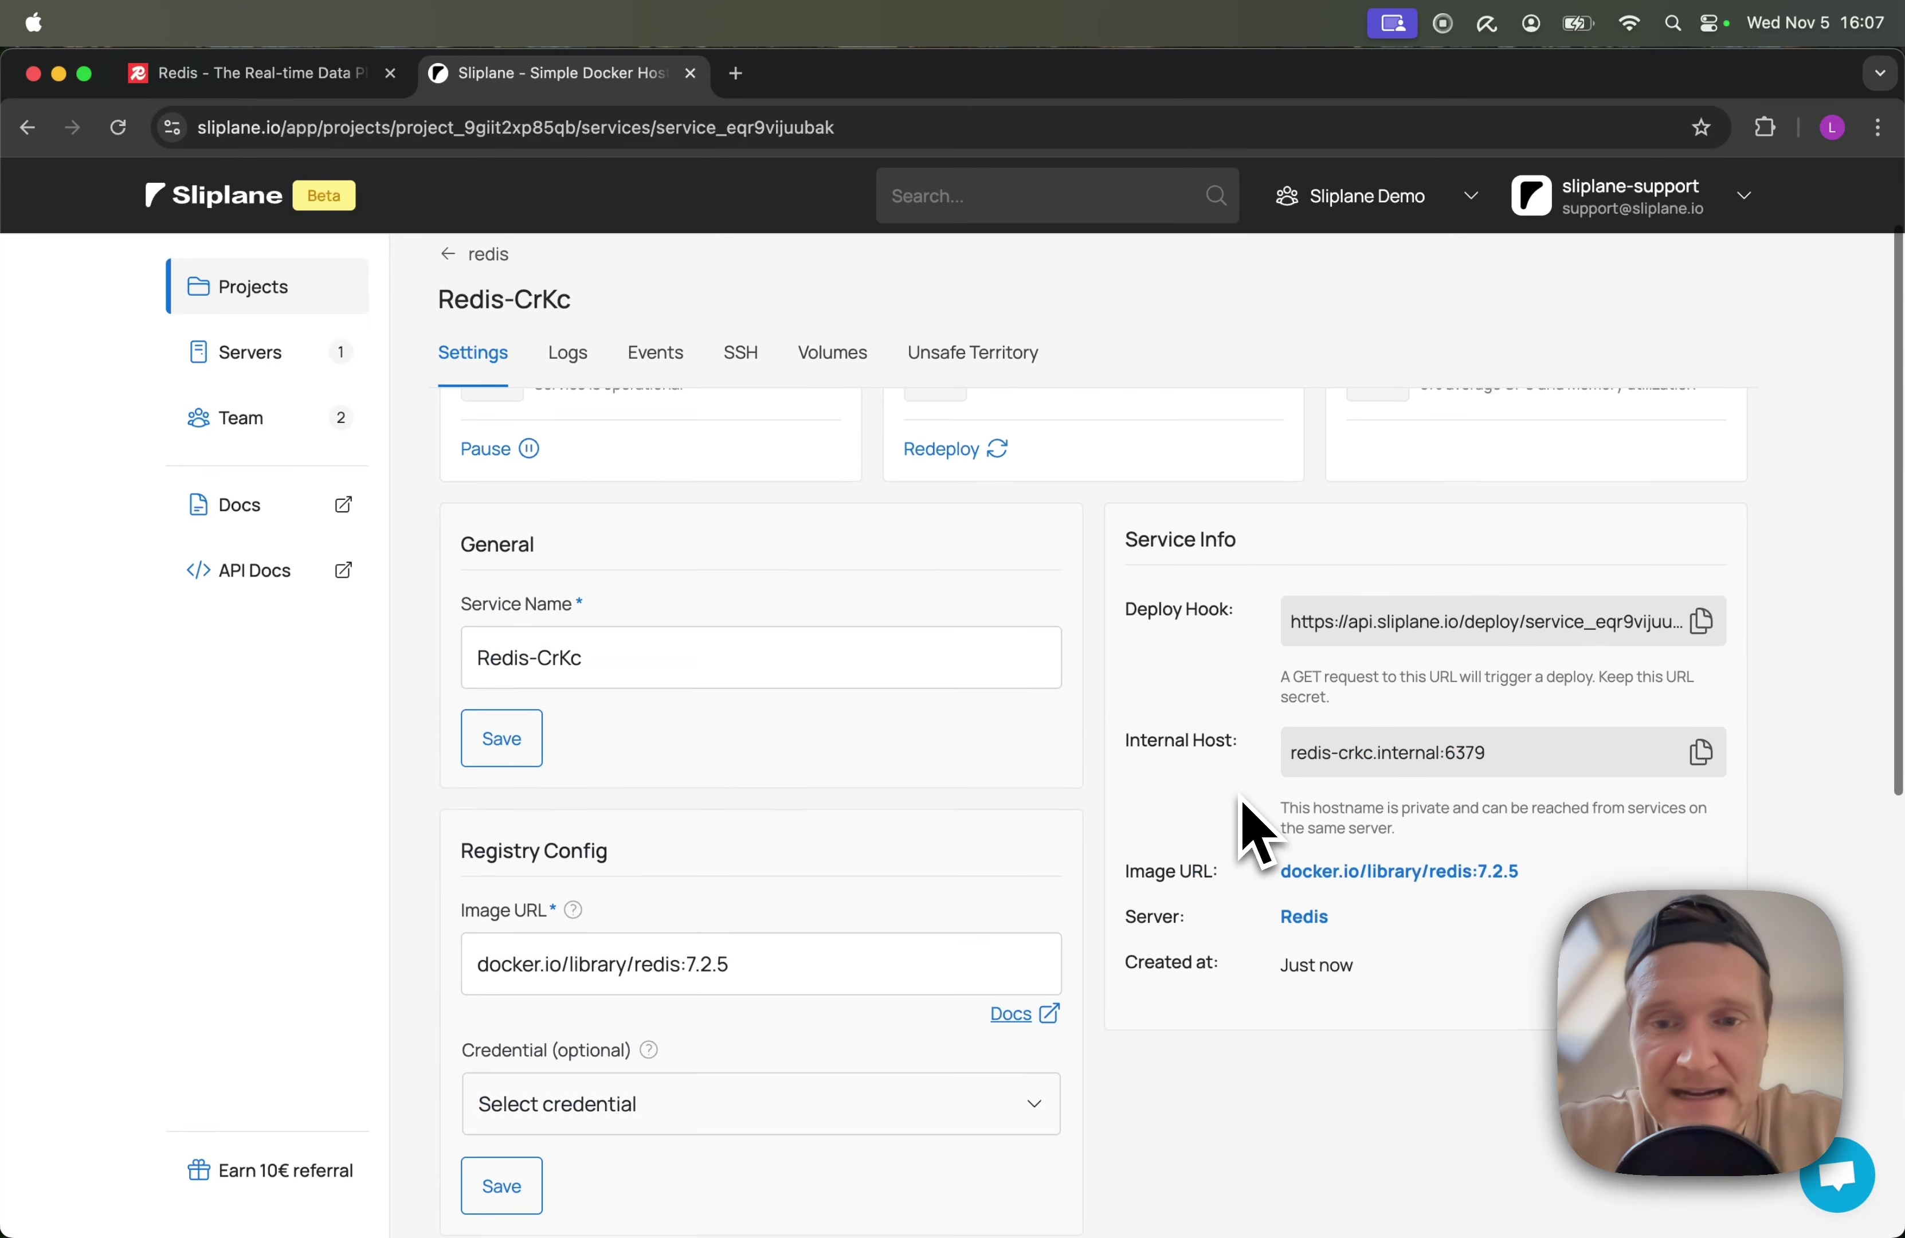
# Open the Redis service's logs from its deploy status and read the build and runtime output
pyautogui.scroll(2, 1254, 838)
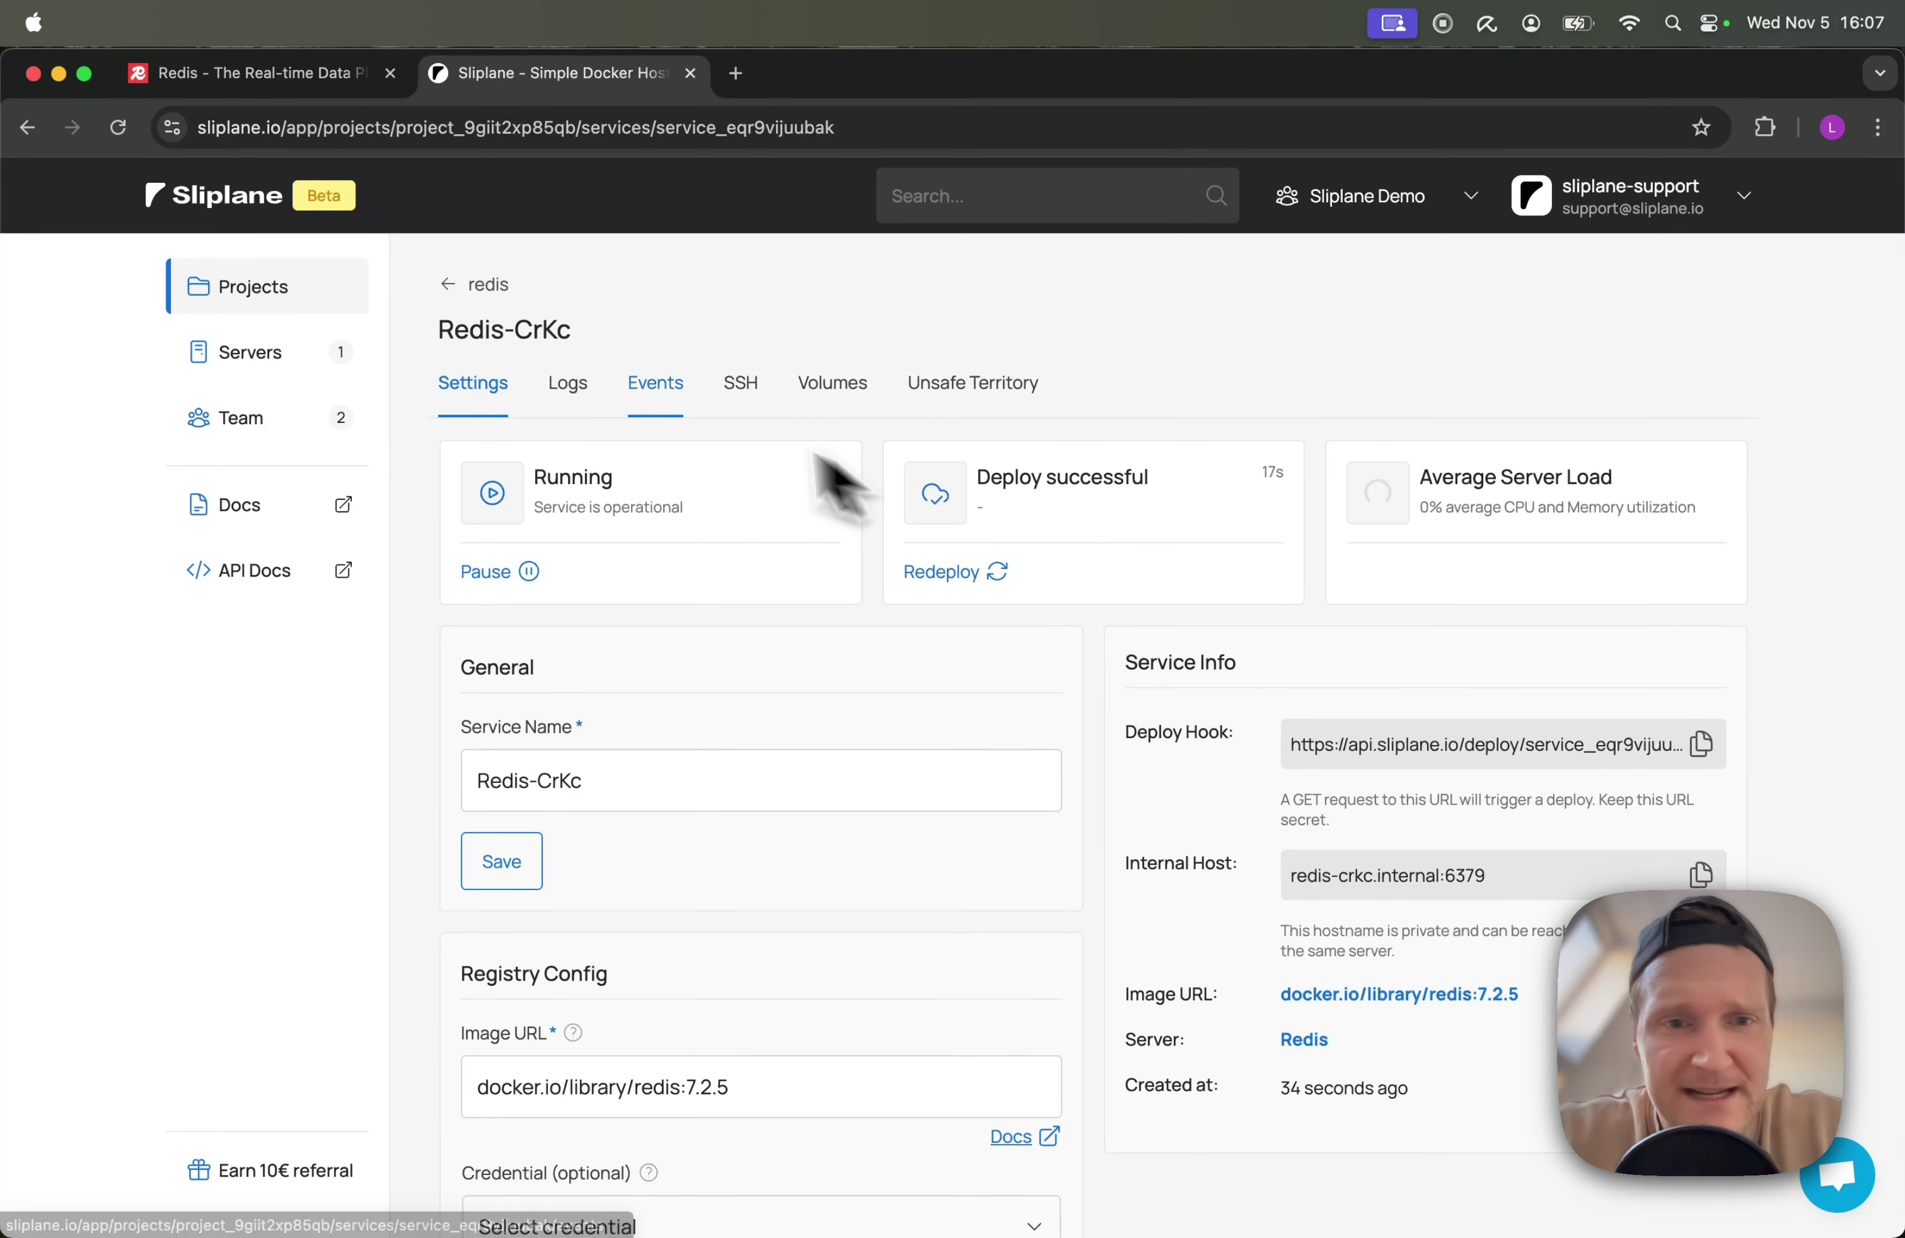
pyautogui.click(1038, 475)
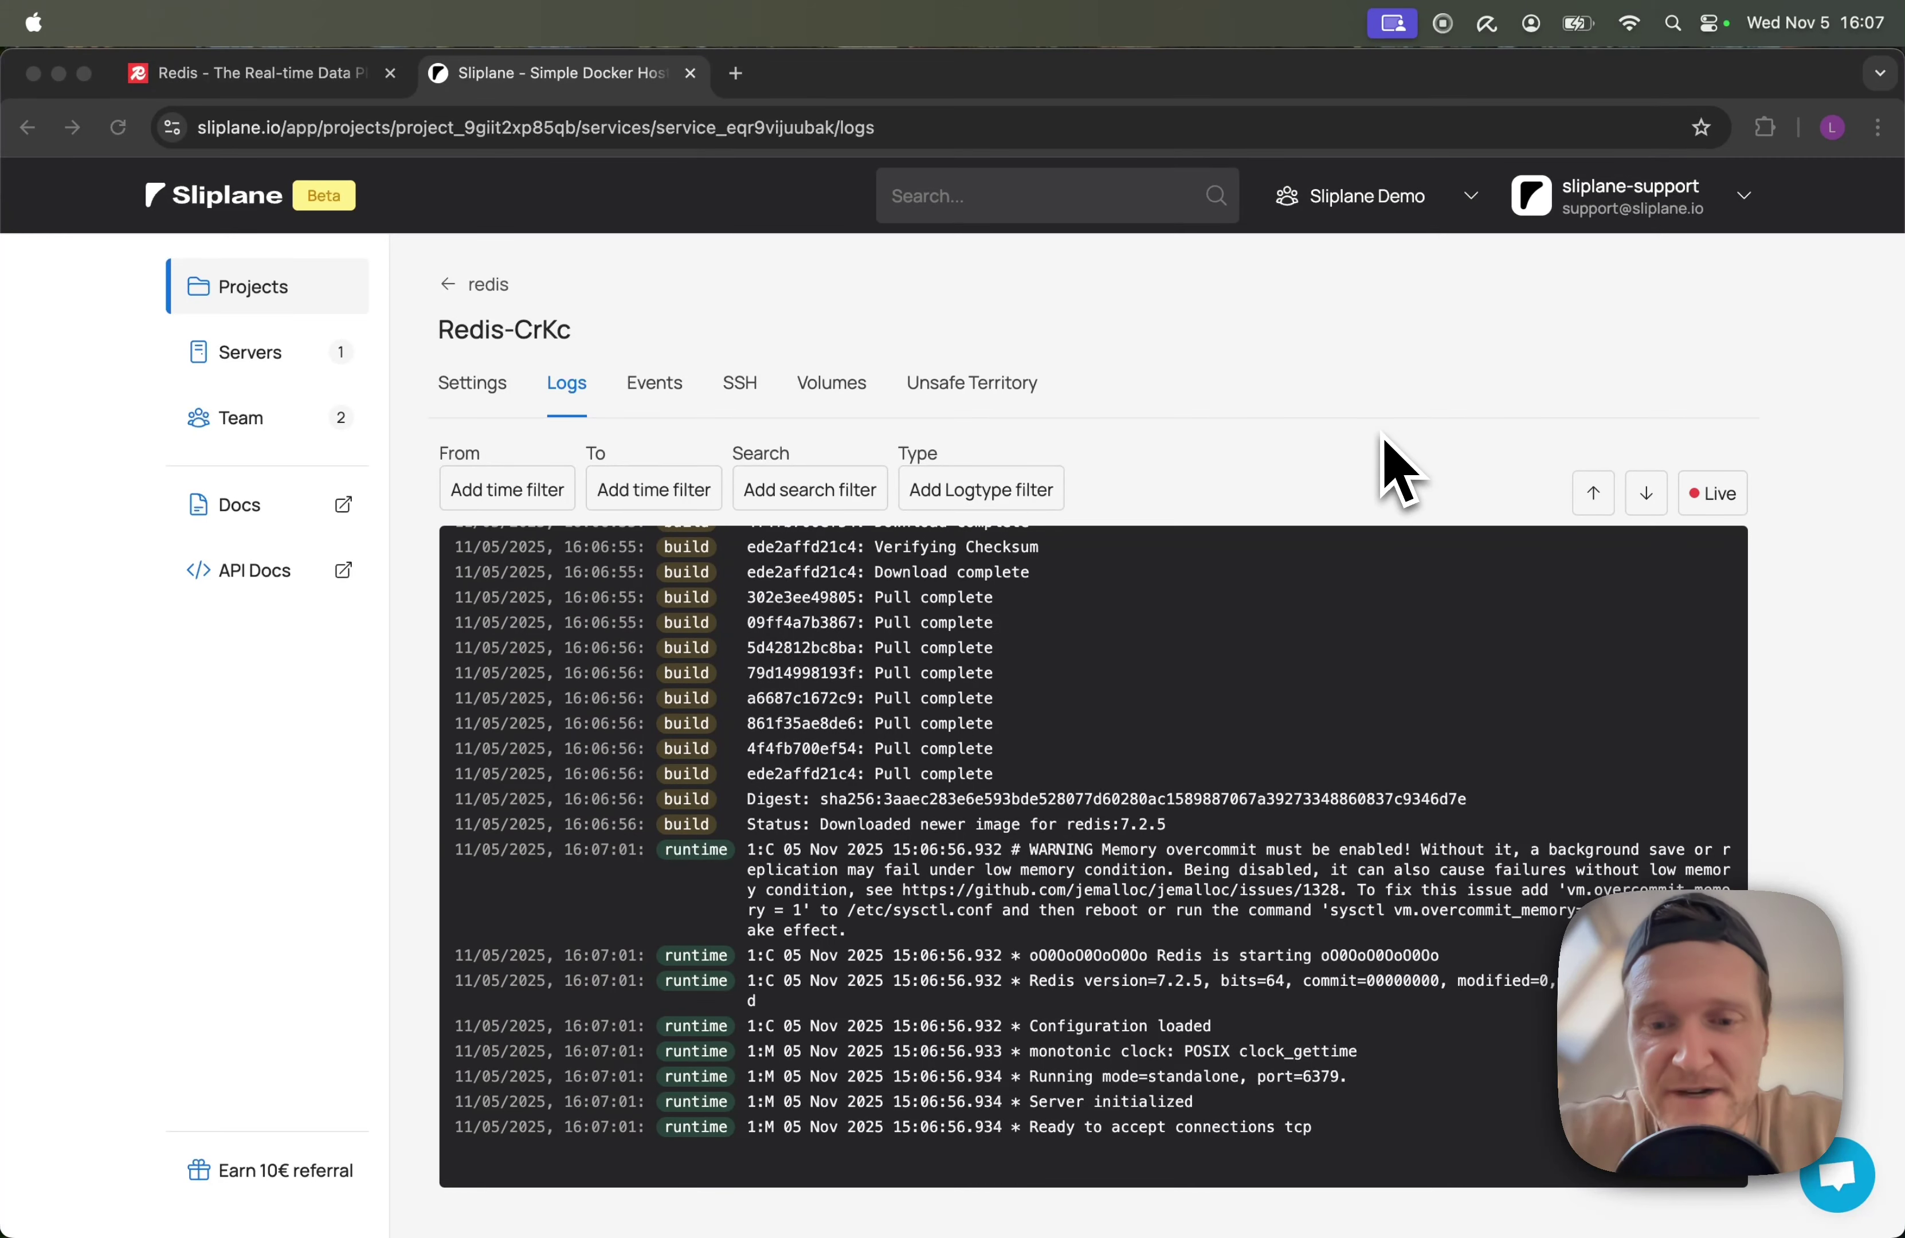
pyautogui.click(1036, 1140)
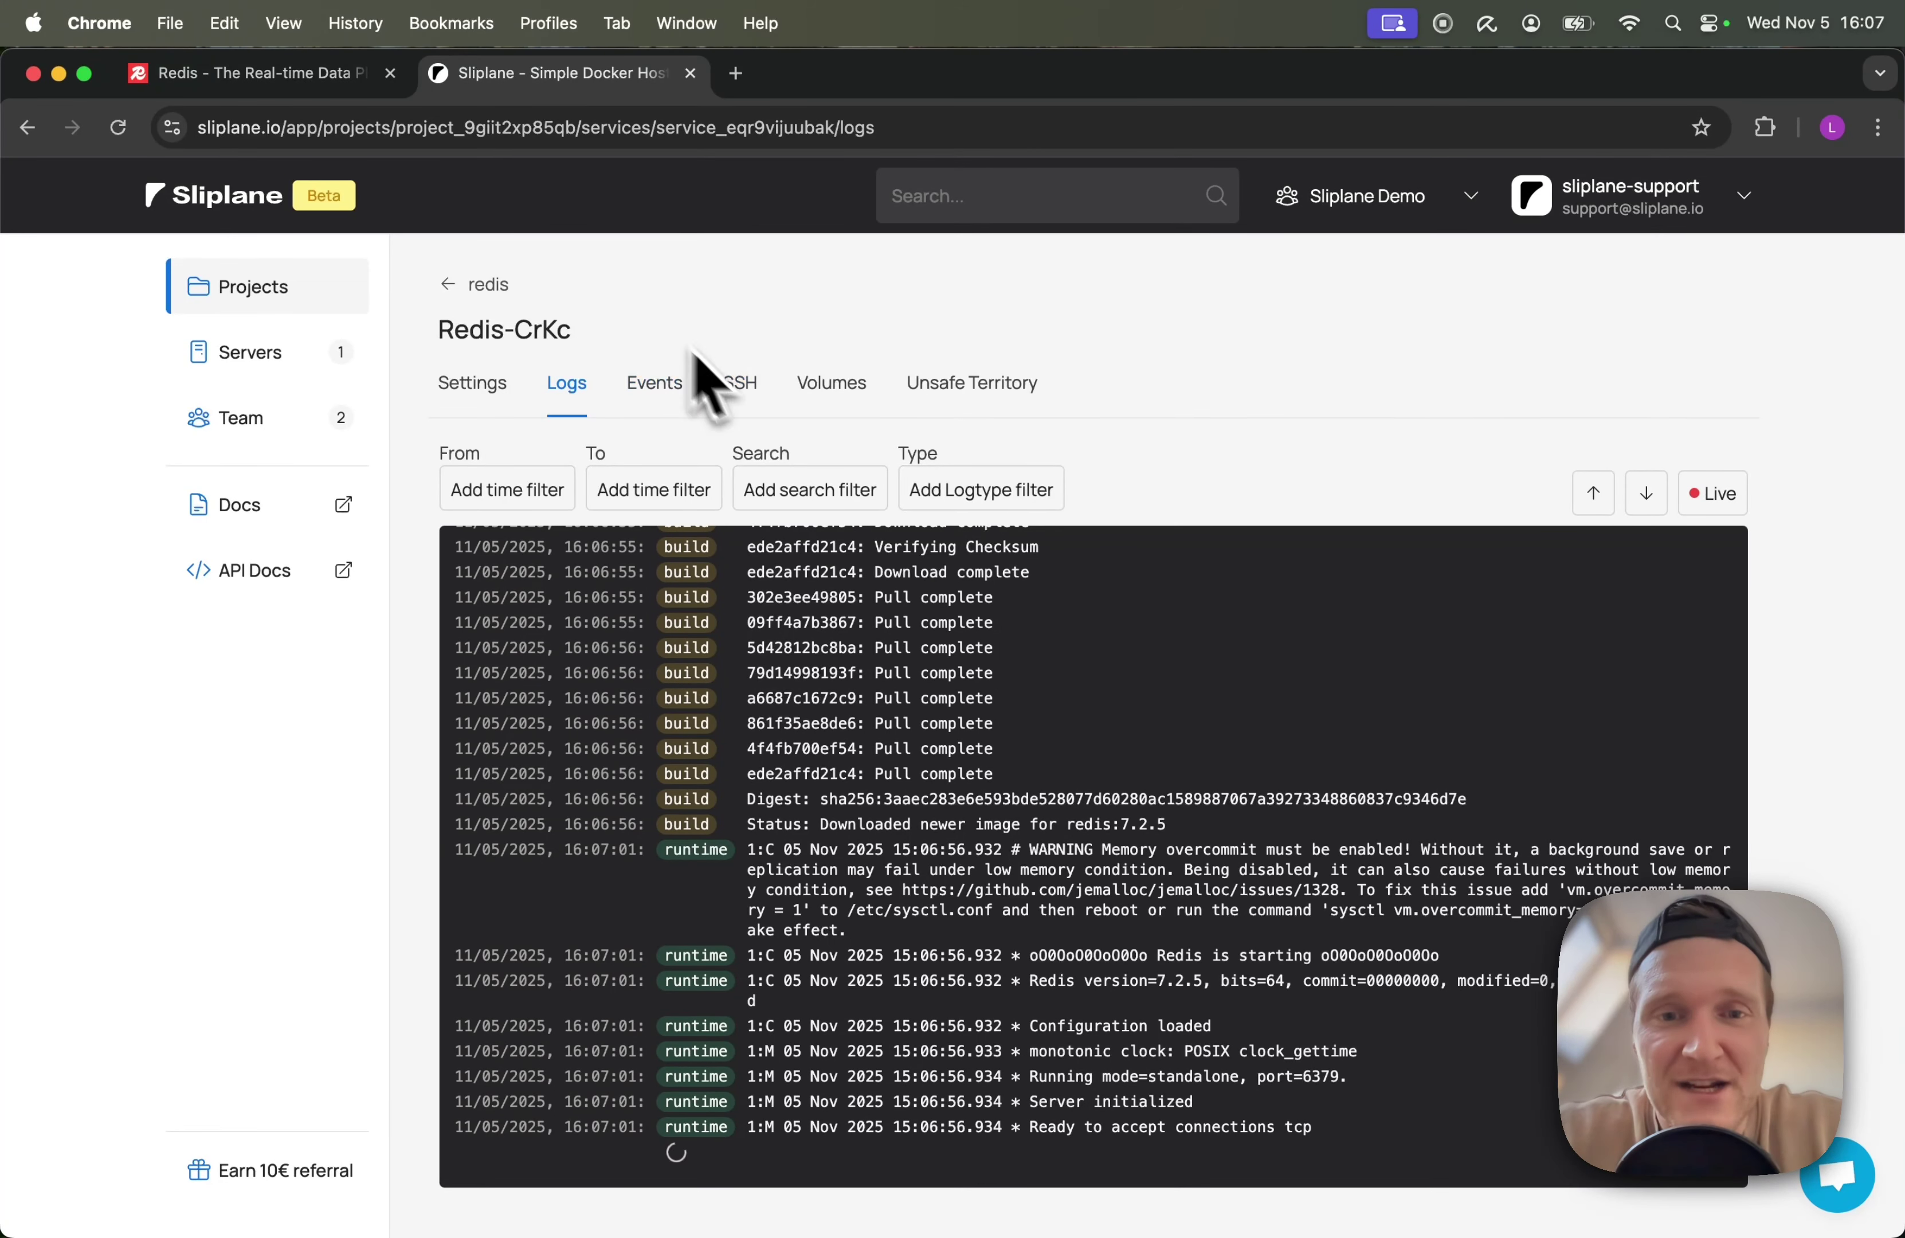
# Inspect the mount path and backups of the attached redis-data-CrKc volume, and return to the projects overview
pyautogui.click(844, 397)
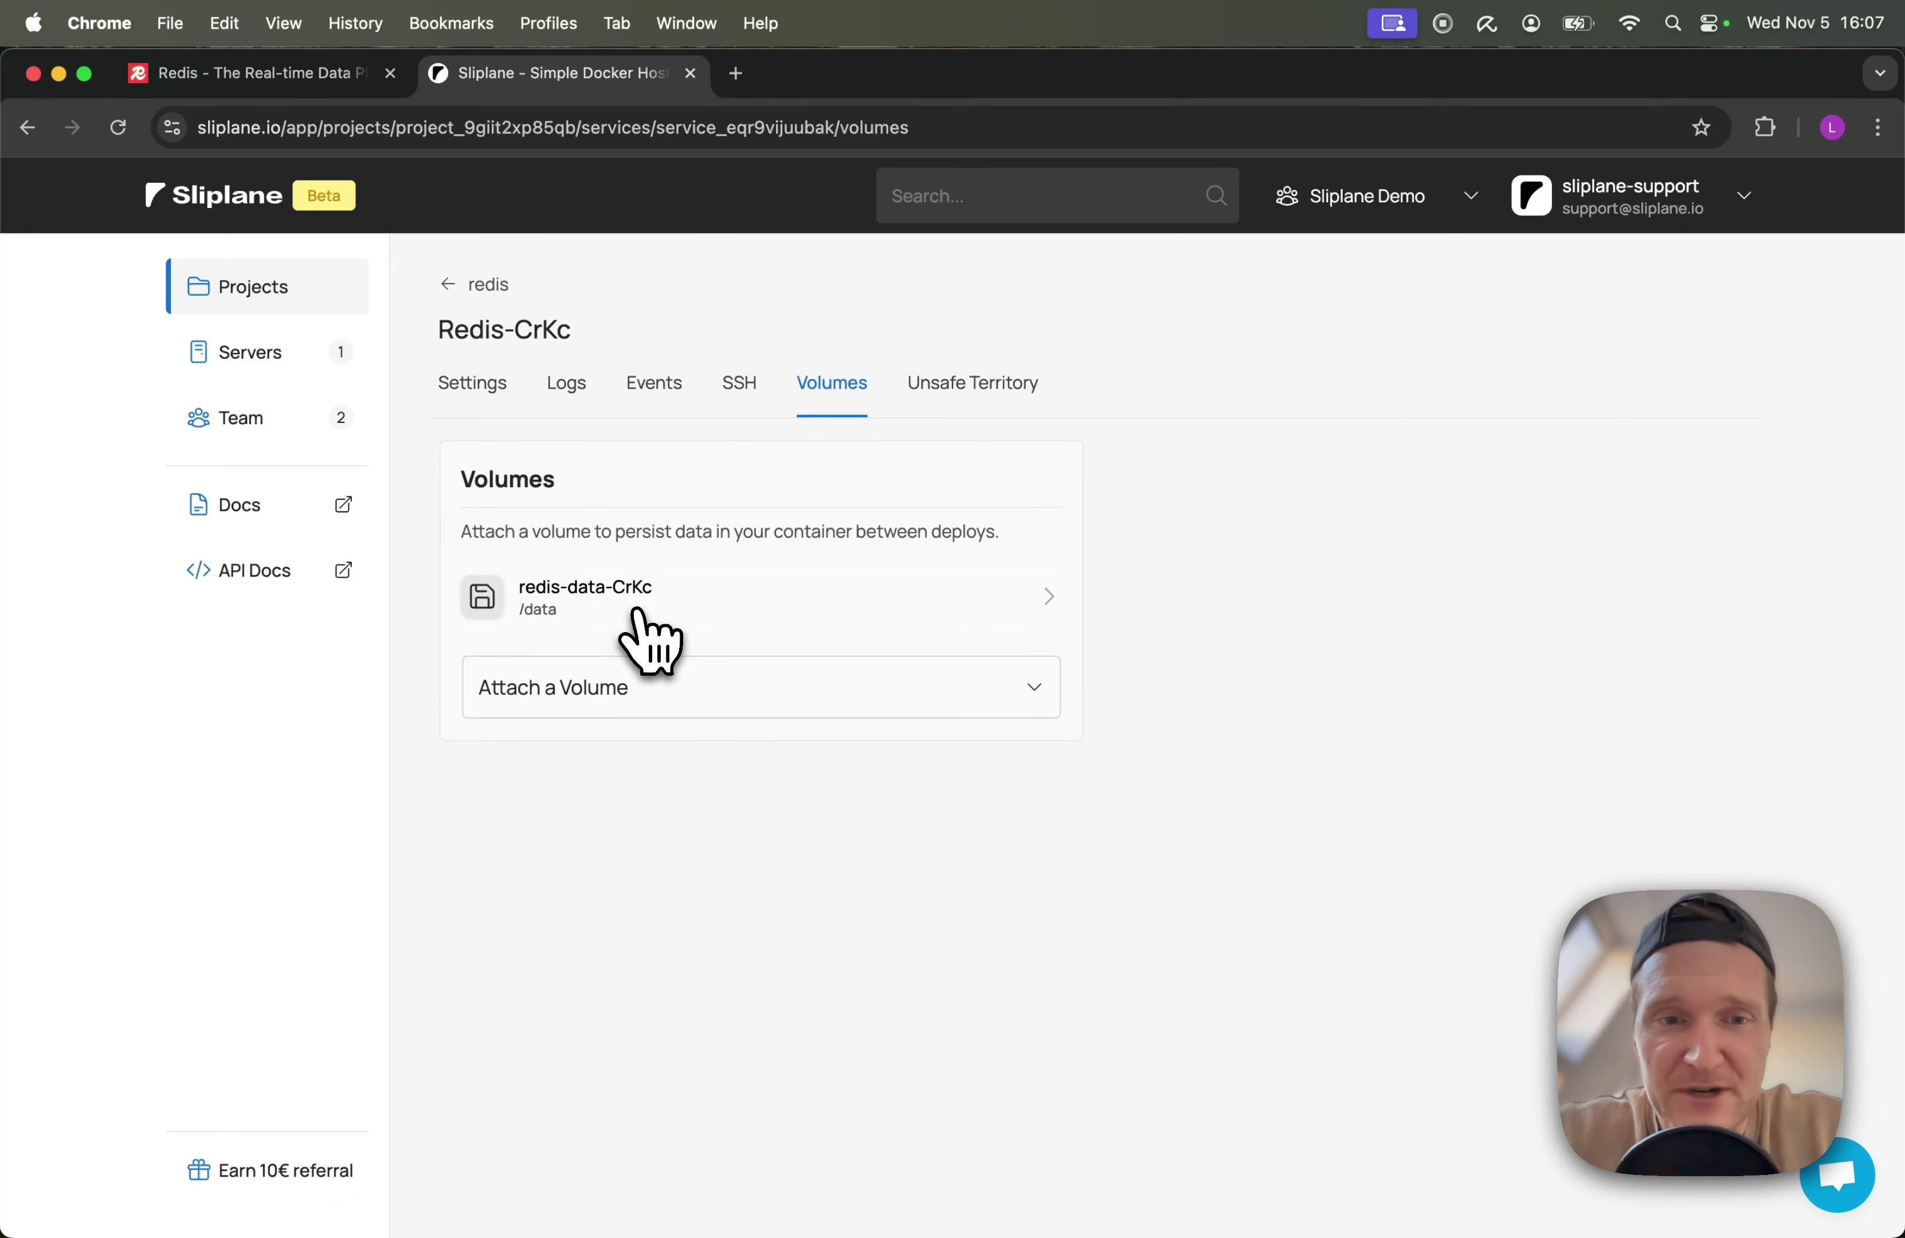
pyautogui.click(718, 617)
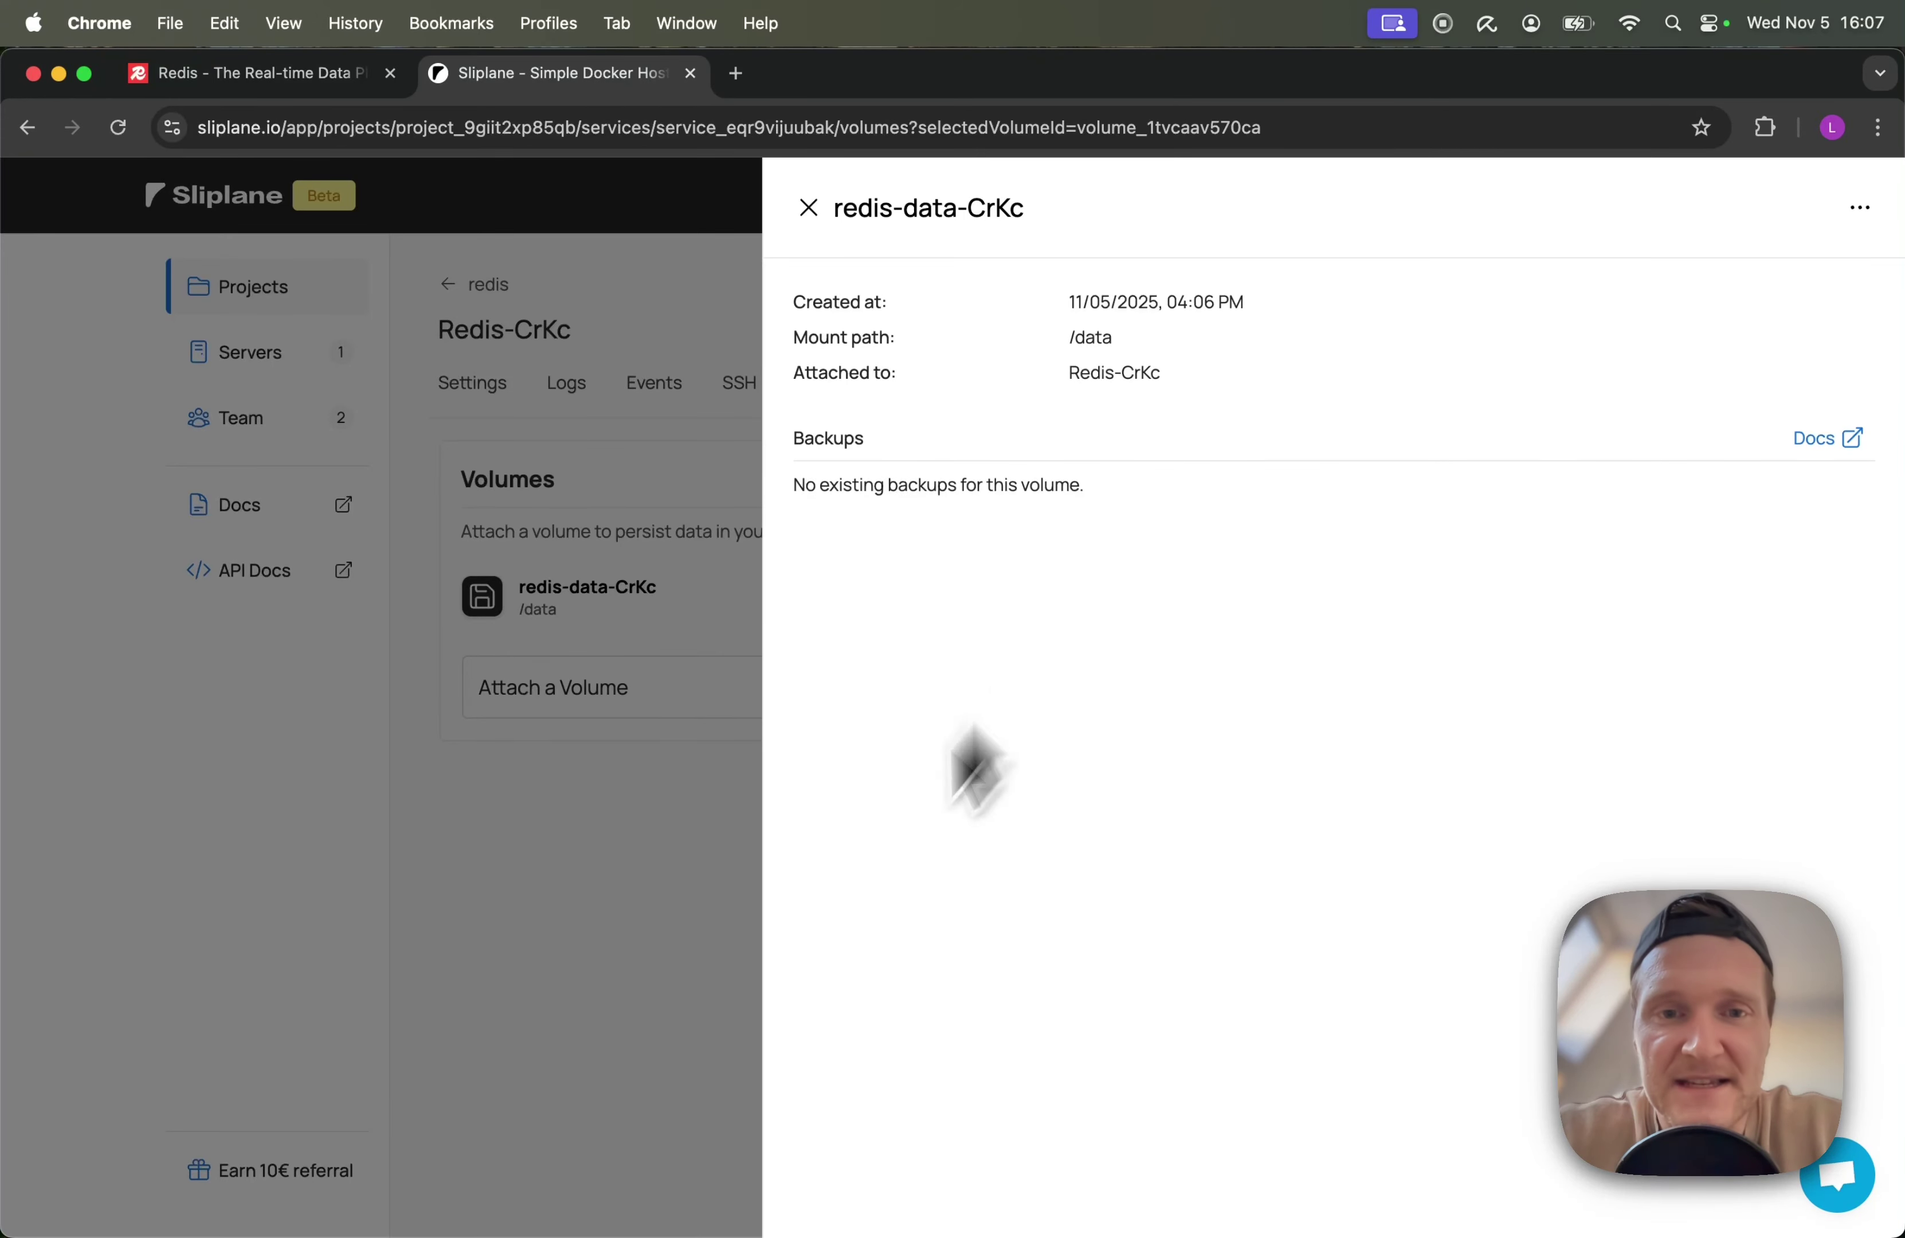
pyautogui.click(679, 872)
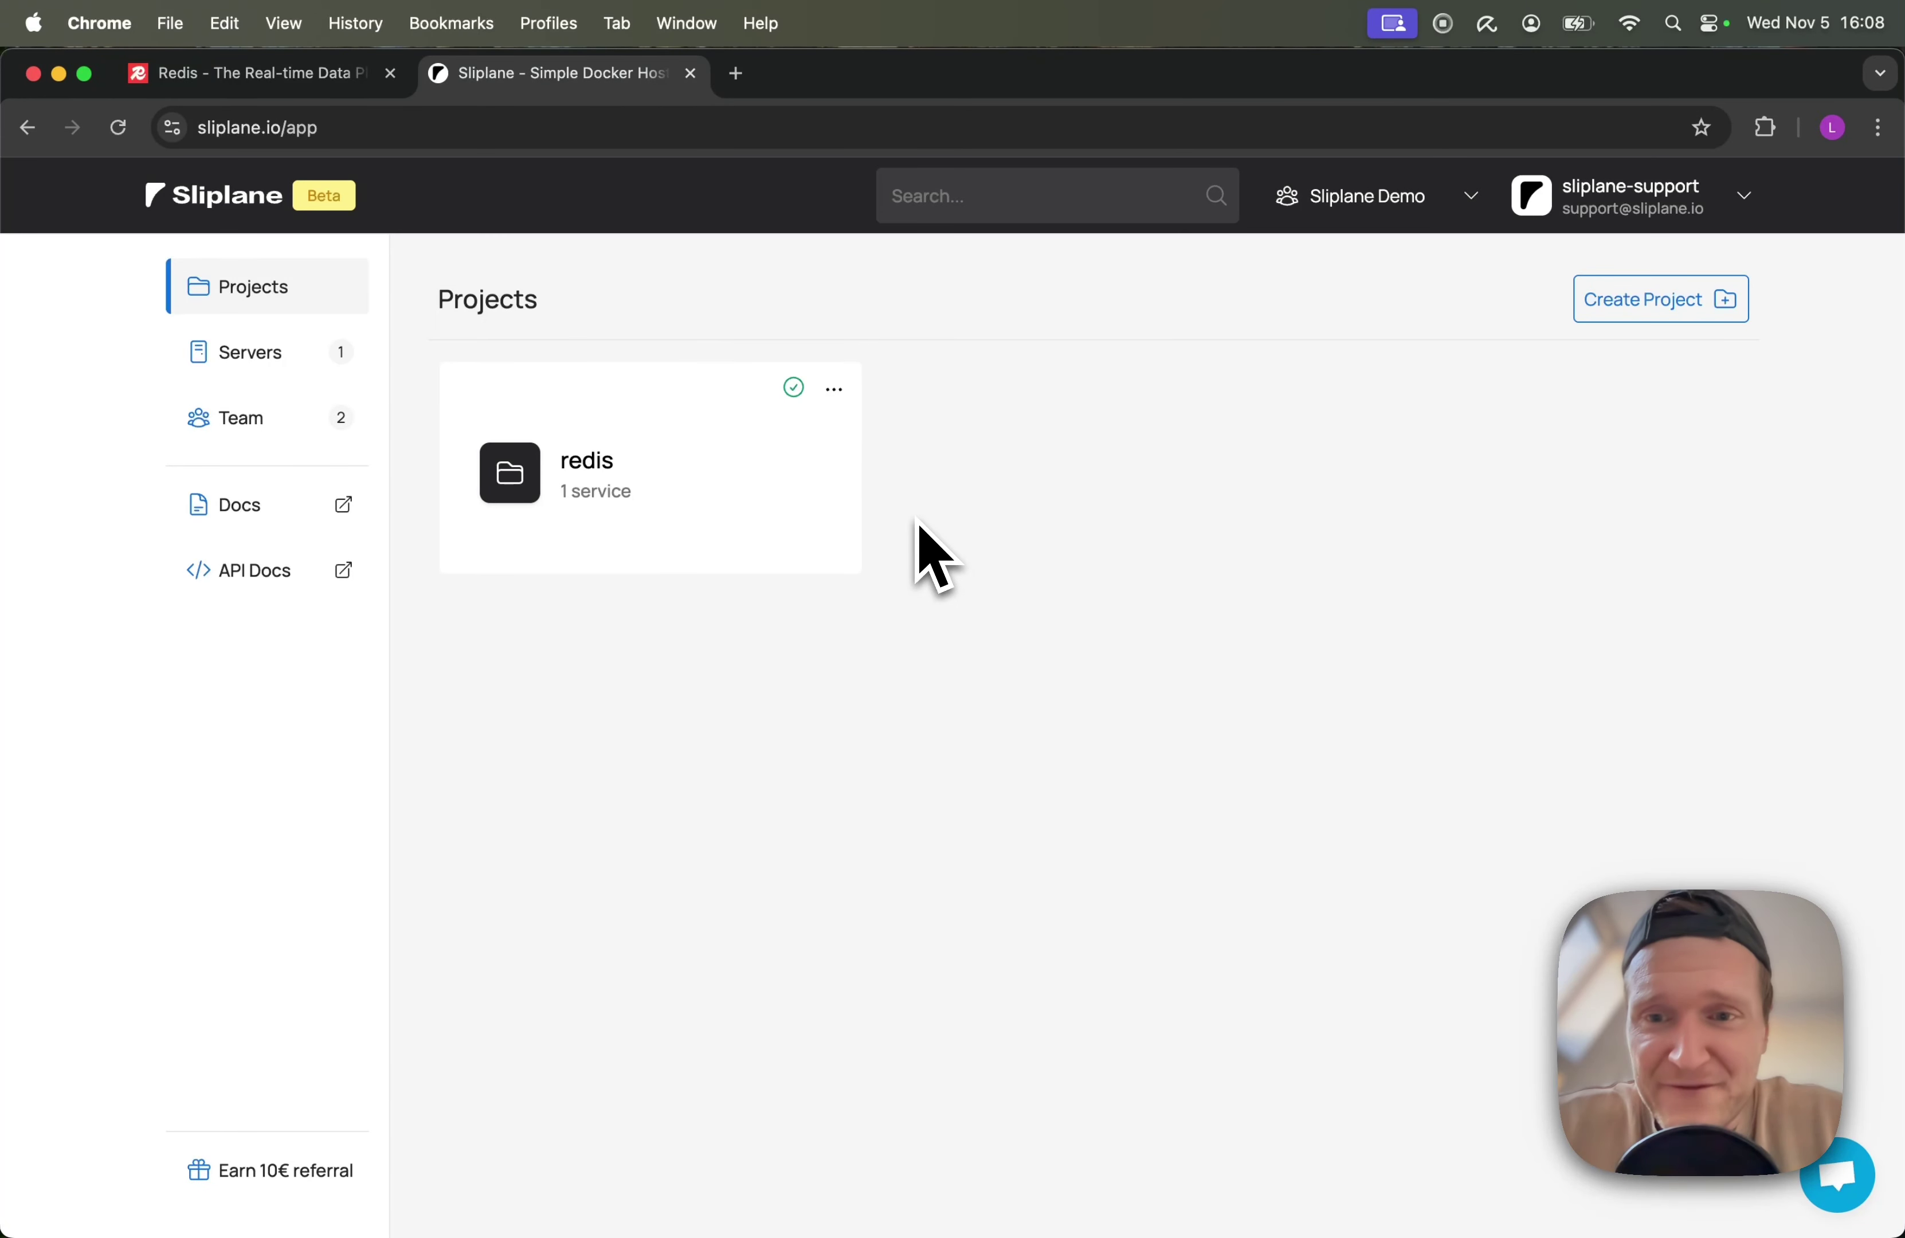